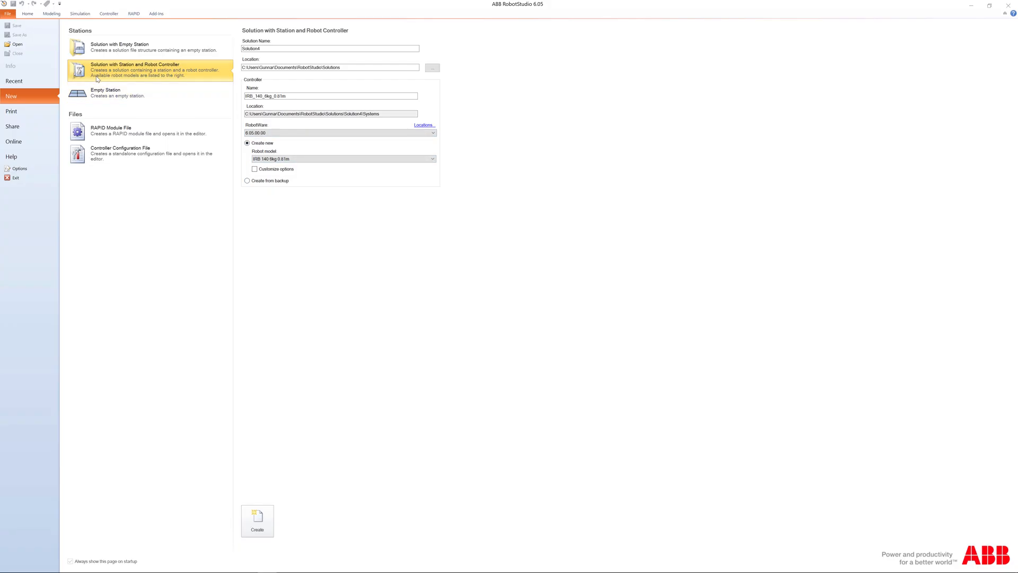
# Create Solution4 with a station and an IRB 140 6kg 0.81m robot controller, loading the IRB140_6_81_C_G_03 library
pyautogui.click(256, 517)
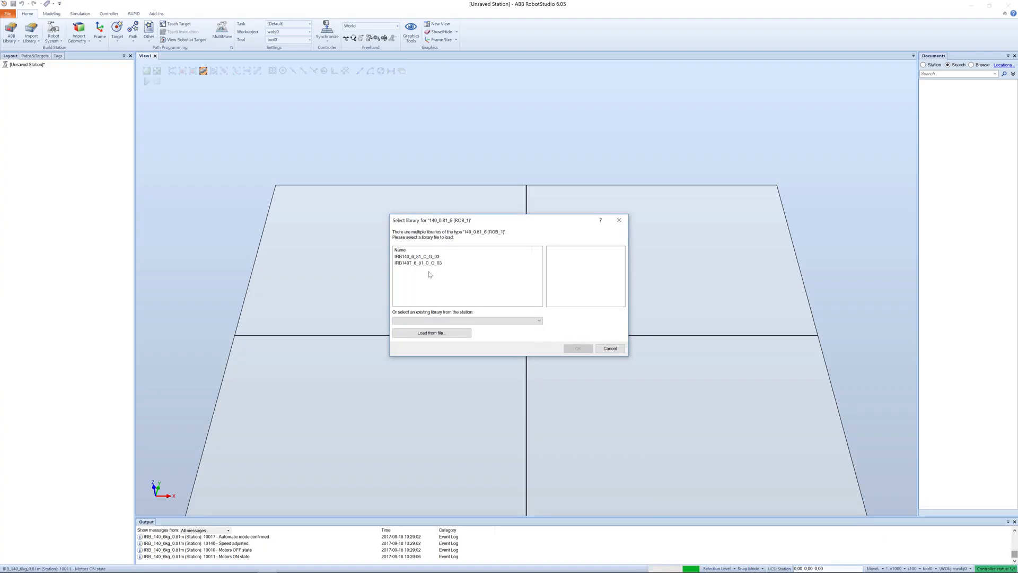
pyautogui.click(424, 257)
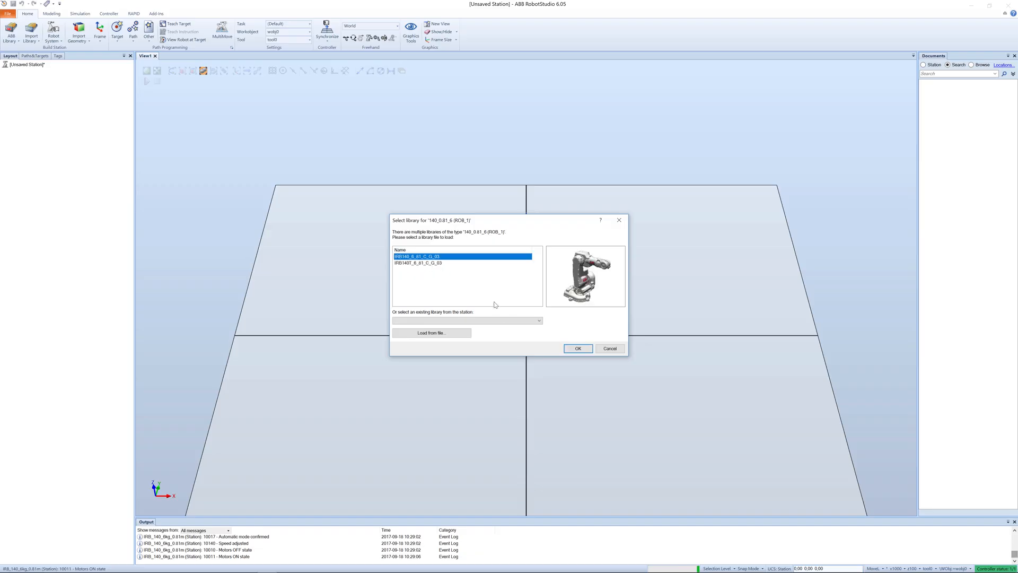
pyautogui.click(577, 349)
pyautogui.keyDown('ctrl'); pyautogui.keyDown('shift'); pyautogui.moveTo(659, 357); pyautogui.dragTo(709, 336); pyautogui.keyUp('shift'); pyautogui.keyUp('ctrl')
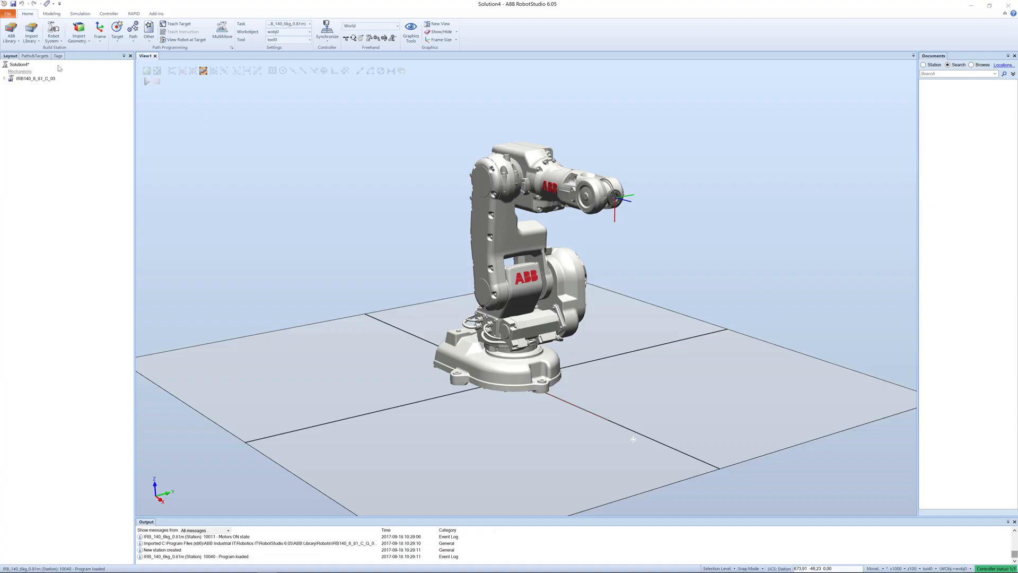
# Import the Robot Table of the Lab1 Pen group from the LAB Library
pyautogui.click(37, 42)
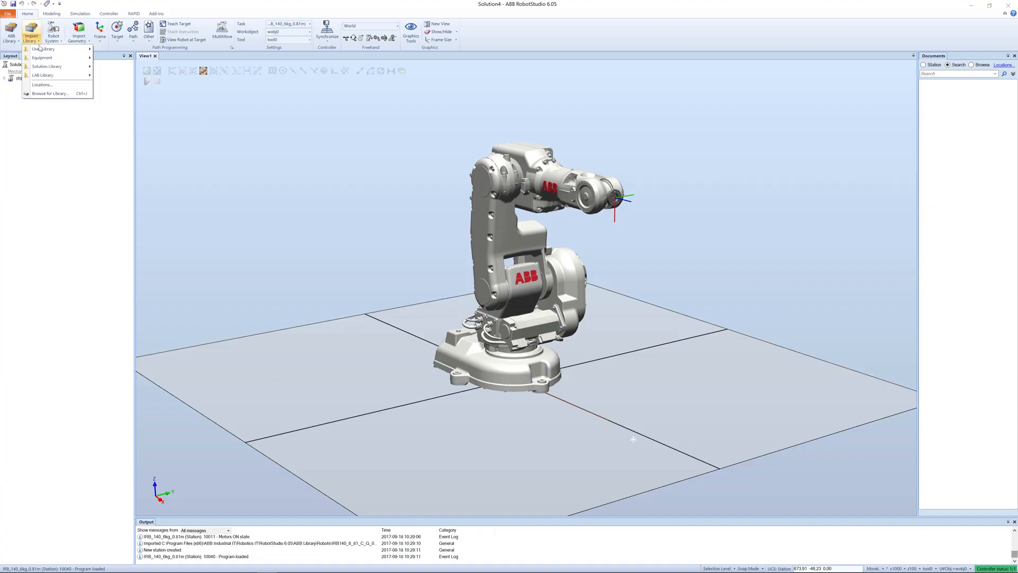
pyautogui.moveTo(66, 75)
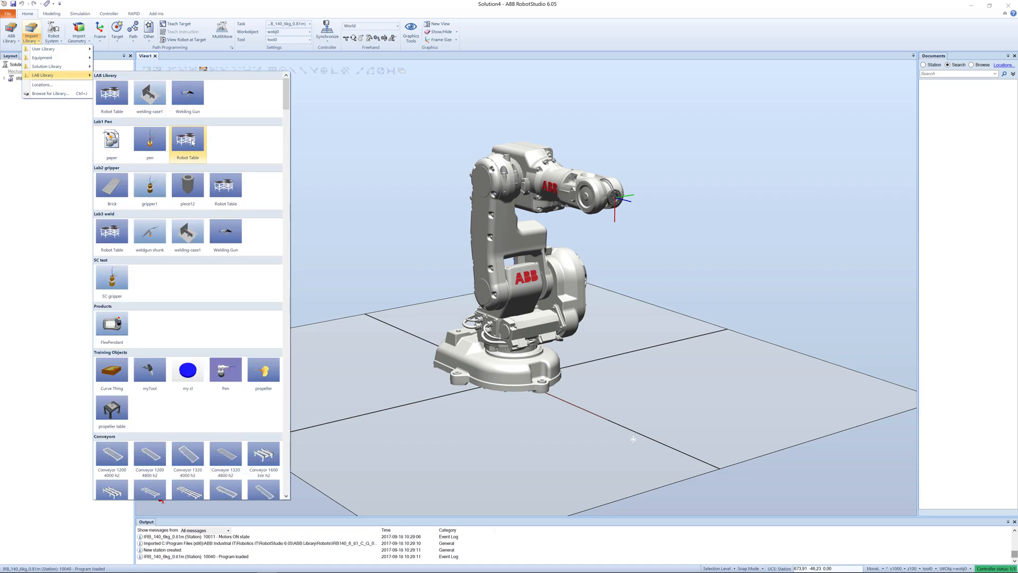
pyautogui.click(193, 142)
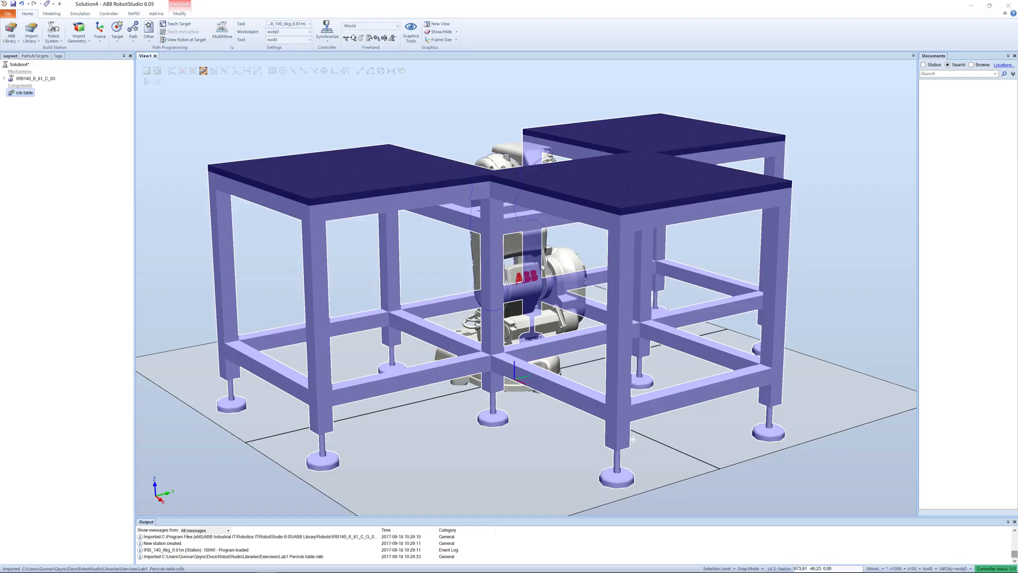
# Modify the controller's task frames to position Z 670 relative to World, moving the base frame along with them
pyautogui.keyDown('ctrl'); pyautogui.keyDown('shift'); pyautogui.moveTo(548, 261); pyautogui.dragTo(585, 265); pyautogui.keyUp('shift'); pyautogui.keyUp('ctrl')
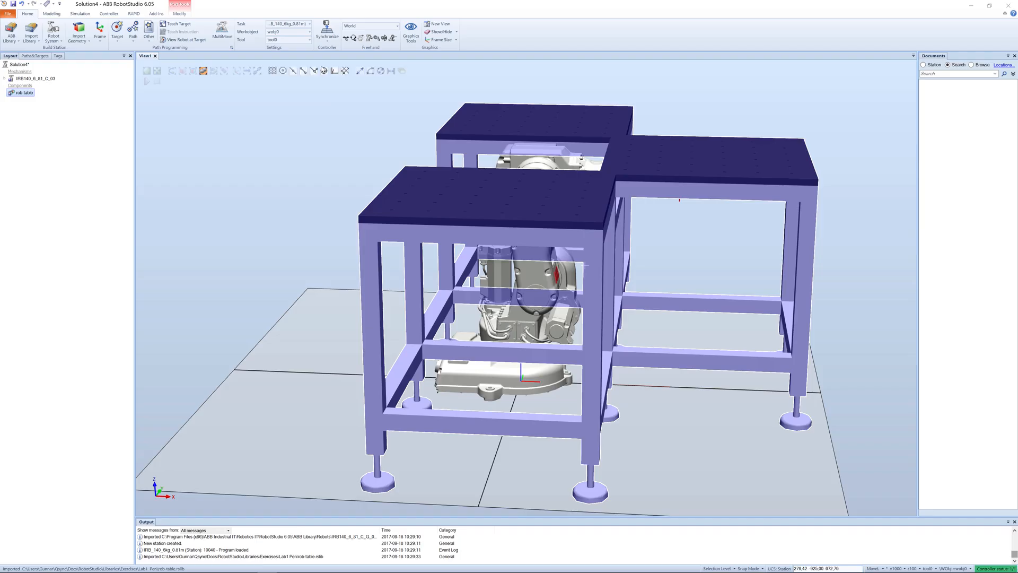
pyautogui.keyDown('ctrl'); pyautogui.keyDown('shift'); pyautogui.moveTo(478, 149); pyautogui.dragTo(488, 152); pyautogui.keyUp('shift'); pyautogui.keyUp('ctrl')
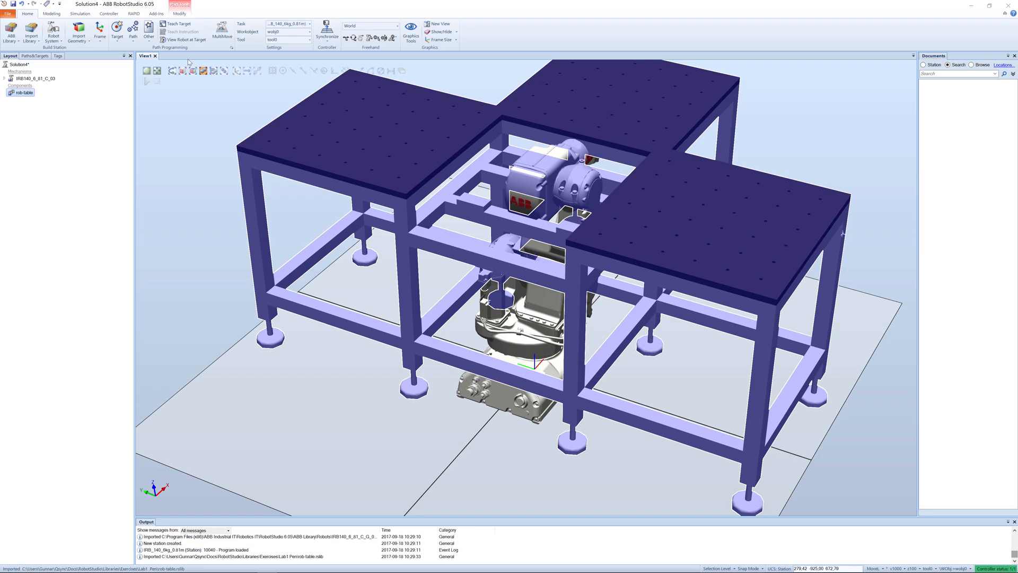
pyautogui.click(115, 15)
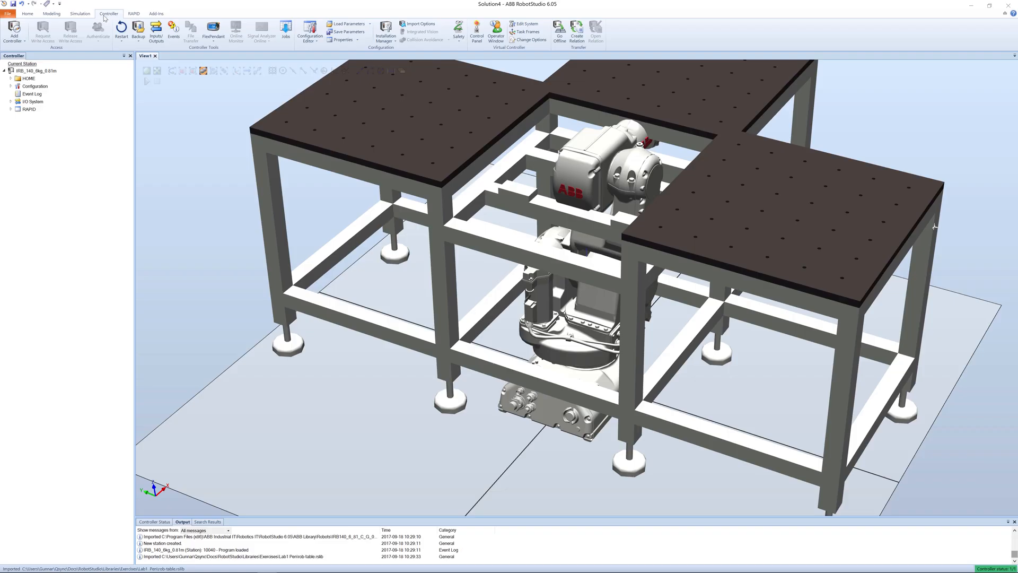
pyautogui.click(526, 32)
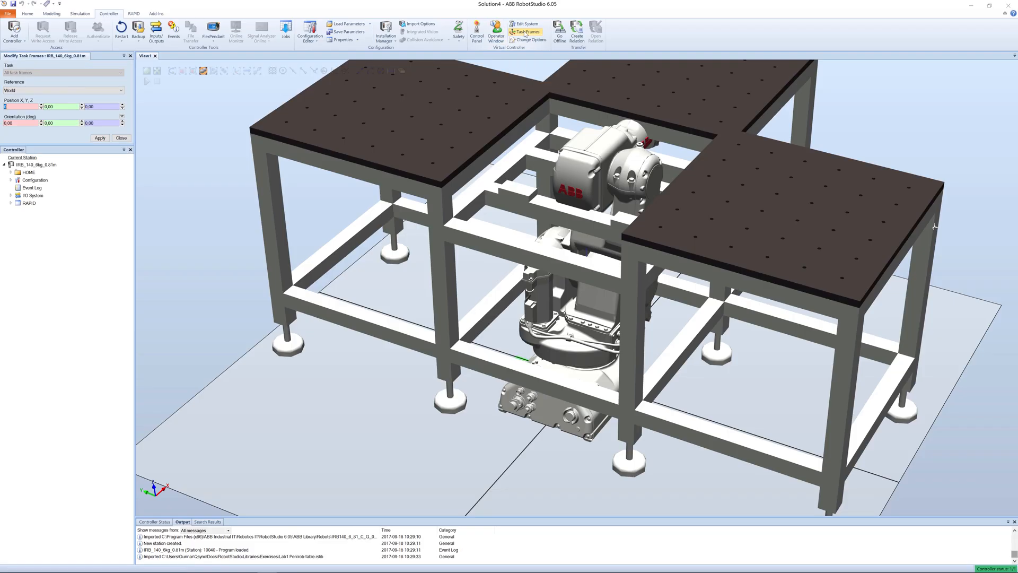
pyautogui.click(98, 107)
pyautogui.click(101, 138)
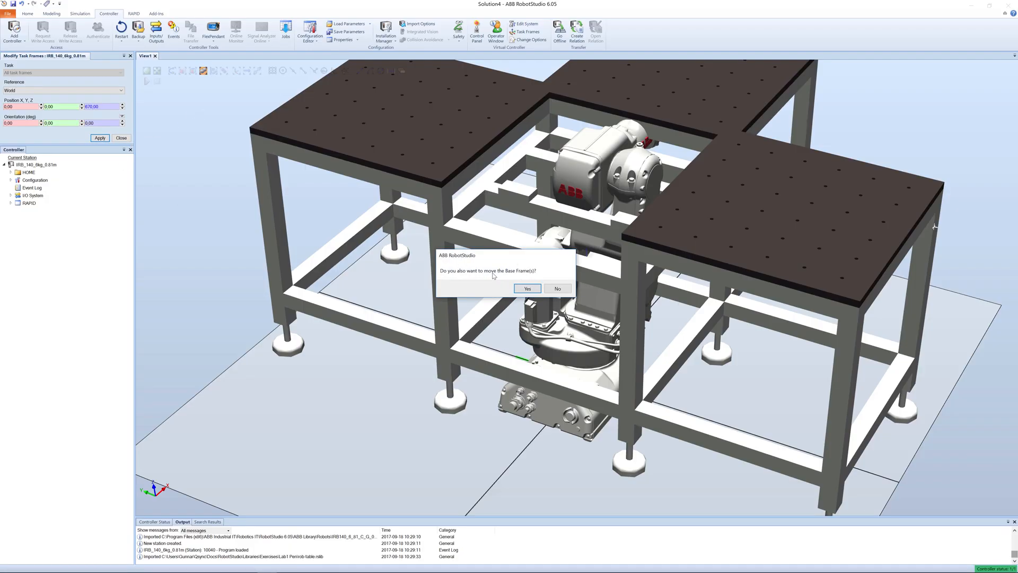
pyautogui.click(528, 288)
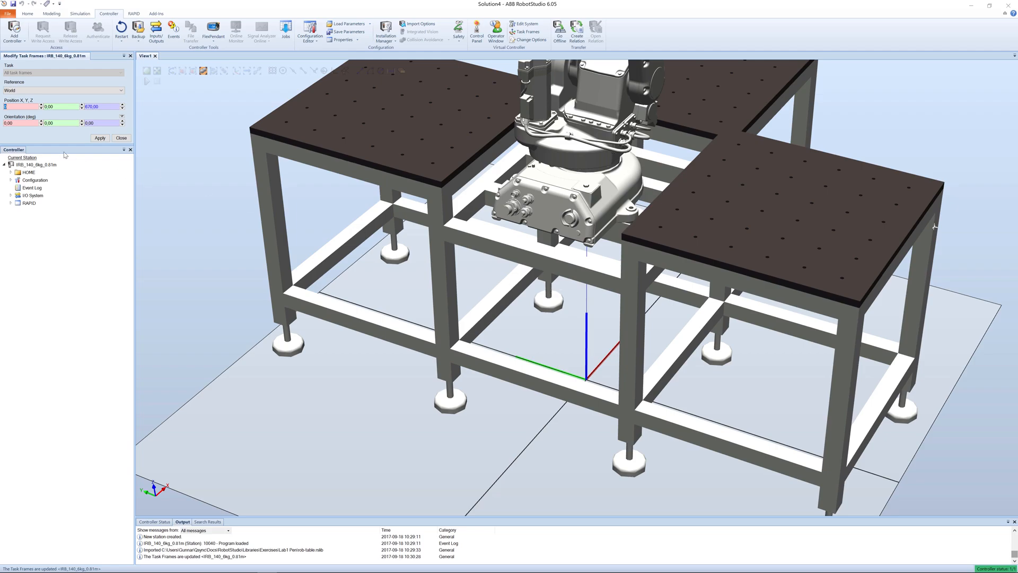
pyautogui.click(122, 138)
# Import the paper of the Lab1 Pen group from the LAB Library into the station
pyautogui.keyDown('ctrl'); pyautogui.moveTo(539, 195); pyautogui.dragTo(511, 366); pyautogui.keyUp('ctrl')
pyautogui.moveTo(524, 227)
pyautogui.keyDown('ctrl'); pyautogui.keyDown('shift'); pyautogui.mouseDown()
pyautogui.moveTo(463, 219)
pyautogui.moveTo(534, 212)
pyautogui.mouseUp(); pyautogui.keyUp('shift'); pyautogui.keyUp('ctrl')
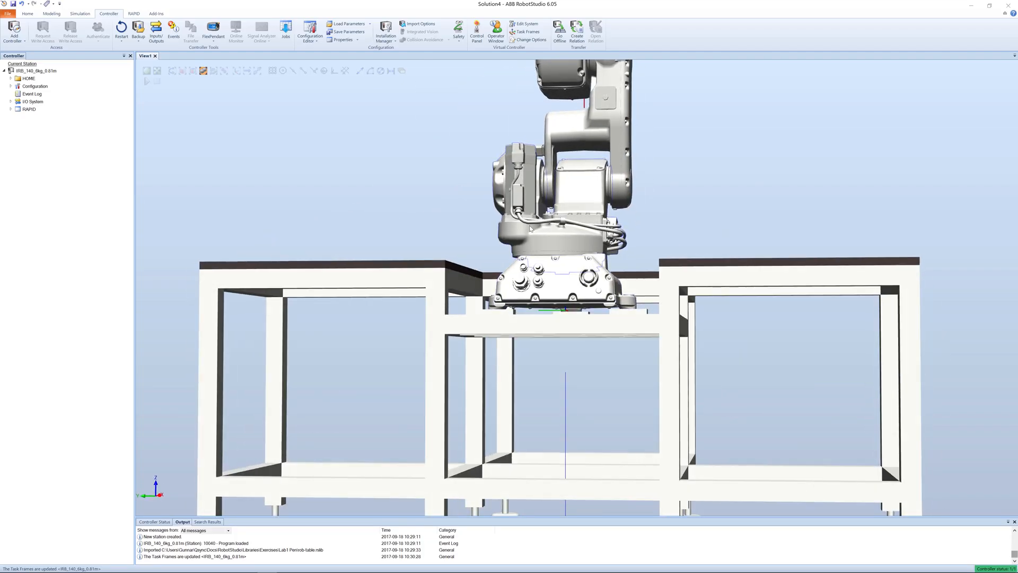
pyautogui.scroll(5, 529, 224)
pyautogui.scroll(-8, 532, 225)
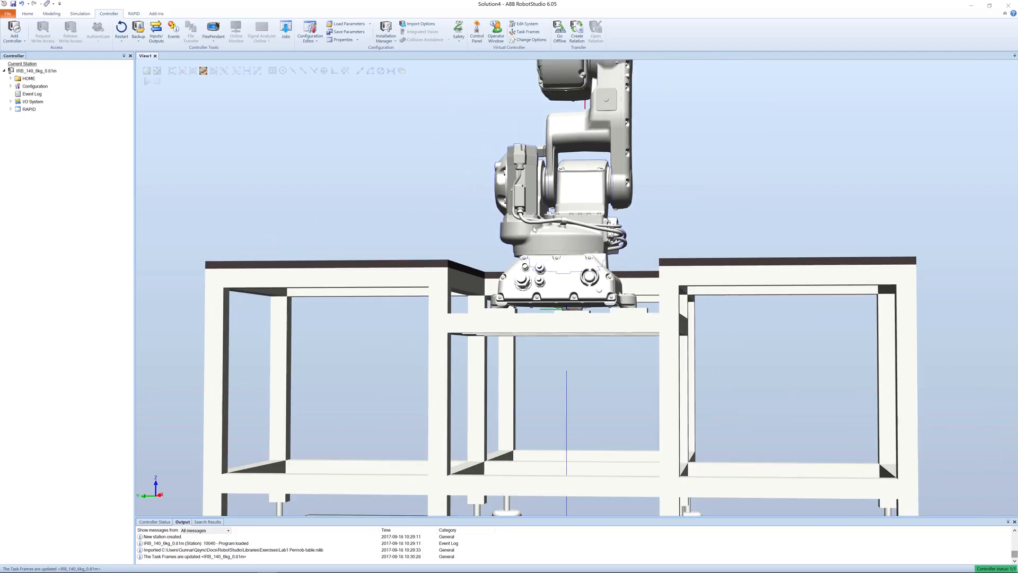
pyautogui.keyDown('ctrl'); pyautogui.keyDown('shift'); pyautogui.moveTo(528, 225); pyautogui.dragTo(472, 230); pyautogui.keyUp('shift'); pyautogui.keyUp('ctrl')
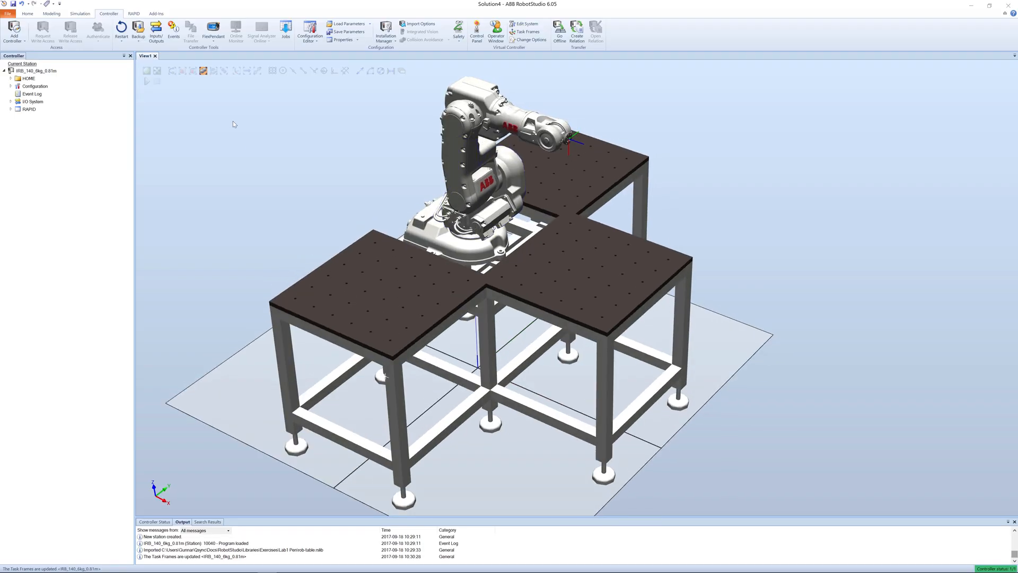
pyautogui.click(27, 14)
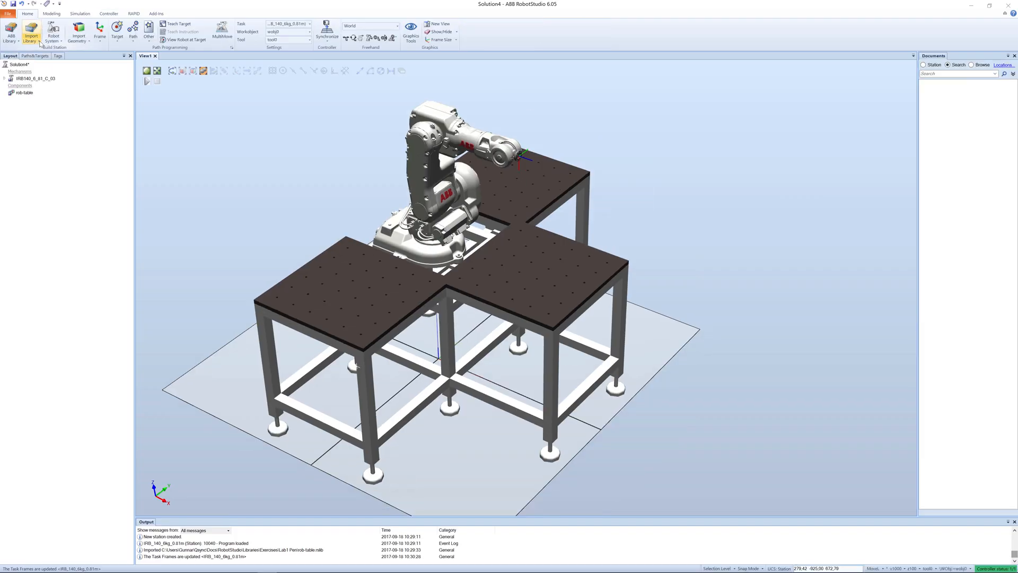
pyautogui.click(33, 37)
pyautogui.moveTo(52, 76)
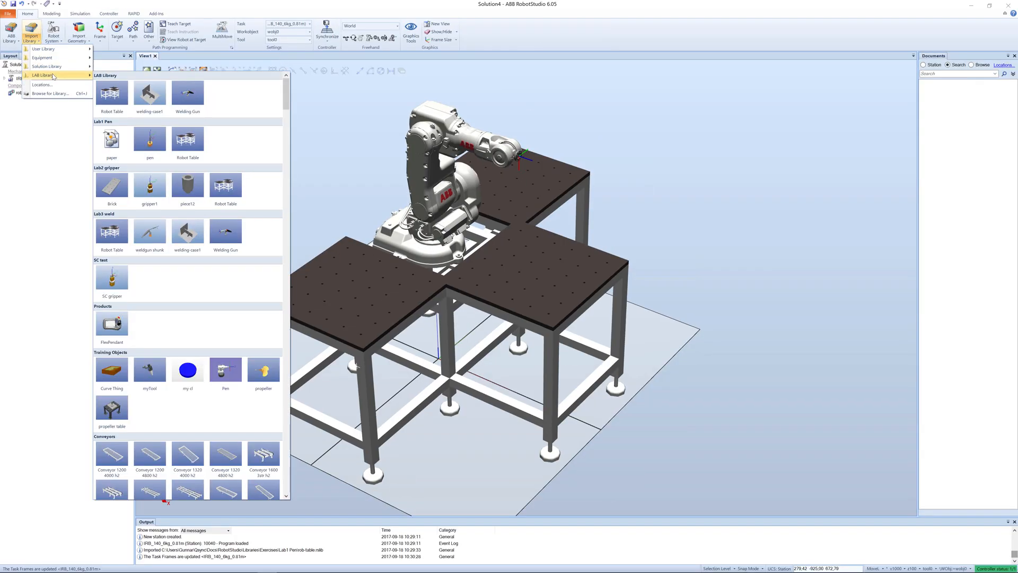
pyautogui.click(112, 141)
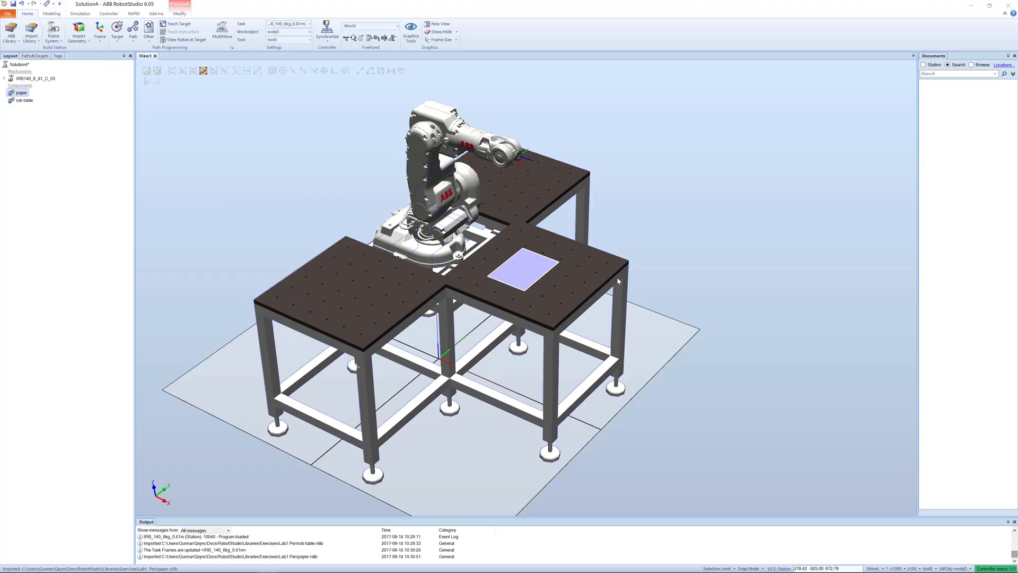
# Examine the paper's edge and corner on the table top up close
pyautogui.click(672, 281)
pyautogui.keyDown('ctrl'); pyautogui.keyDown('shift'); pyautogui.moveTo(642, 266); pyautogui.dragTo(664, 255); pyautogui.keyUp('shift'); pyautogui.keyUp('ctrl')
pyautogui.scroll(8, 546, 259)
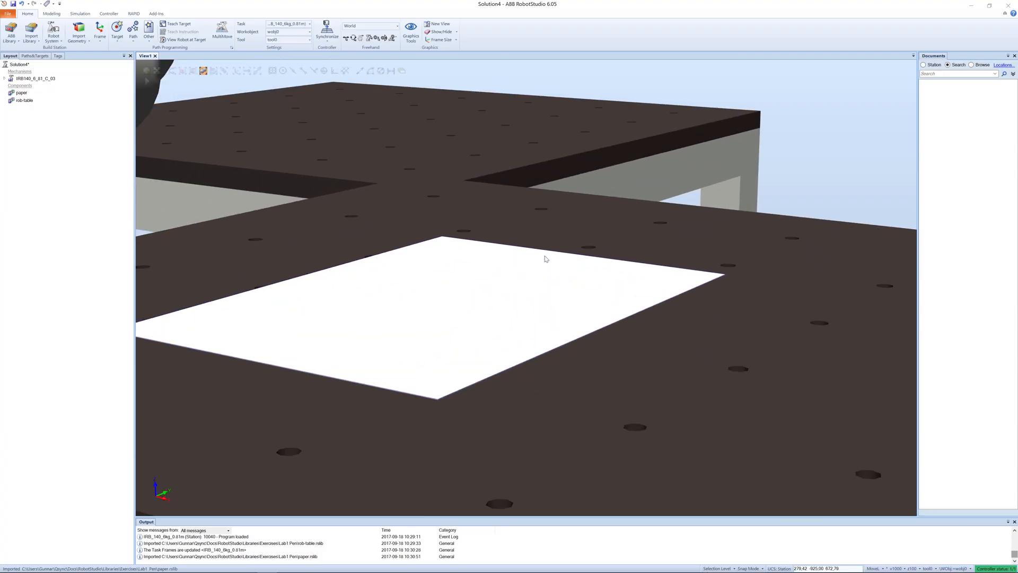
pyautogui.scroll(8, 548, 260)
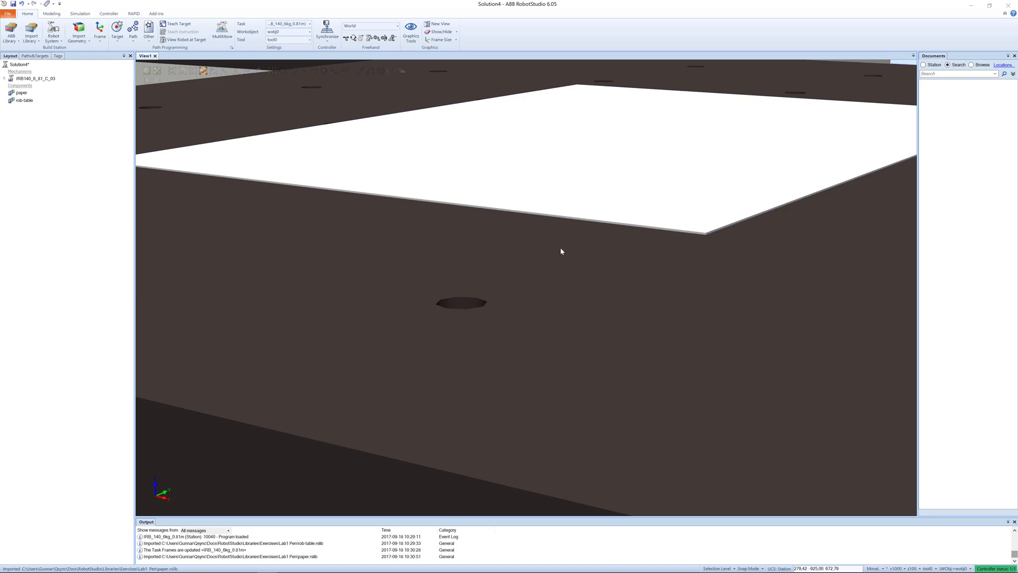
pyautogui.keyDown('ctrl'); pyautogui.moveTo(558, 248); pyautogui.dragTo(530, 247); pyautogui.keyUp('ctrl')
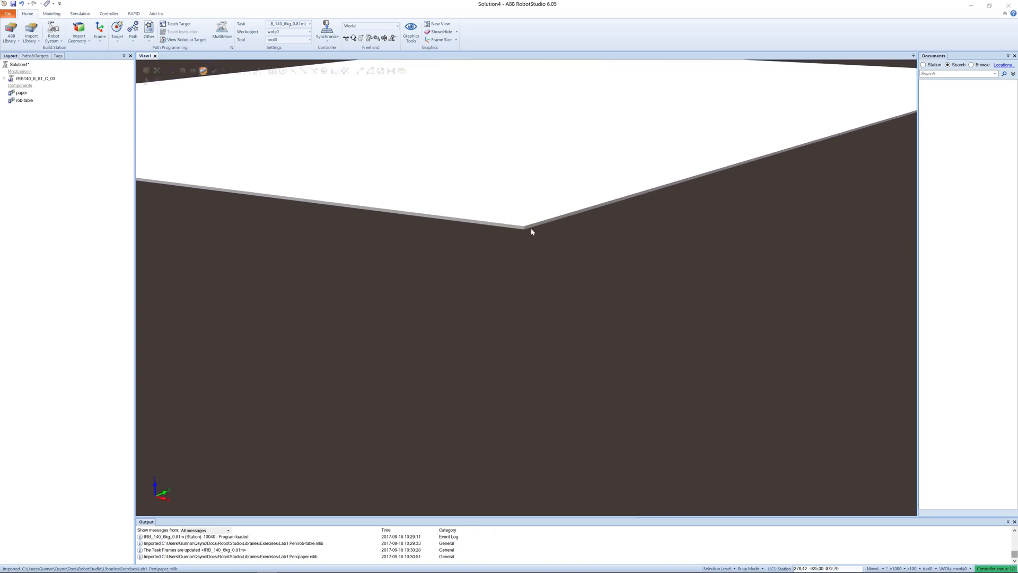
pyautogui.scroll(-8, 533, 231)
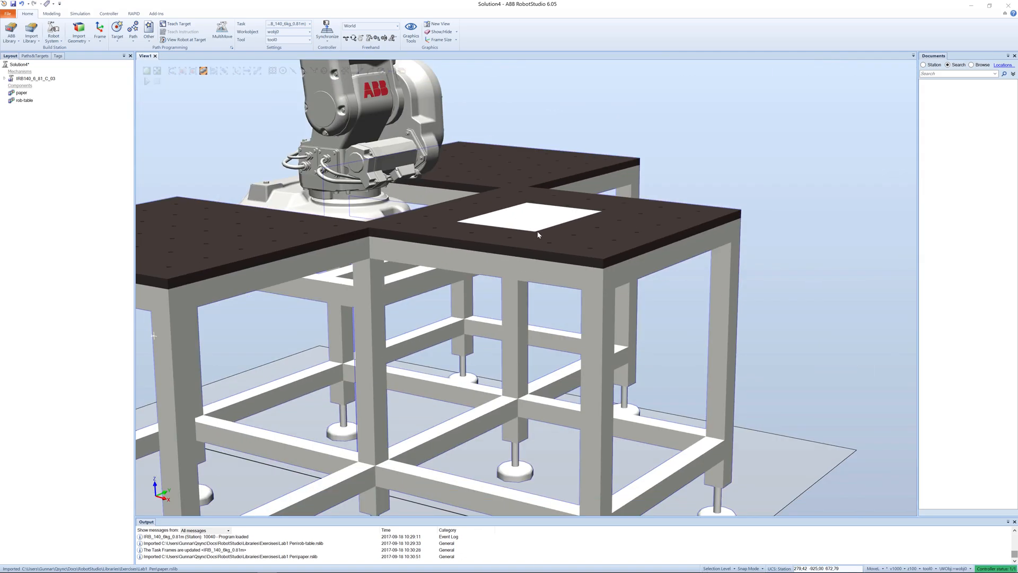
pyautogui.scroll(-3, 536, 231)
pyautogui.keyDown('ctrl'); pyautogui.keyDown('shift'); pyautogui.moveTo(536, 231); pyautogui.dragTo(513, 228); pyautogui.keyUp('shift'); pyautogui.keyUp('ctrl')
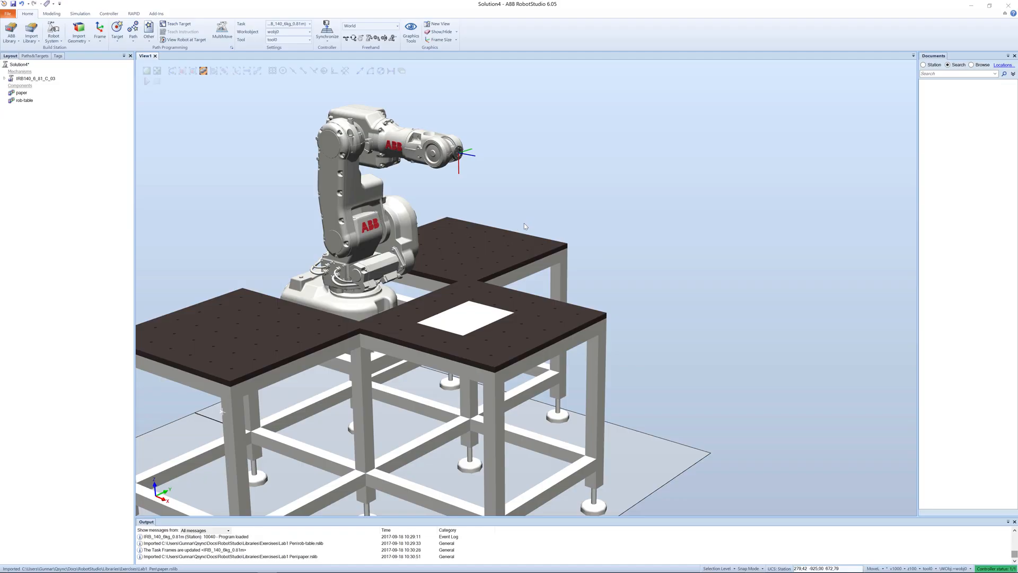
# Examine the robot's tool flange and its placement relative to the table and paper
pyautogui.click(502, 256)
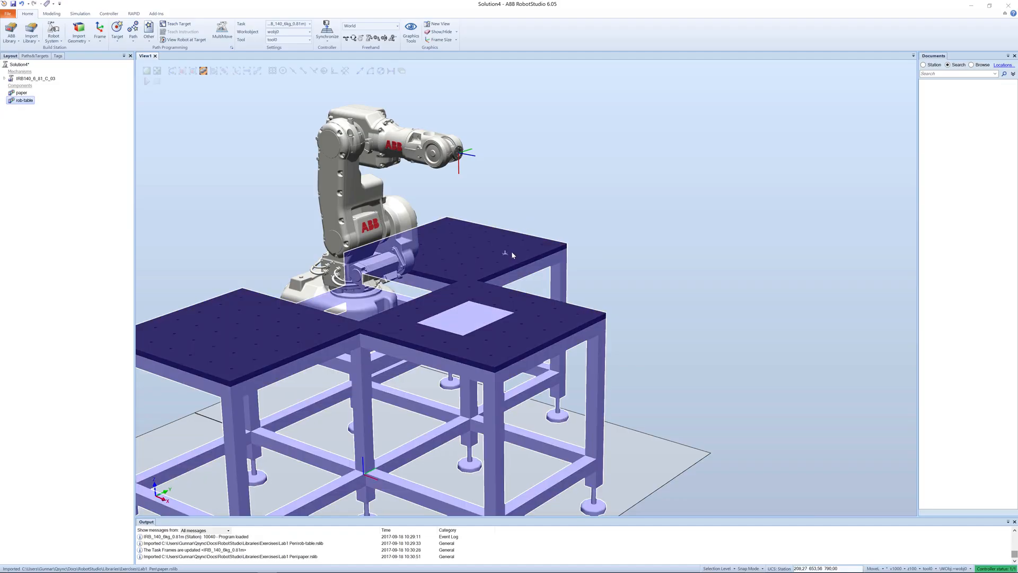
pyautogui.keyDown('ctrl'); pyautogui.keyDown('shift'); pyautogui.moveTo(464, 229); pyautogui.dragTo(478, 227); pyautogui.keyUp('shift'); pyautogui.keyUp('ctrl')
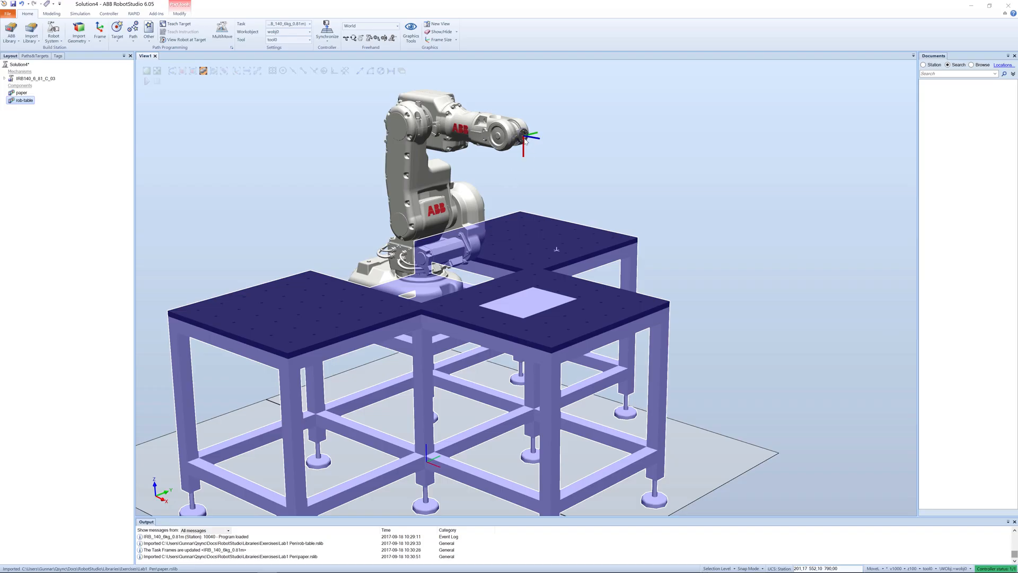
pyautogui.rightClick(524, 141)
pyautogui.click(541, 154)
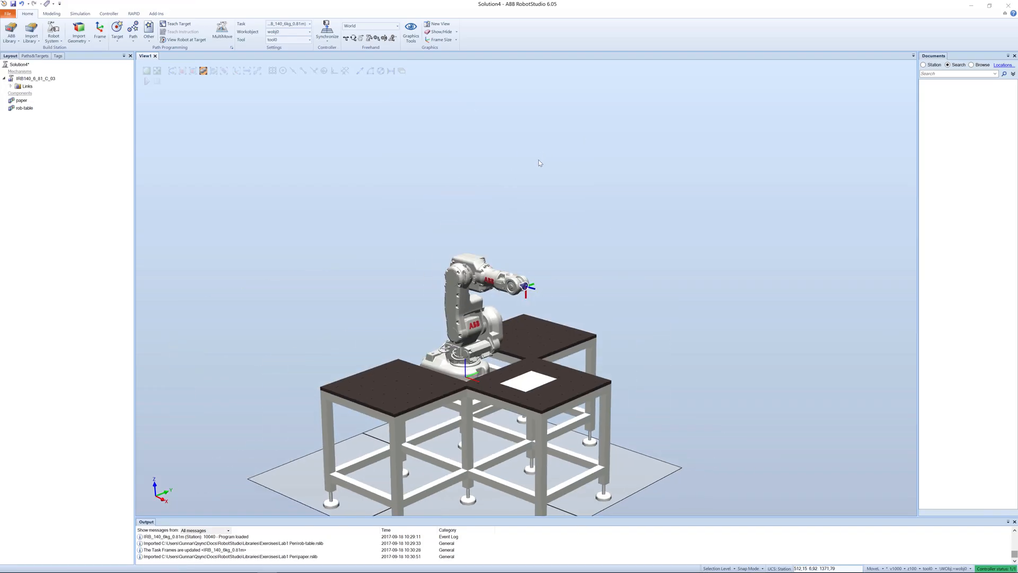
pyautogui.scroll(5, 514, 270)
pyautogui.moveTo(513, 253)
pyautogui.keyDown('ctrl'); pyautogui.keyDown('shift'); pyautogui.mouseDown()
pyautogui.moveTo(484, 239)
pyautogui.moveTo(523, 248)
pyautogui.moveTo(512, 258)
pyautogui.mouseUp(); pyautogui.keyUp('shift'); pyautogui.keyUp('ctrl')
pyautogui.scroll(-5, 508, 258)
pyautogui.keyDown('ctrl'); pyautogui.keyDown('shift'); pyautogui.moveTo(504, 256); pyautogui.dragTo(484, 216); pyautogui.keyUp('shift'); pyautogui.keyUp('ctrl')
pyautogui.scroll(5, 487, 251)
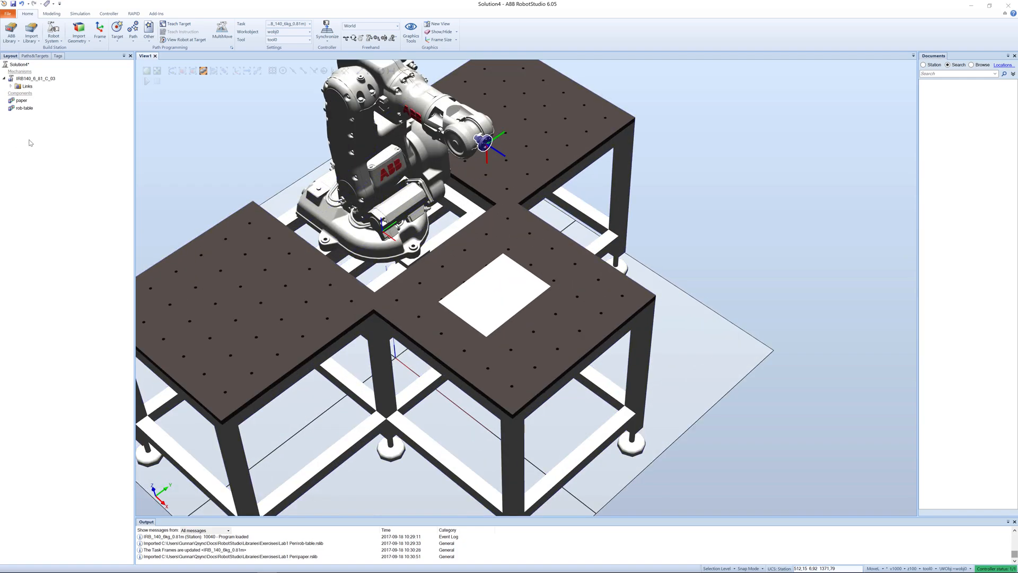
# Import the pen tool of the Lab1 Pen group from the LAB Library
pyautogui.click(31, 37)
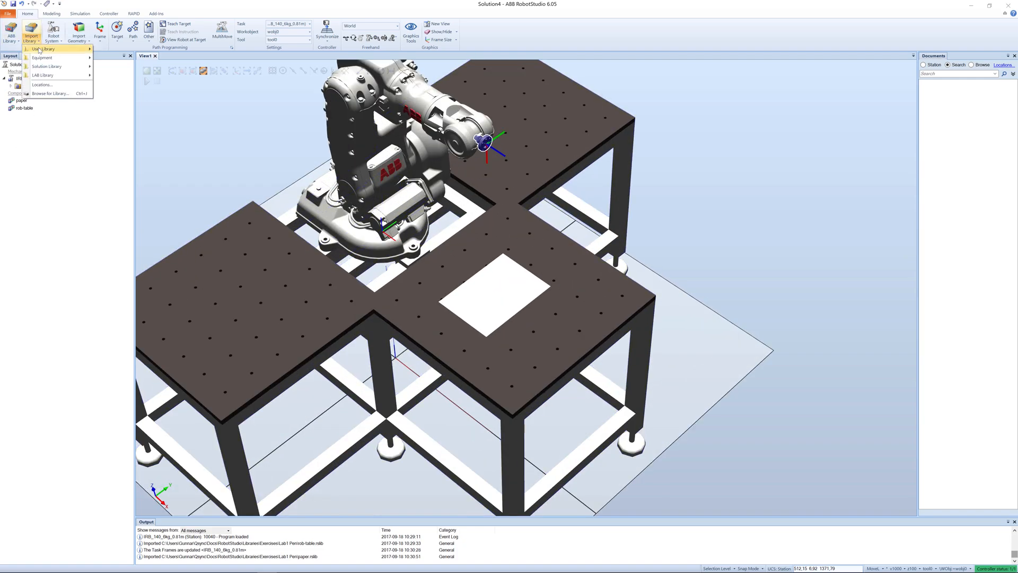
pyautogui.moveTo(45, 76)
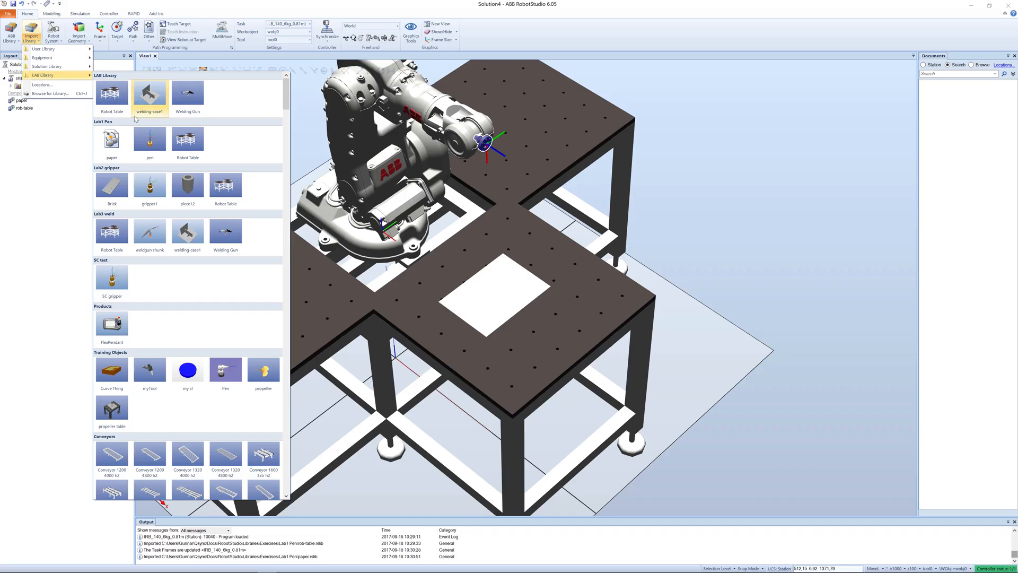
pyautogui.click(148, 142)
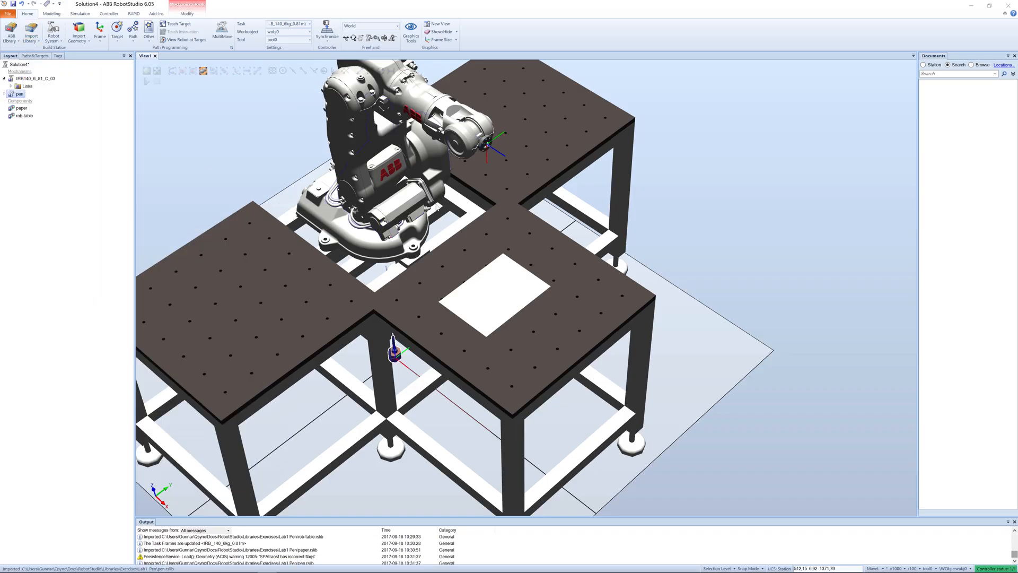
# Attach the pen tool to the IRB140 robot and update the pen's position to the flange
pyautogui.keyDown('ctrl'); pyautogui.keyDown('shift'); pyautogui.moveTo(489, 290); pyautogui.dragTo(528, 258); pyautogui.keyUp('shift'); pyautogui.keyUp('ctrl')
pyautogui.keyDown('ctrl'); pyautogui.moveTo(465, 314); pyautogui.dragTo(500, 276); pyautogui.keyUp('ctrl')
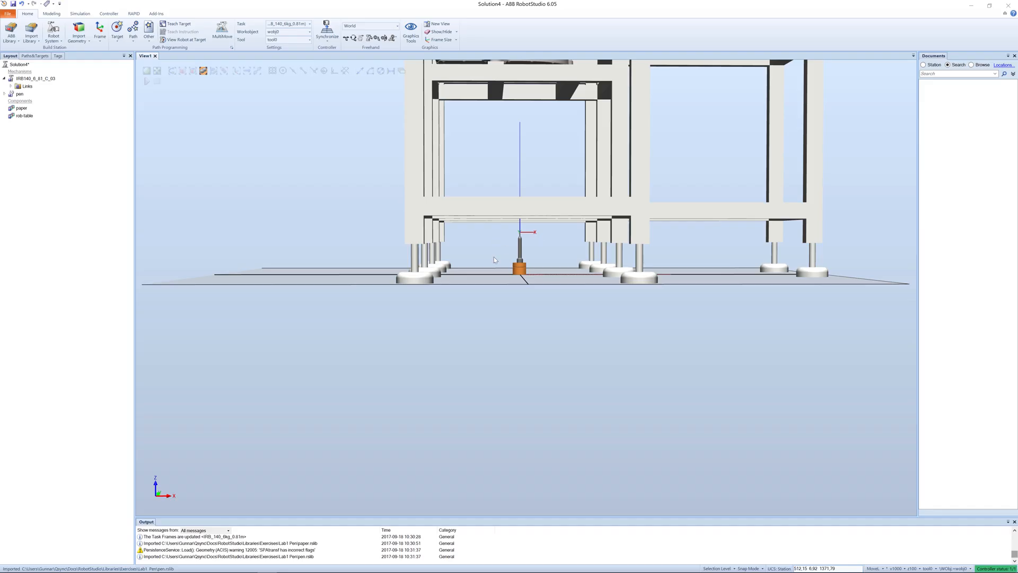
pyautogui.scroll(-4, 553, 217)
pyautogui.keyDown('ctrl'); pyautogui.keyDown('shift'); pyautogui.moveTo(544, 224); pyautogui.dragTo(510, 267); pyautogui.keyUp('shift'); pyautogui.keyUp('ctrl')
pyautogui.scroll(3, 498, 266)
pyautogui.scroll(1, 498, 265)
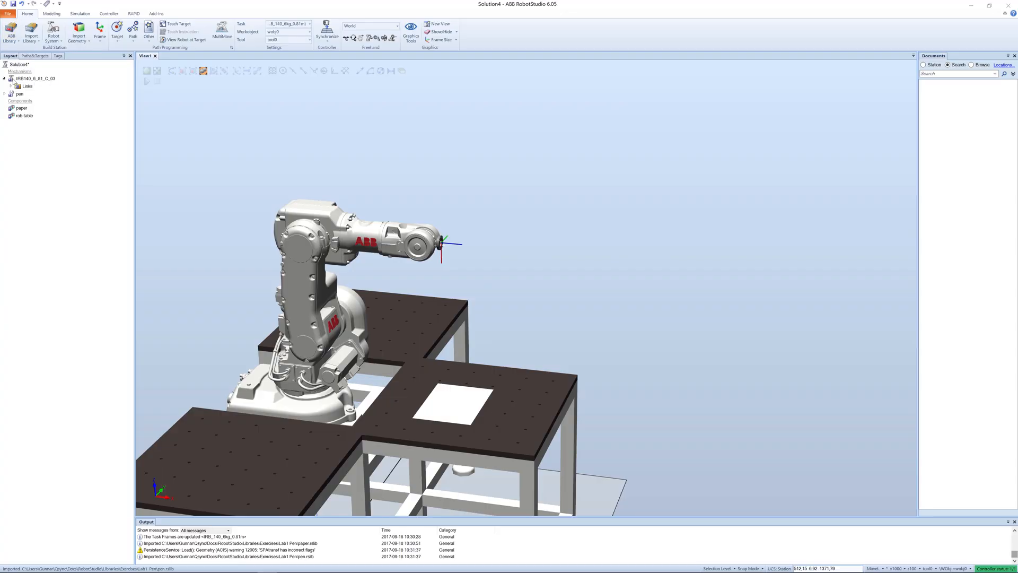
pyautogui.moveTo(13, 96); pyautogui.dragTo(19, 80)
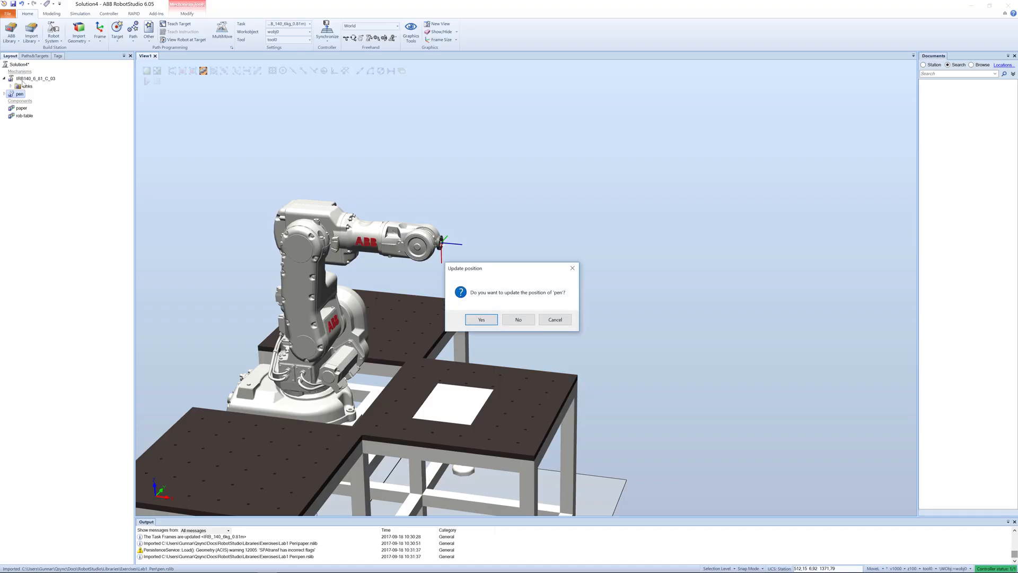
pyautogui.click(479, 320)
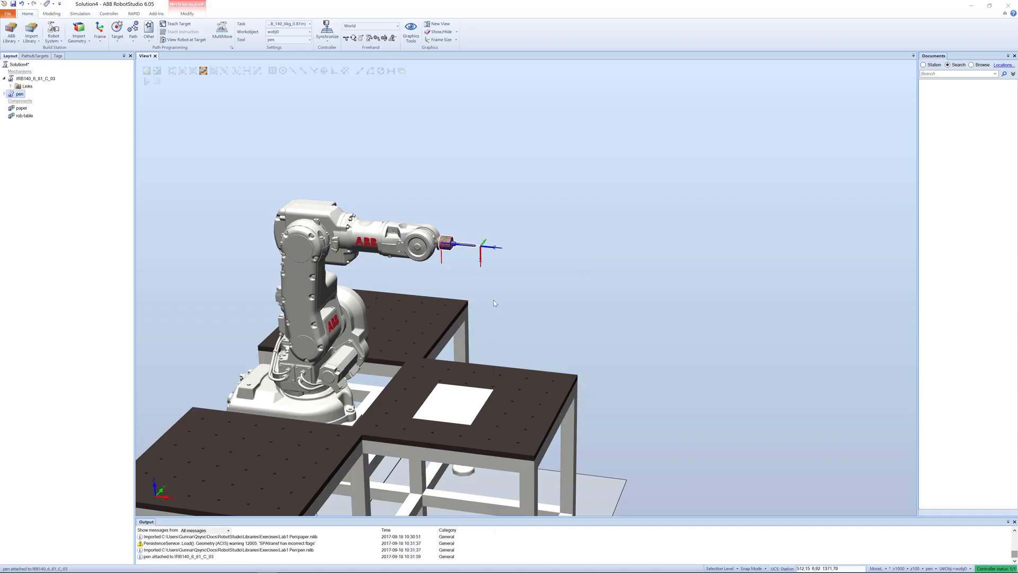
pyautogui.click(521, 258)
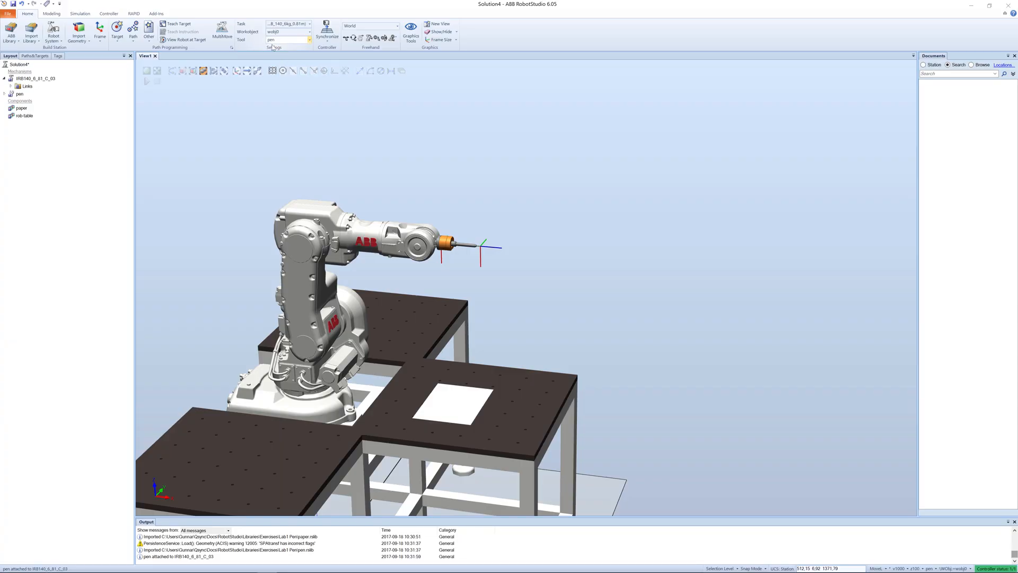
# Jog the IRB140's fifth joint to 45 degrees so the pen tilts down toward the table
pyautogui.rightClick(11, 79)
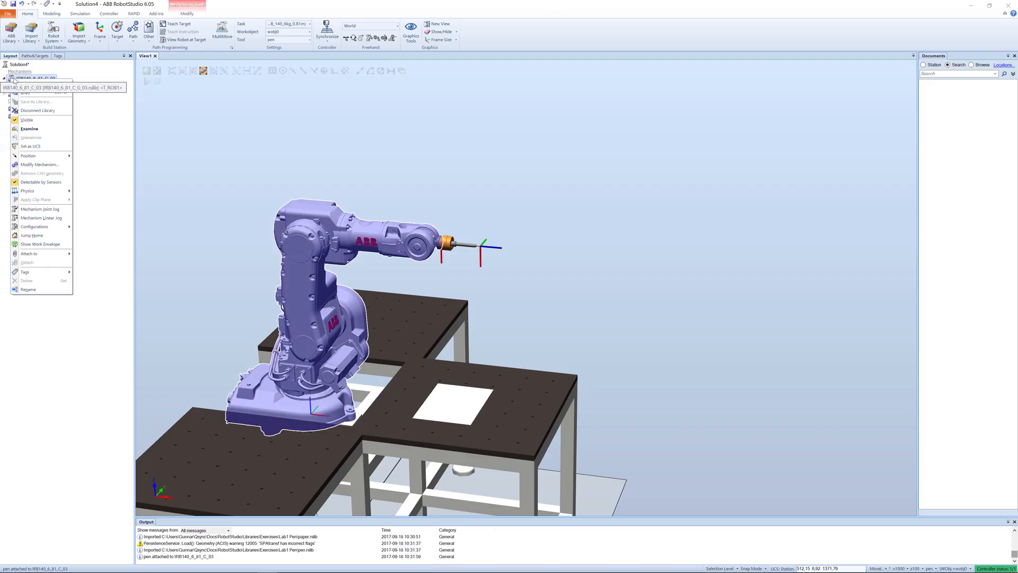
pyautogui.click(28, 208)
pyautogui.moveTo(58, 97); pyautogui.dragTo(70, 97)
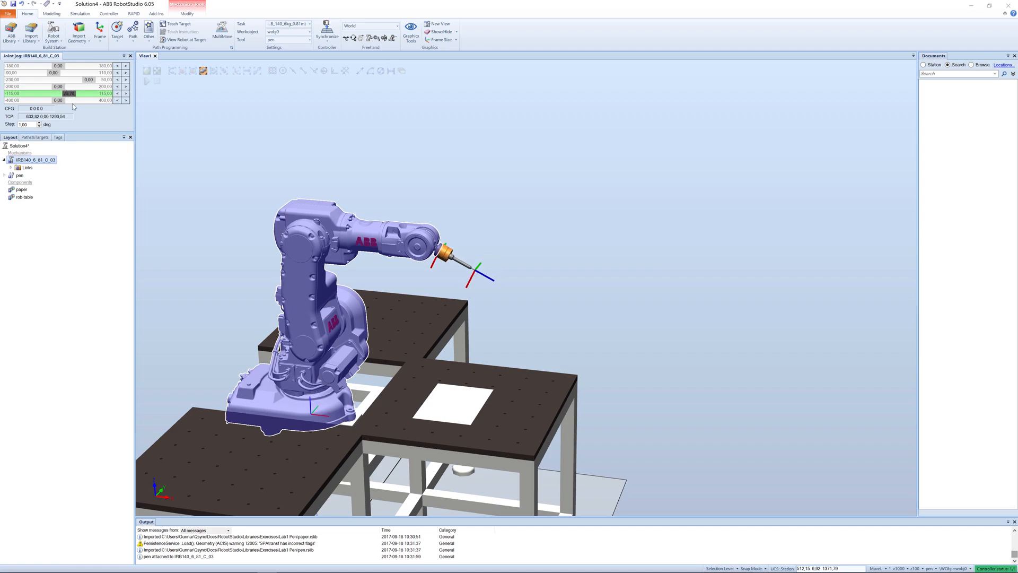
pyautogui.write('45')
pyautogui.press('Return')
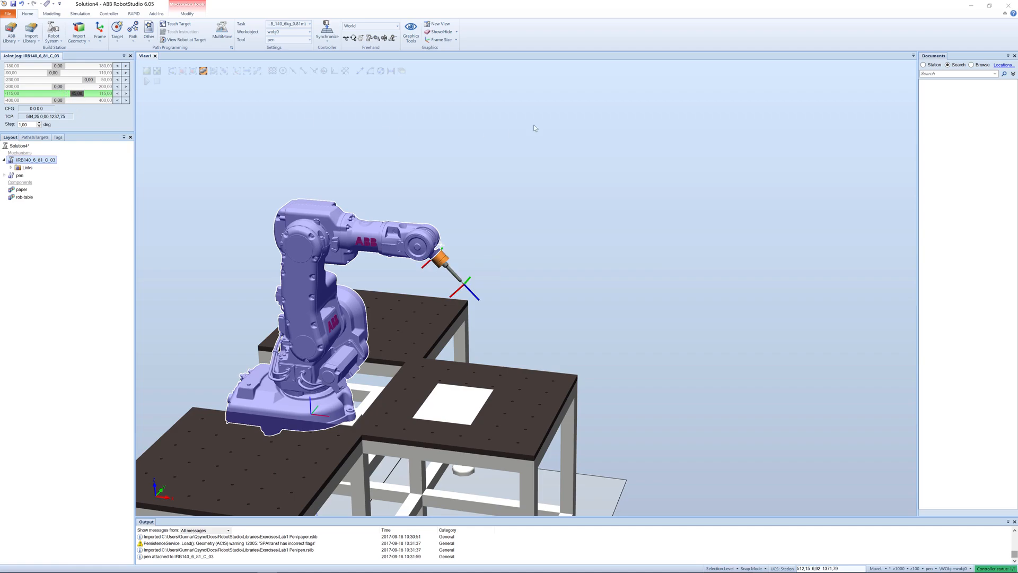
# Try reorienting the pen about its tip with freehand jogging and undo the jog
pyautogui.click(384, 39)
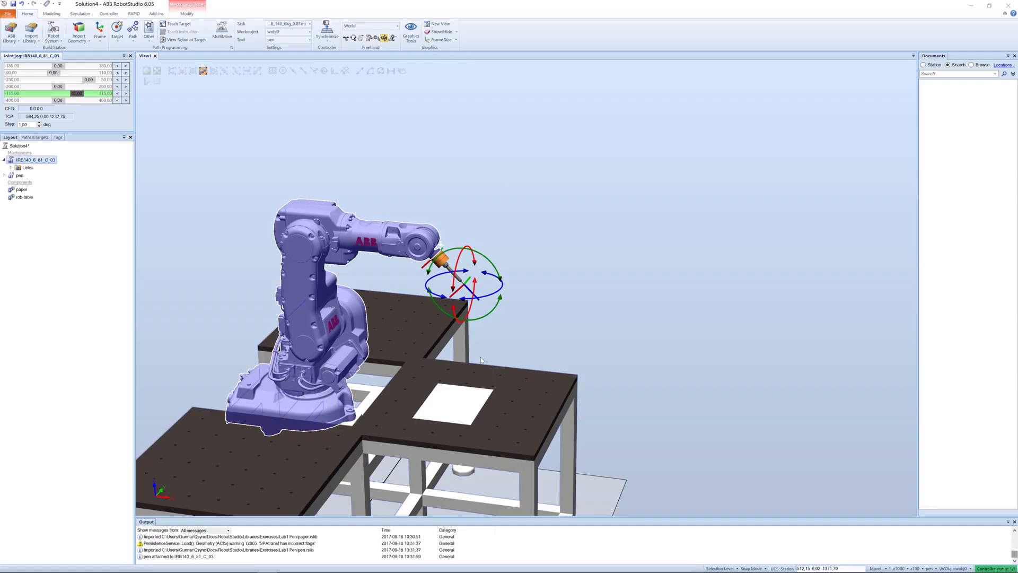
pyautogui.click(497, 313)
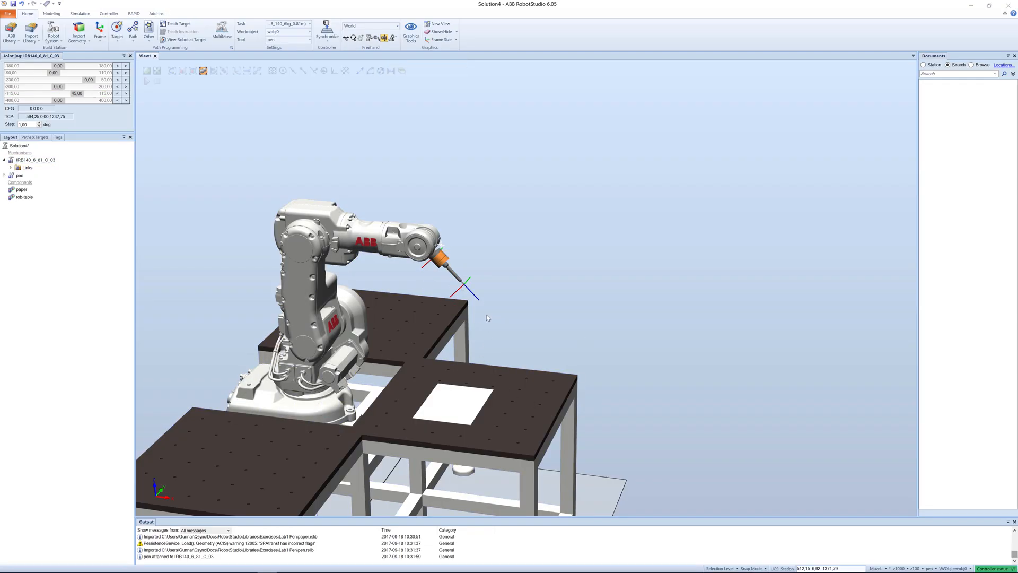
pyautogui.click(458, 282)
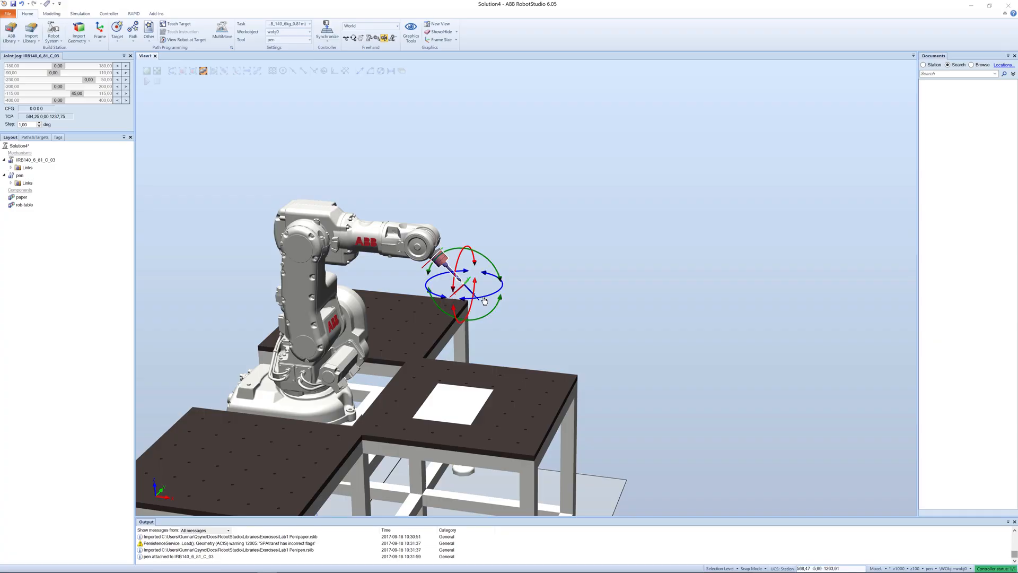
pyautogui.moveTo(485, 301)
pyautogui.mouseDown()
pyautogui.moveTo(496, 290)
pyautogui.moveTo(472, 299)
pyautogui.mouseUp()
pyautogui.hotkey('ctrl', 'z')
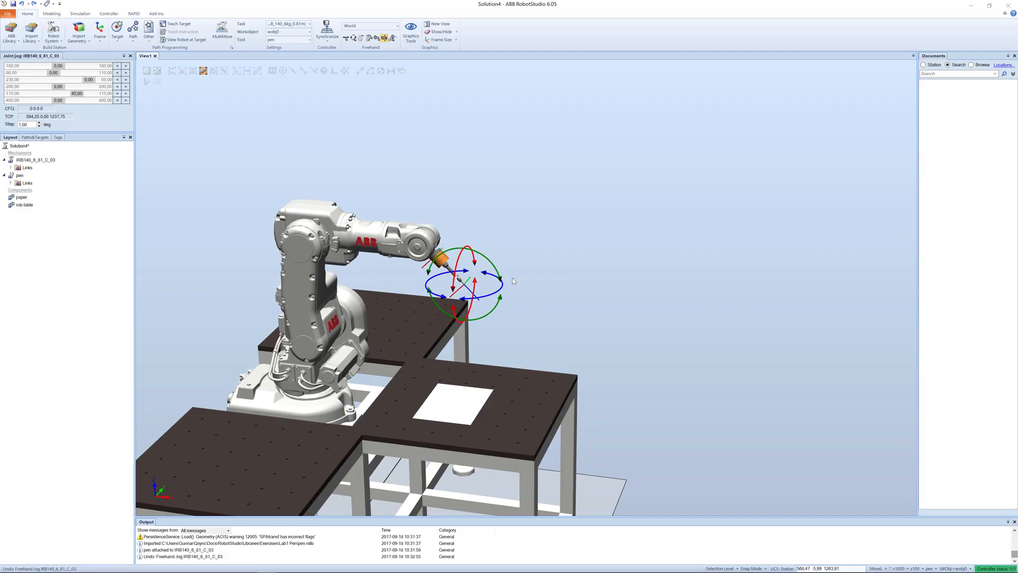
# Close joint jogging and teach a target at the pen's current position, accepting the default wobj0 work object
pyautogui.click(131, 55)
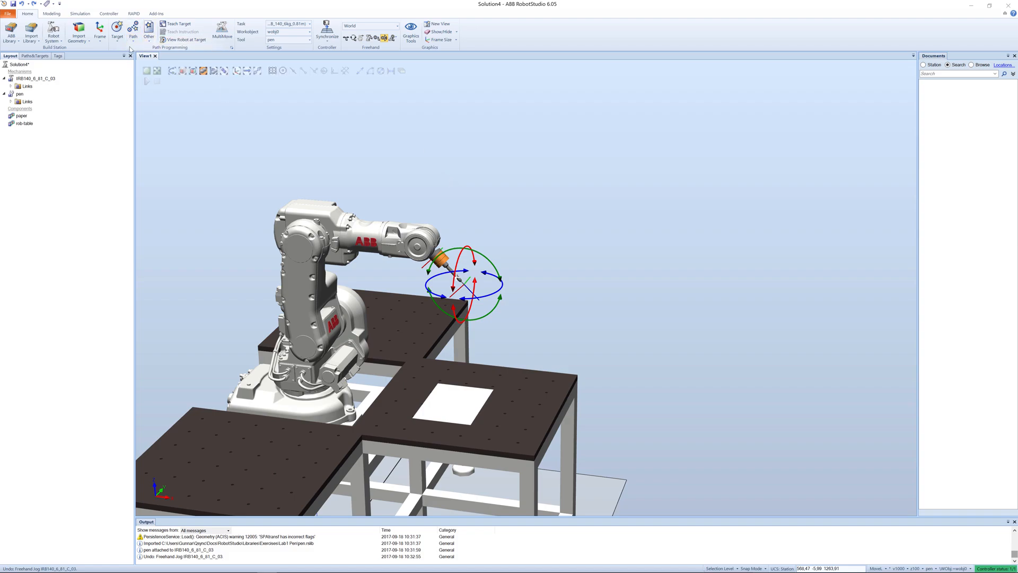
pyautogui.click(165, 28)
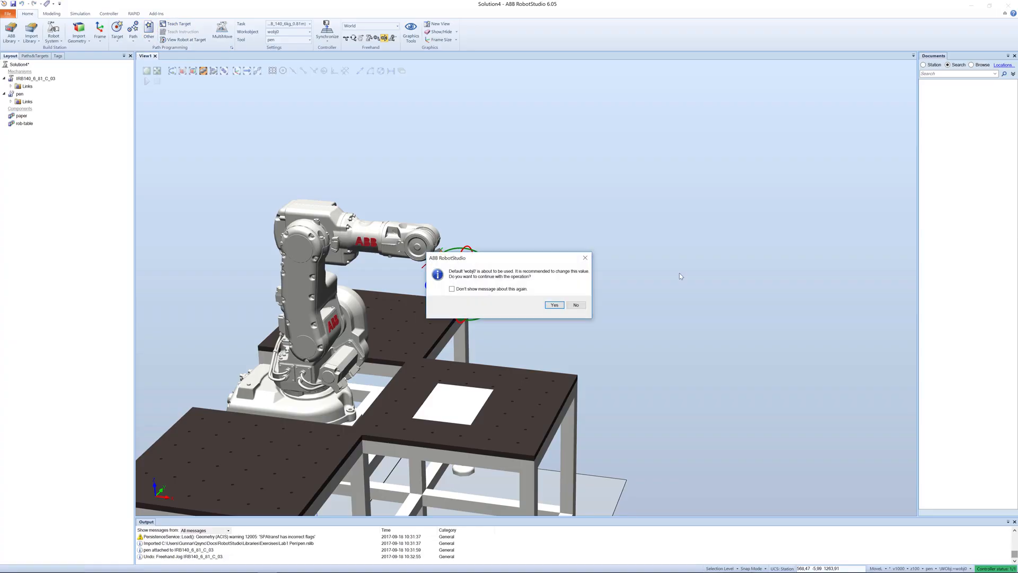
pyautogui.click(554, 304)
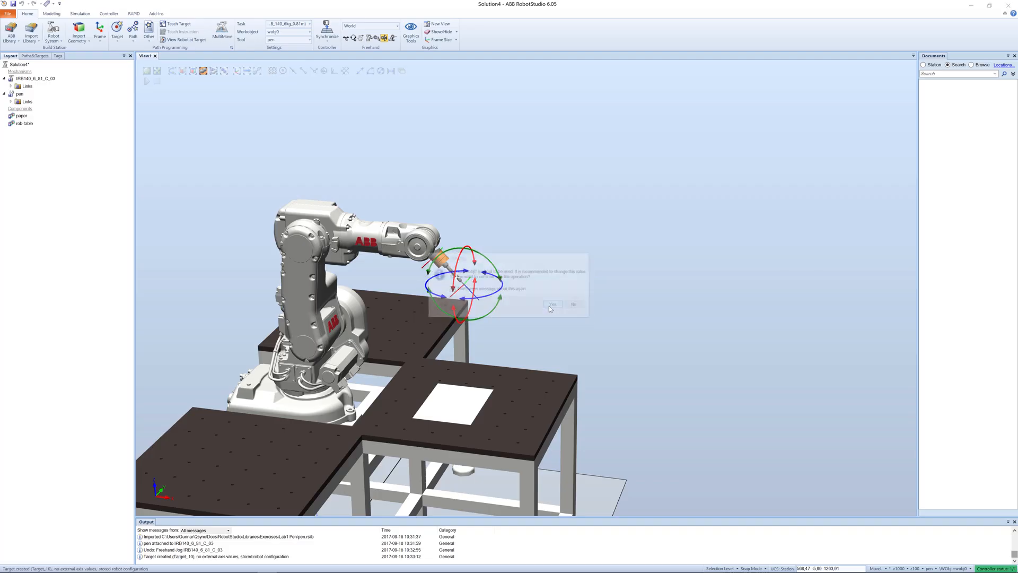
# Find the taught target among the T_ROB1 targets of wobj0 and inspect it in the station
pyautogui.click(26, 56)
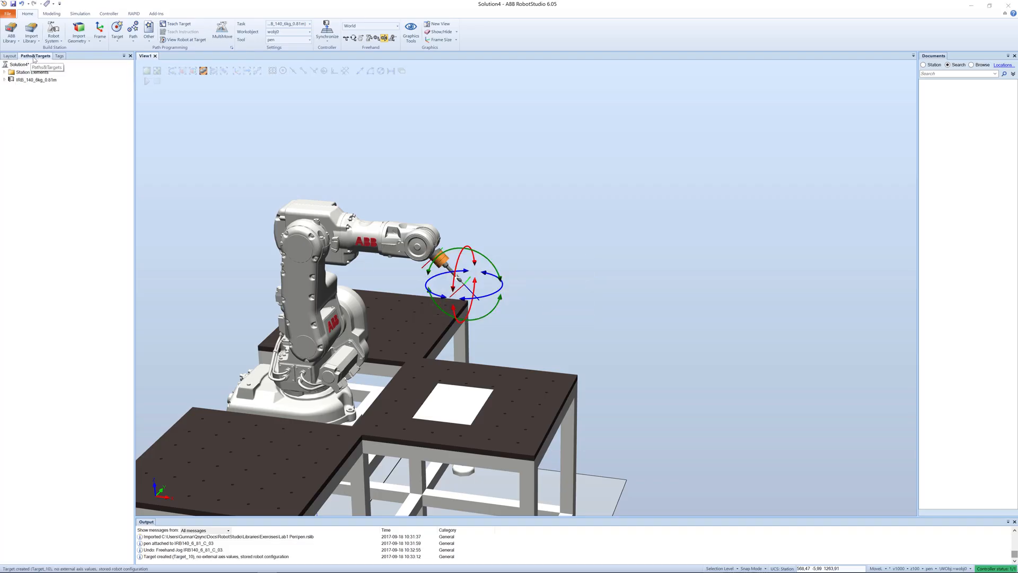
pyautogui.click(4, 80)
pyautogui.click(11, 87)
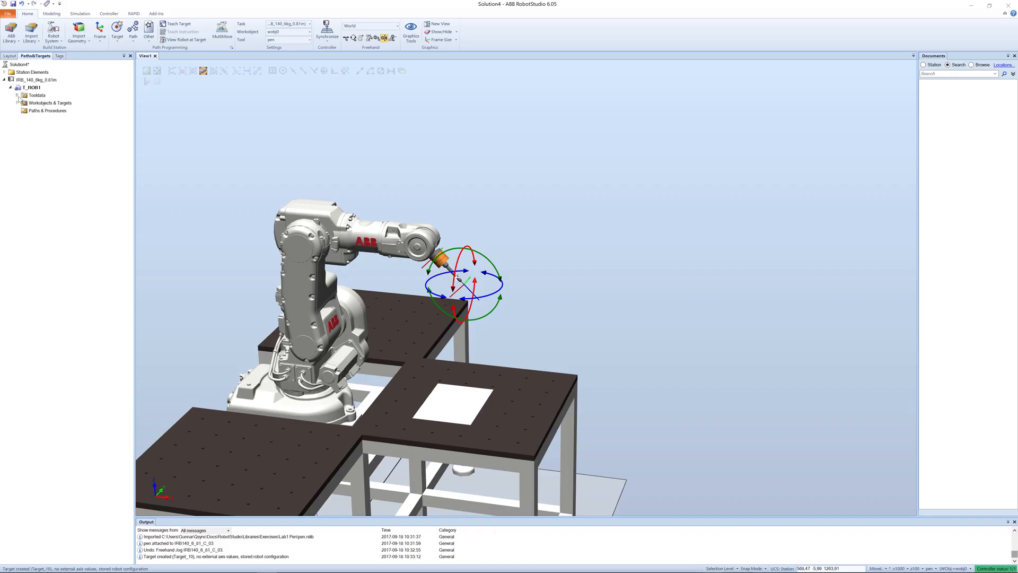
pyautogui.click(17, 104)
pyautogui.click(22, 110)
pyautogui.click(30, 118)
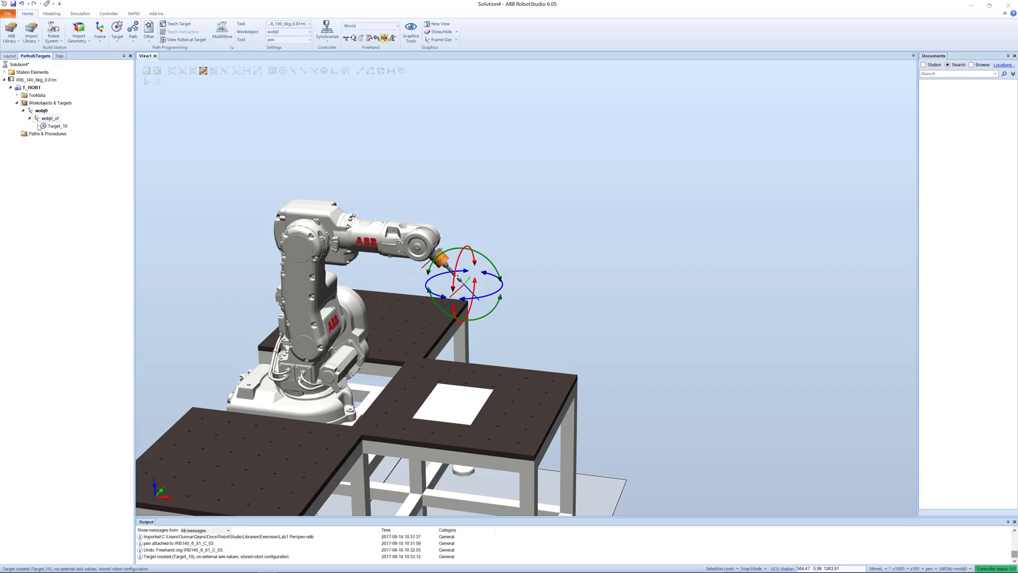
pyautogui.click(43, 128)
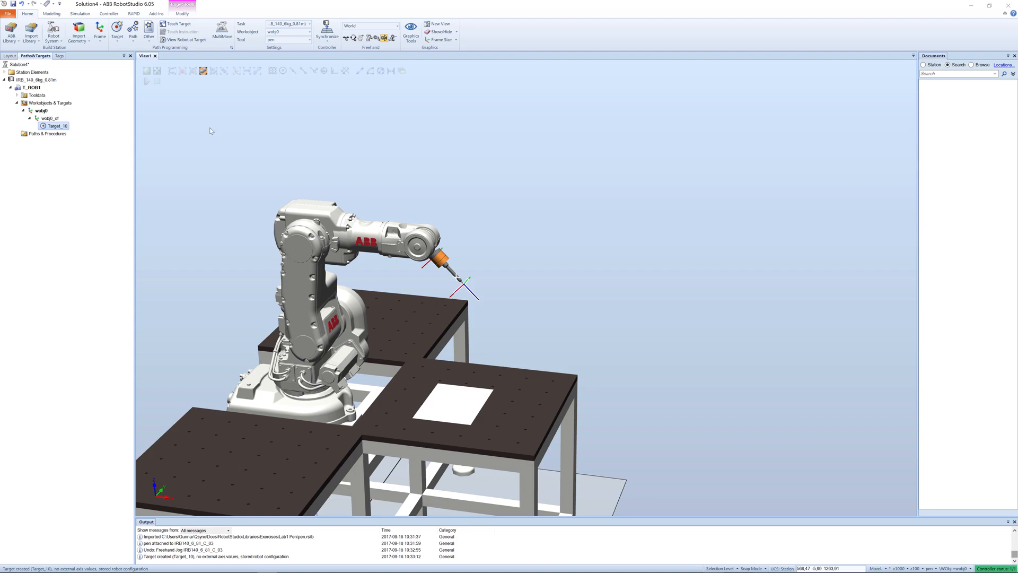
# Start creating a work object named Paper for the sheet on the table
pyautogui.keyDown('ctrl'); pyautogui.keyDown('shift'); pyautogui.moveTo(315, 225); pyautogui.dragTo(285, 244); pyautogui.keyUp('shift'); pyautogui.keyUp('ctrl')
pyautogui.scroll(3, 356, 235)
pyautogui.scroll(1, 356, 234)
pyautogui.scroll(5, 319, 234)
pyautogui.click(286, 245)
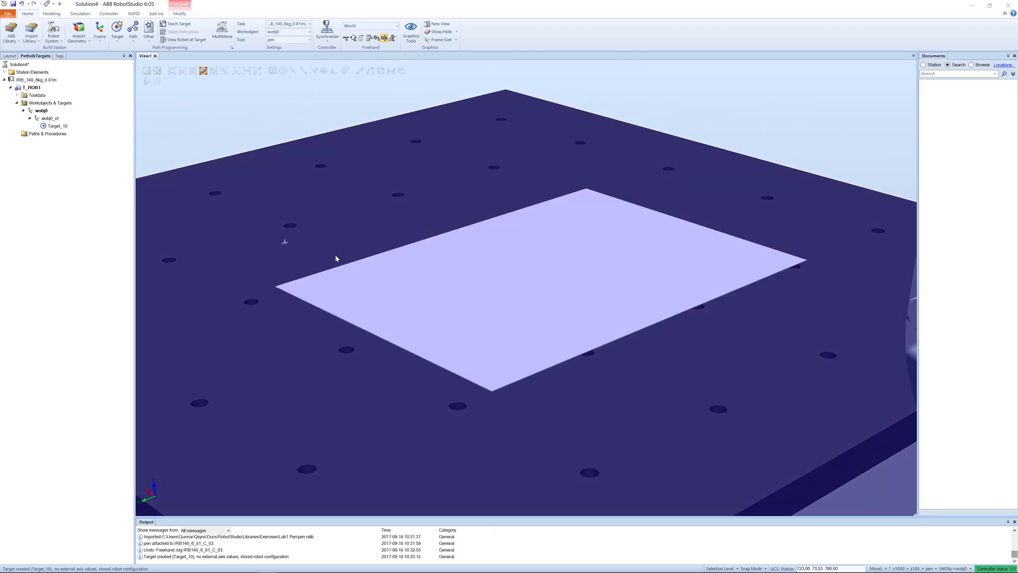
pyautogui.click(269, 141)
pyautogui.scroll(3, 424, 297)
pyautogui.keyDown('ctrl'); pyautogui.moveTo(417, 295); pyautogui.dragTo(373, 263); pyautogui.keyUp('ctrl')
pyautogui.scroll(4, 405, 265)
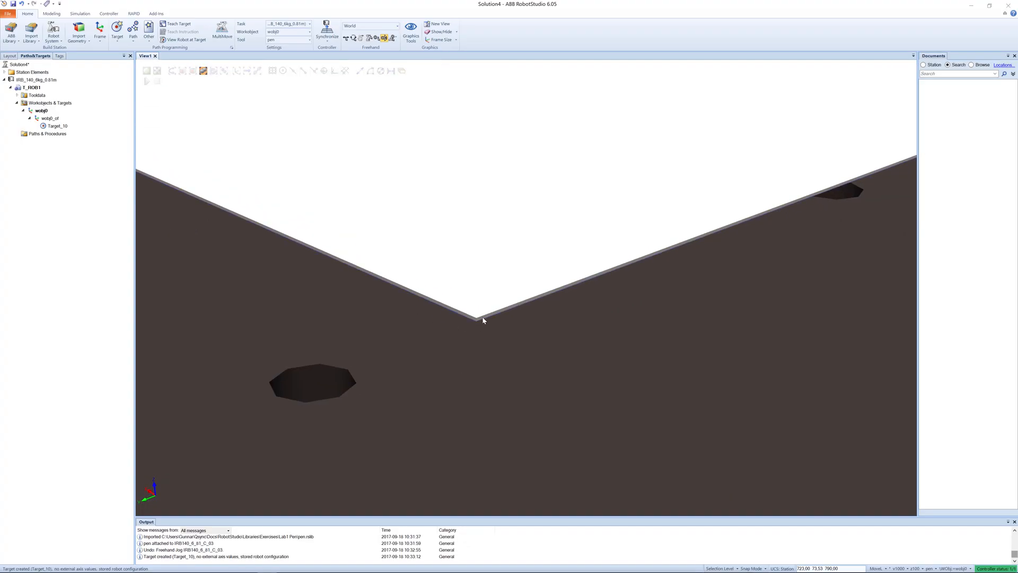
pyautogui.scroll(2, 481, 322)
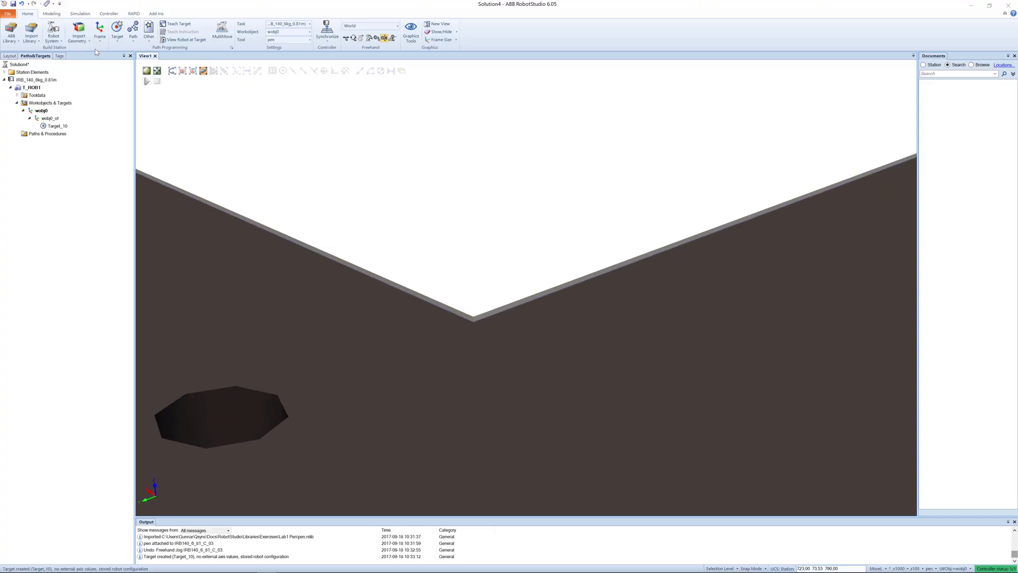
pyautogui.click(149, 42)
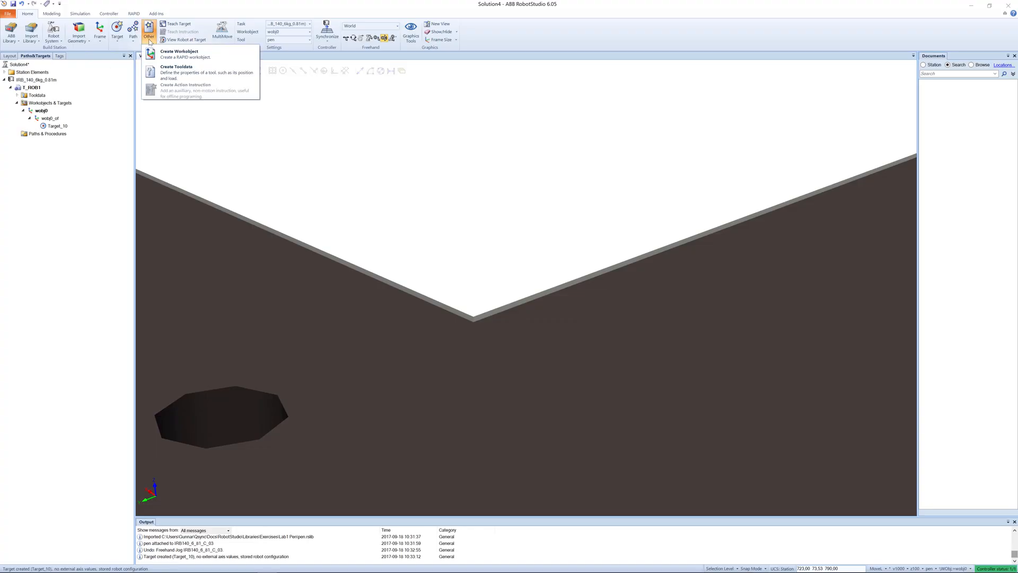
pyautogui.click(162, 60)
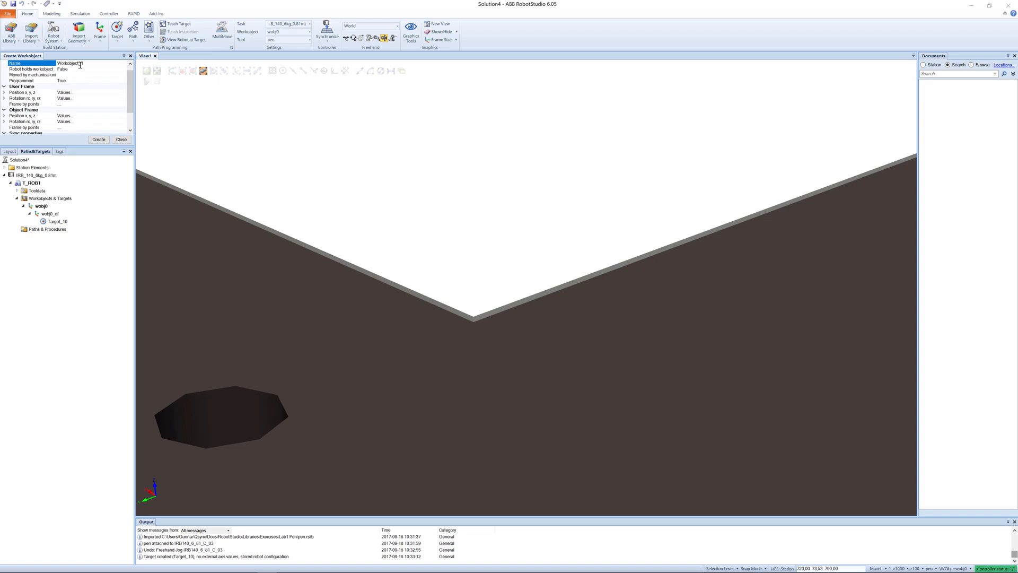
pyautogui.moveTo(87, 64); pyautogui.dragTo(57, 64)
pyautogui.write('p')
# Set the user frame's position to the paper's corner on the table top using end-point snapping
pyautogui.click(72, 92)
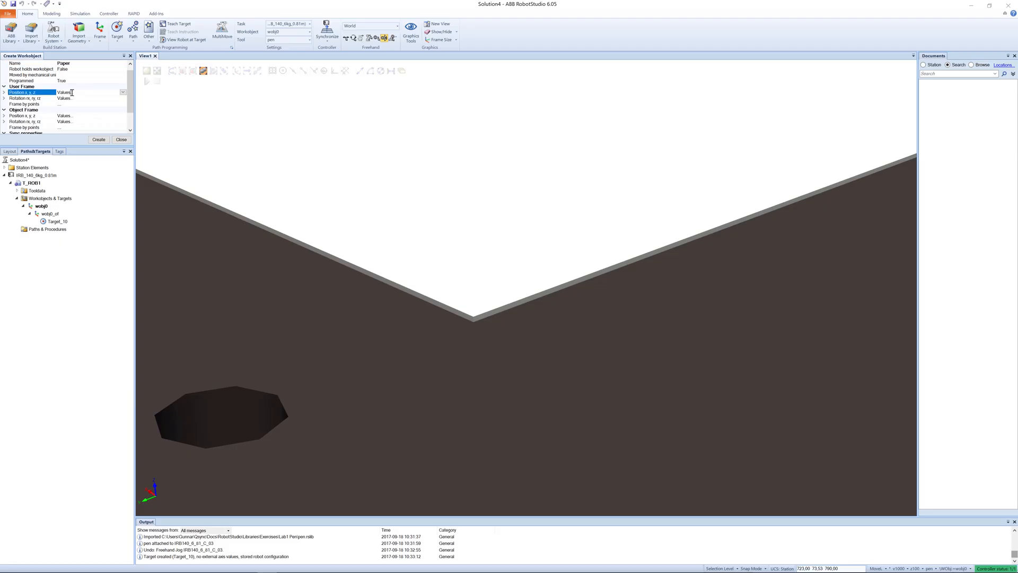
pyautogui.click(122, 93)
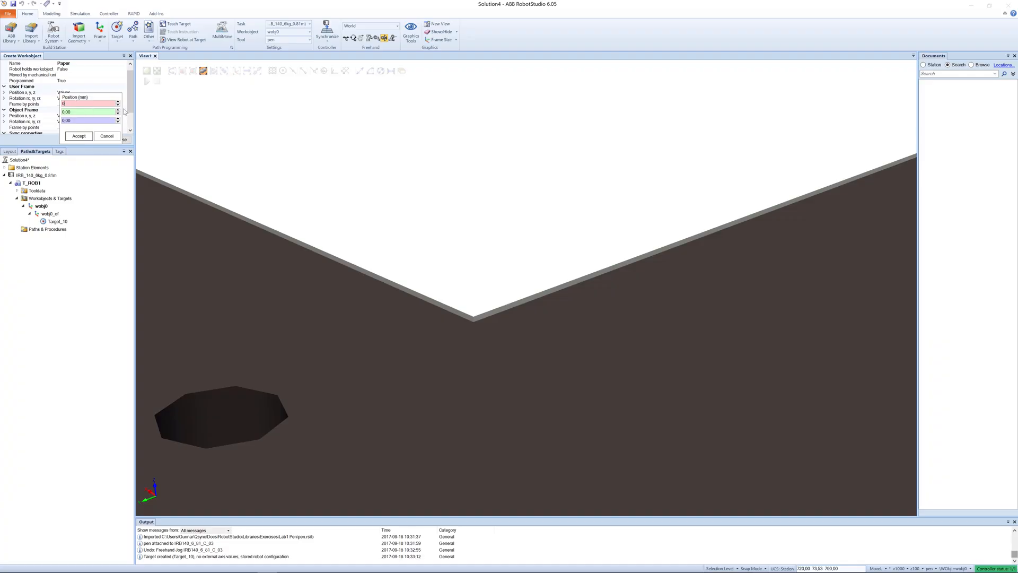
pyautogui.click(302, 72)
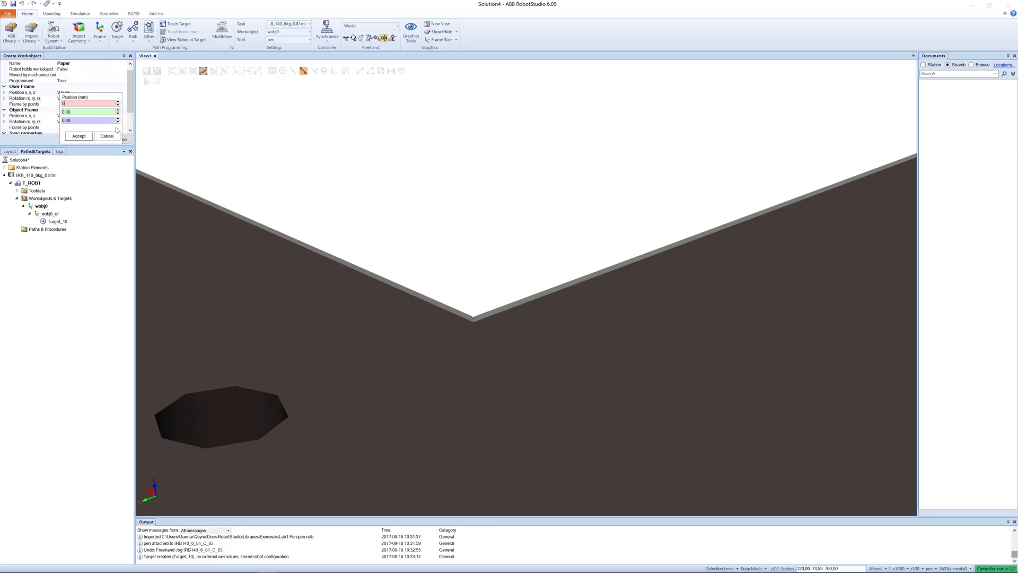
pyautogui.click(475, 320)
pyautogui.click(78, 136)
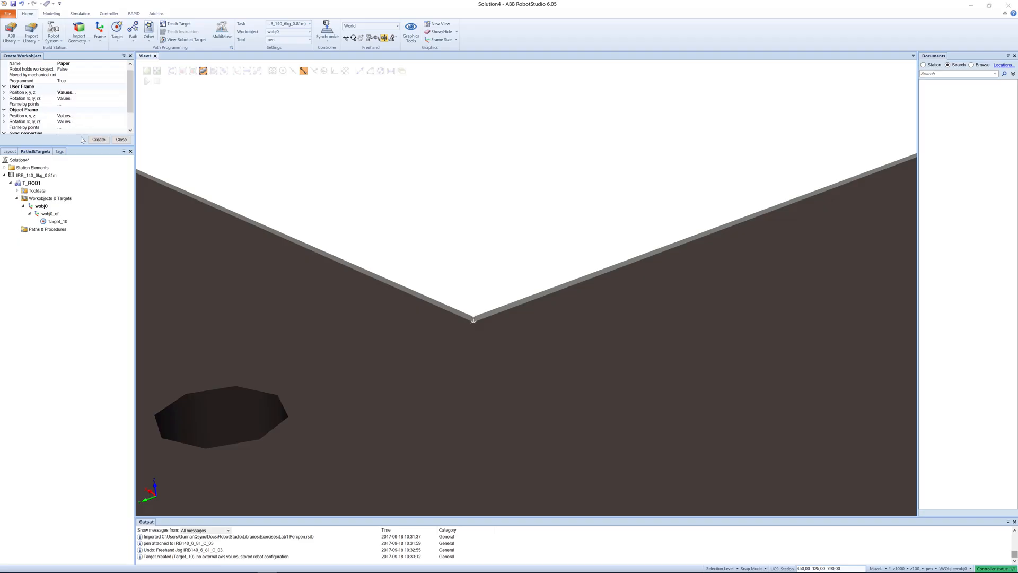
# Enter the rotation of the Paper work object's user frame and accept it
pyautogui.click(85, 98)
pyautogui.click(122, 99)
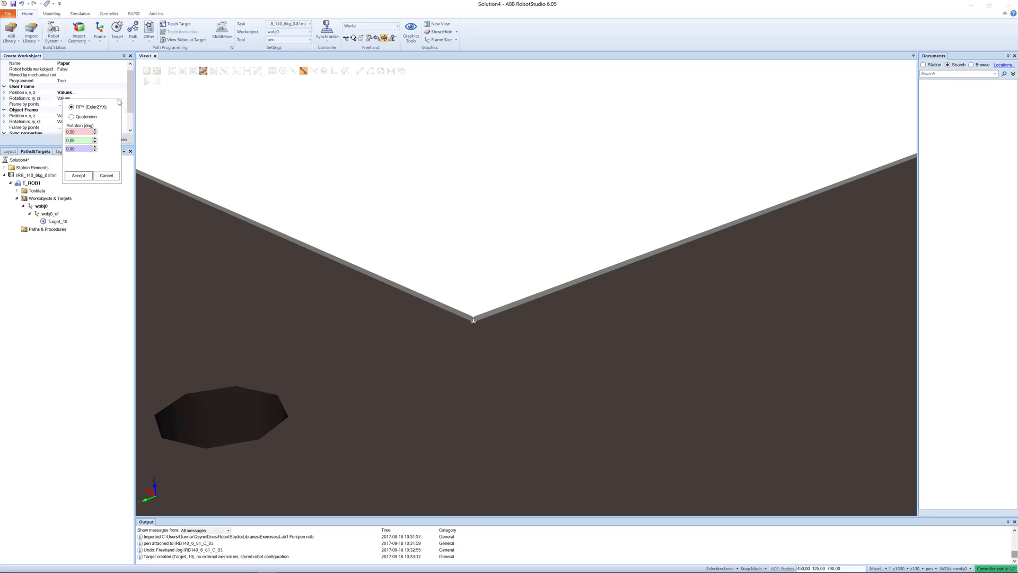
pyautogui.doubleClick(78, 133)
pyautogui.click(78, 174)
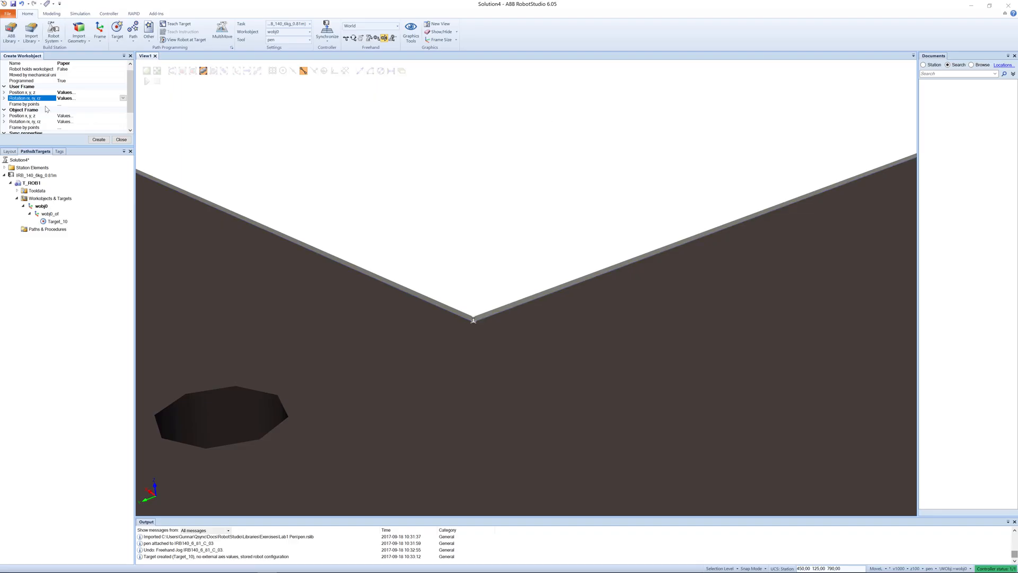
# Enter the position offset of the Paper work object's object frame and accept it
pyautogui.click(65, 116)
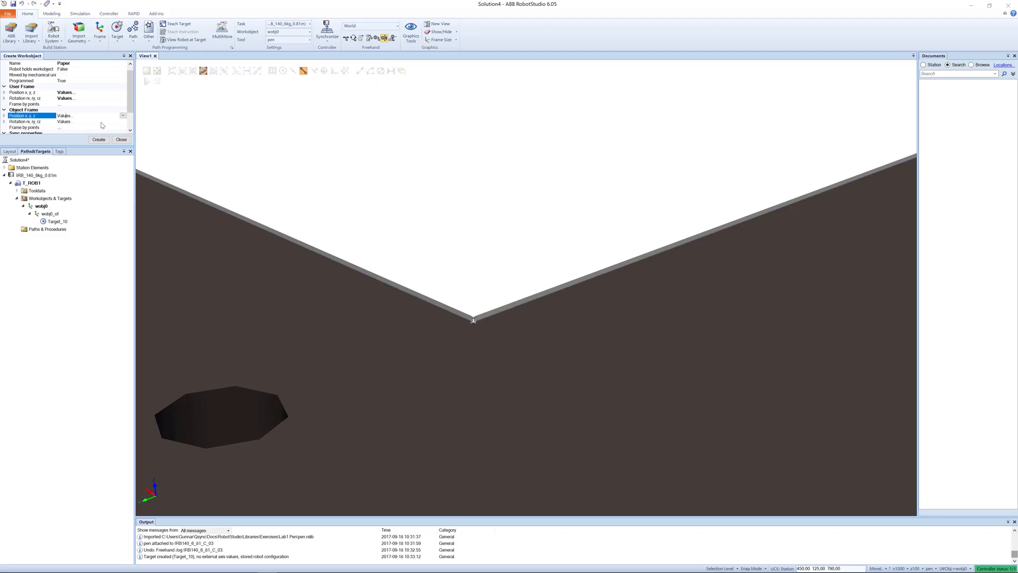
pyautogui.click(123, 116)
pyautogui.click(74, 125)
pyautogui.press('BackSpace')
pyautogui.press('BackSpace')
pyautogui.press('BackSpace')
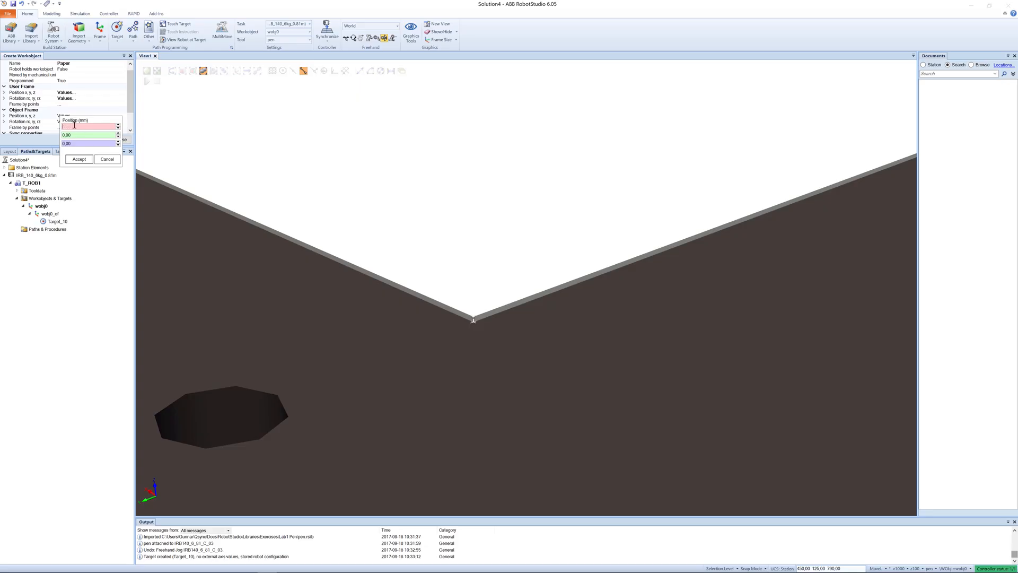
pyautogui.press('Tab')
pyautogui.click(79, 159)
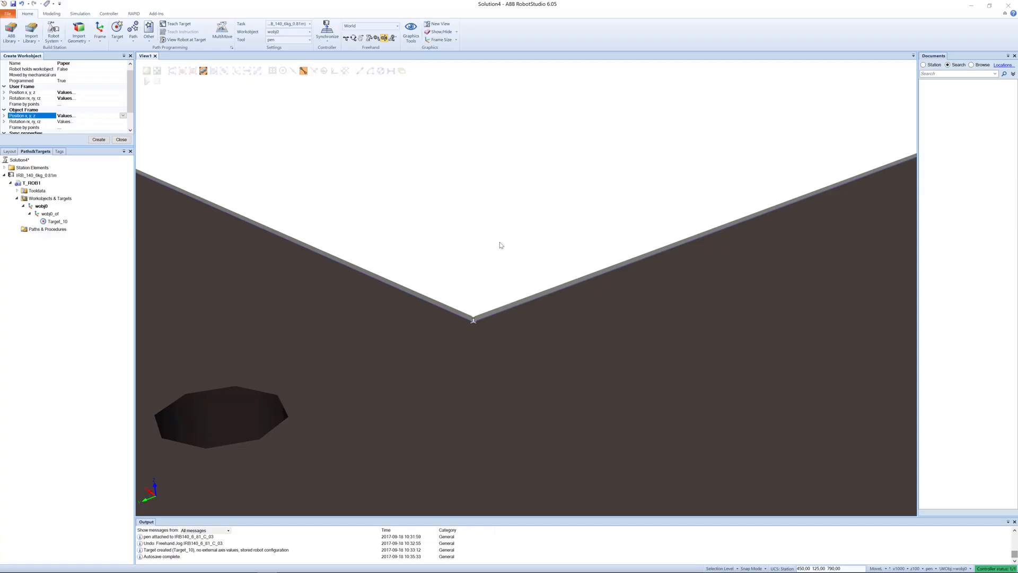
# Set the user frame's Z position to 118 mm and create the Paper work object
pyautogui.click(74, 93)
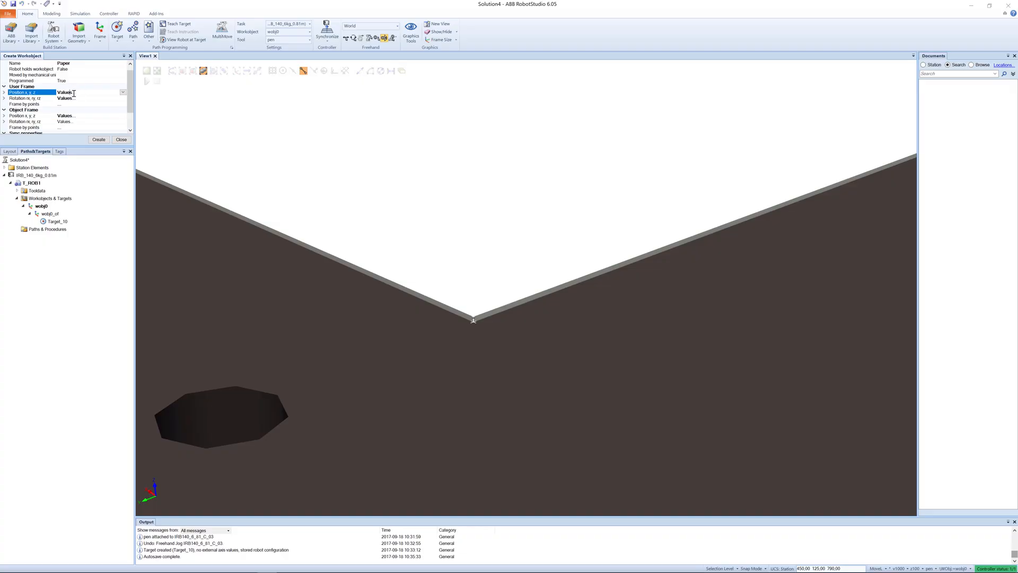
pyautogui.click(122, 93)
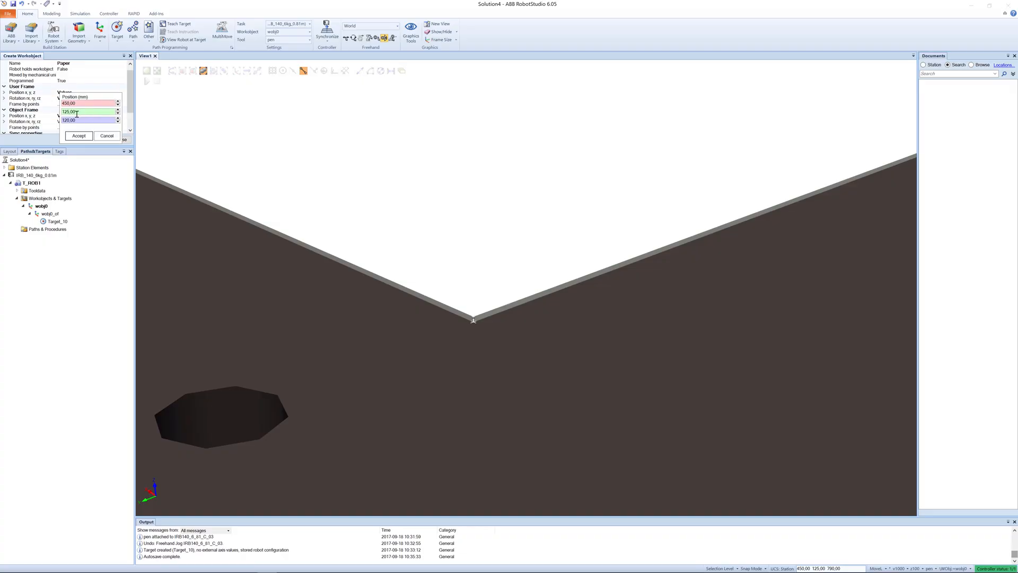
pyautogui.click(75, 121)
pyautogui.write('118')
pyautogui.click(78, 136)
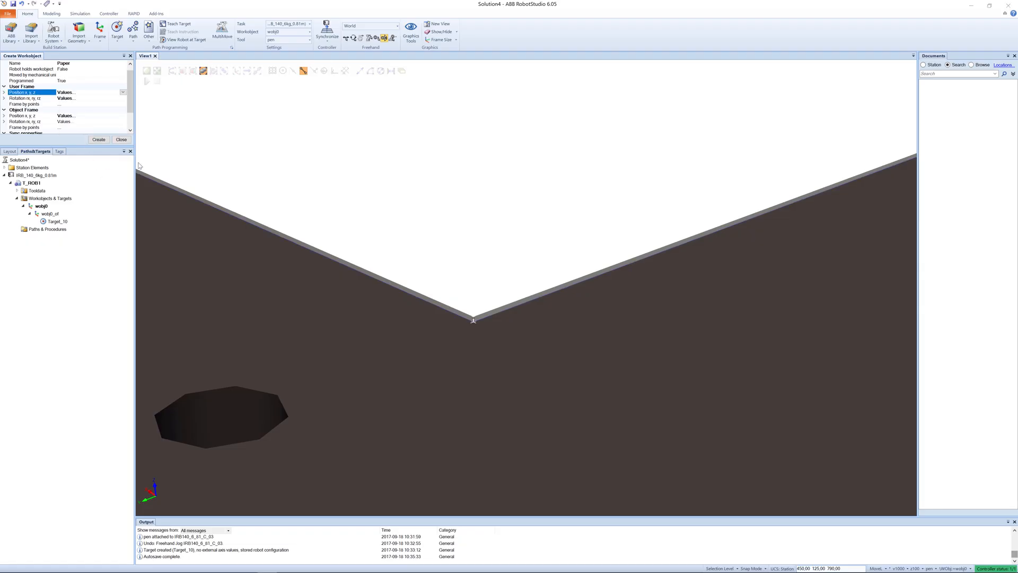
pyautogui.click(98, 139)
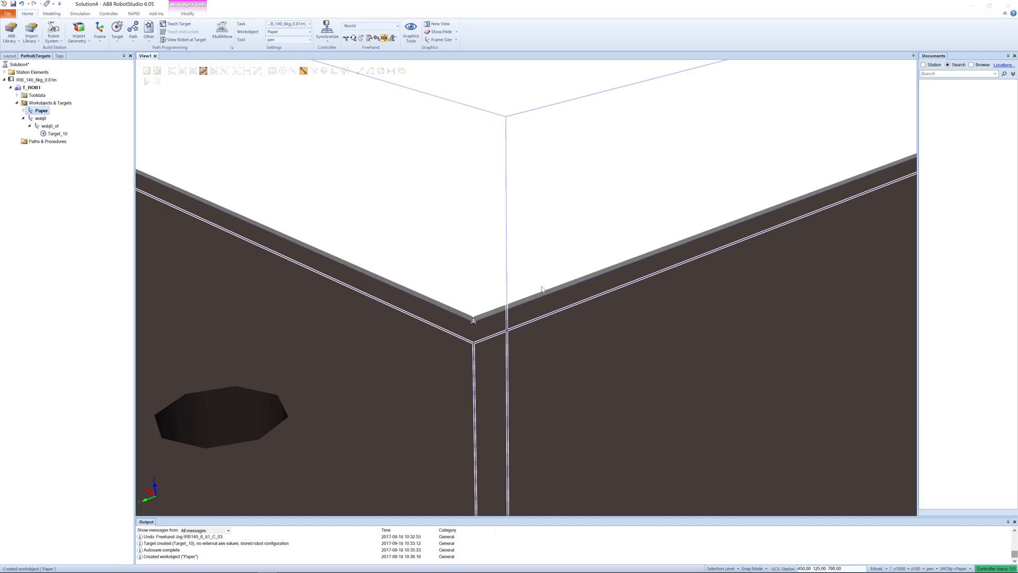
# Examine the Paper work object's frames at the paper corner and their placement relative to the table and robot
pyautogui.moveTo(573, 299)
pyautogui.keyDown('ctrl'); pyautogui.keyDown('shift'); pyautogui.mouseDown()
pyautogui.moveTo(584, 285)
pyautogui.moveTo(564, 297)
pyautogui.mouseUp(); pyautogui.keyUp('shift'); pyautogui.keyUp('ctrl')
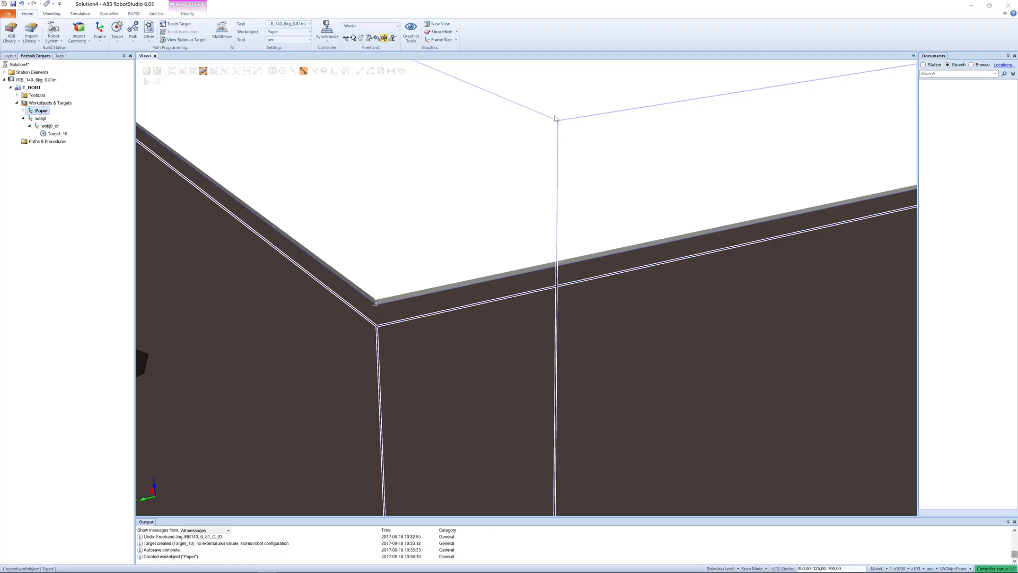
pyautogui.scroll(-3, 605, 196)
pyautogui.scroll(-8, 603, 195)
pyautogui.keyDown('ctrl'); pyautogui.keyDown('shift'); pyautogui.moveTo(604, 204); pyautogui.dragTo(589, 225); pyautogui.keyUp('shift'); pyautogui.keyUp('ctrl')
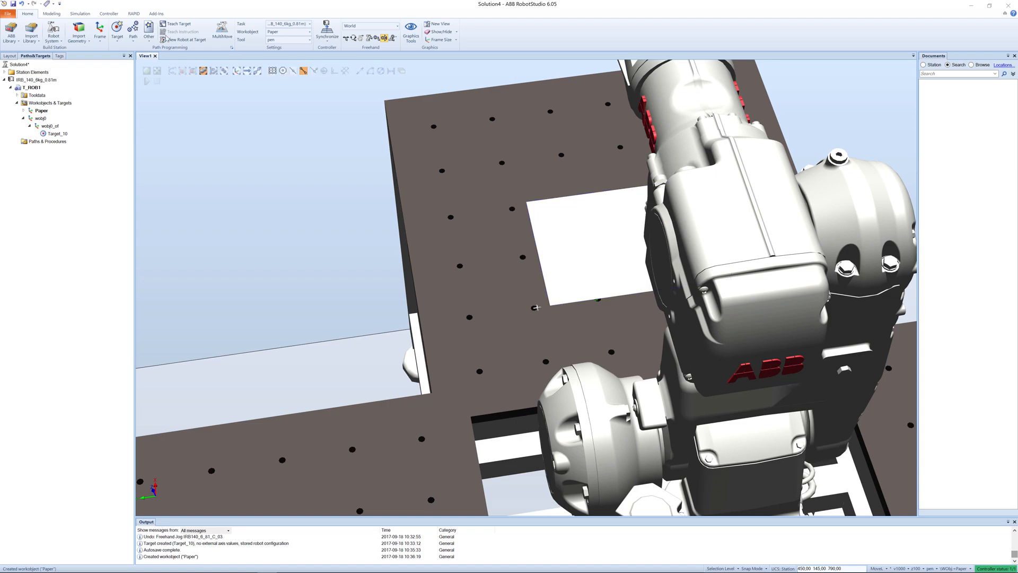
pyautogui.click(121, 46)
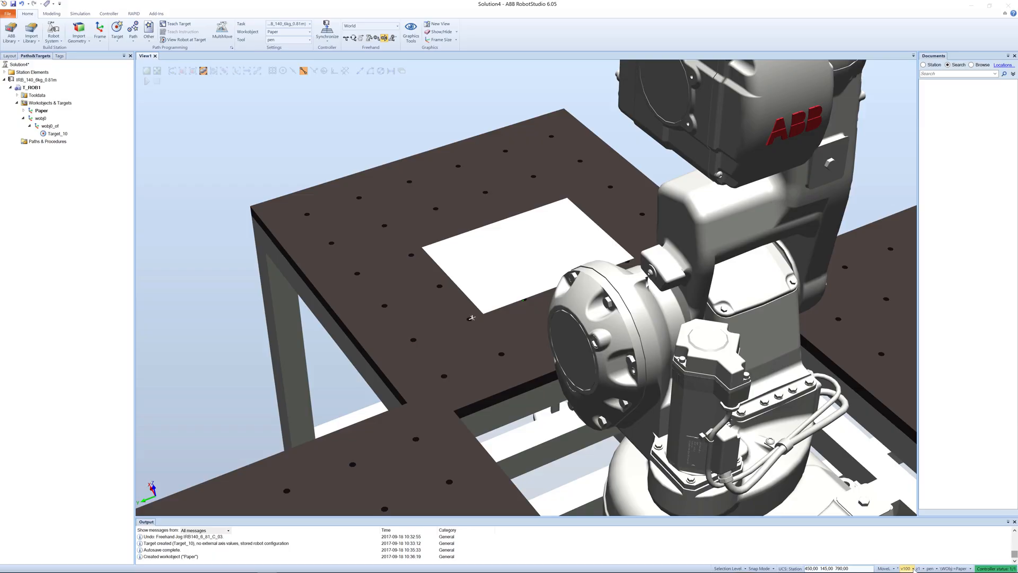
# Keep the default move speed at v100 and select zone z1 for new instructions
pyautogui.click(912, 568)
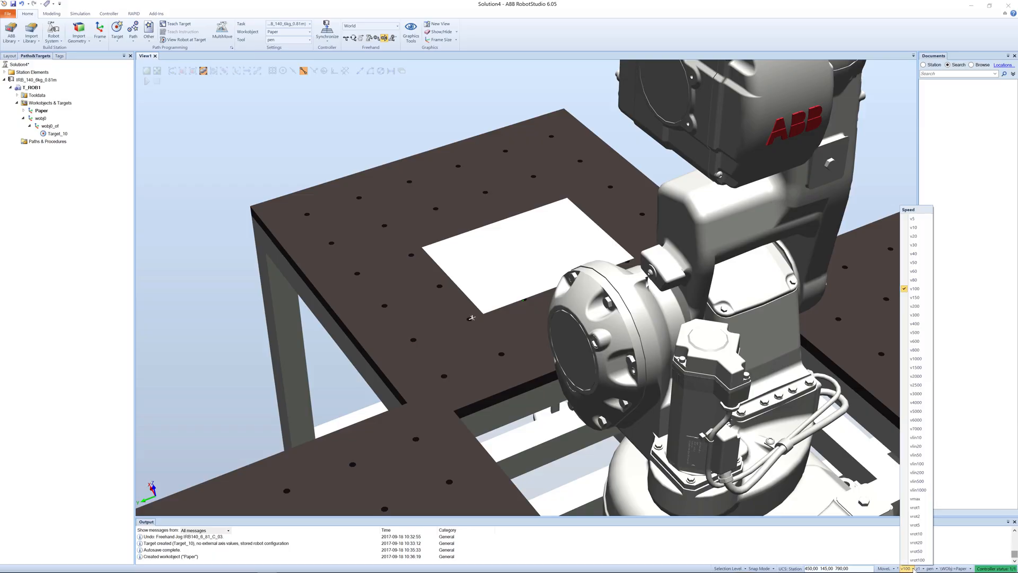
pyautogui.click(968, 392)
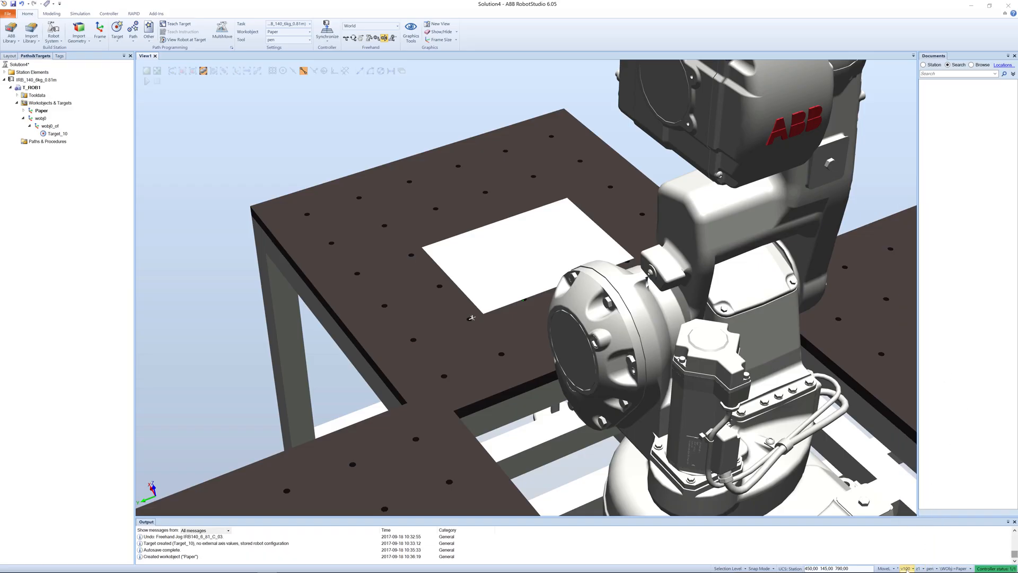
pyautogui.click(923, 569)
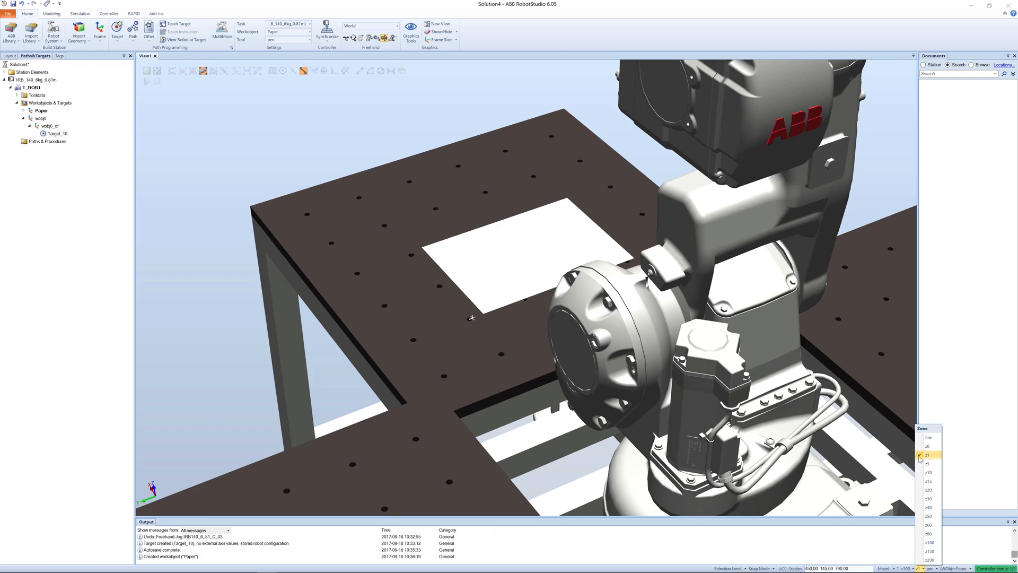
pyautogui.click(926, 455)
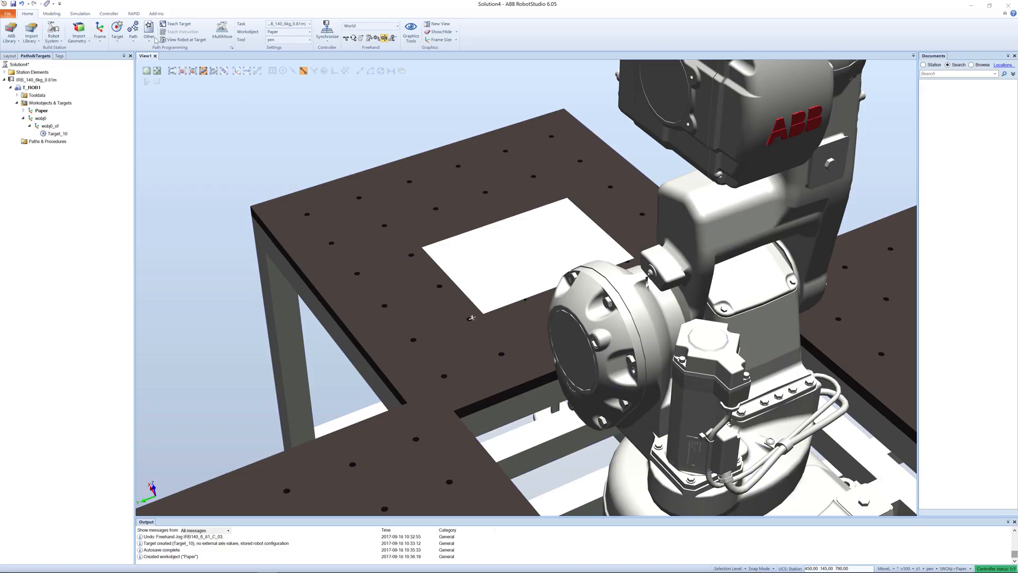
# Start creating targets referenced to the work object and name the first one H_10
pyautogui.click(118, 41)
pyautogui.click(143, 53)
pyautogui.click(32, 71)
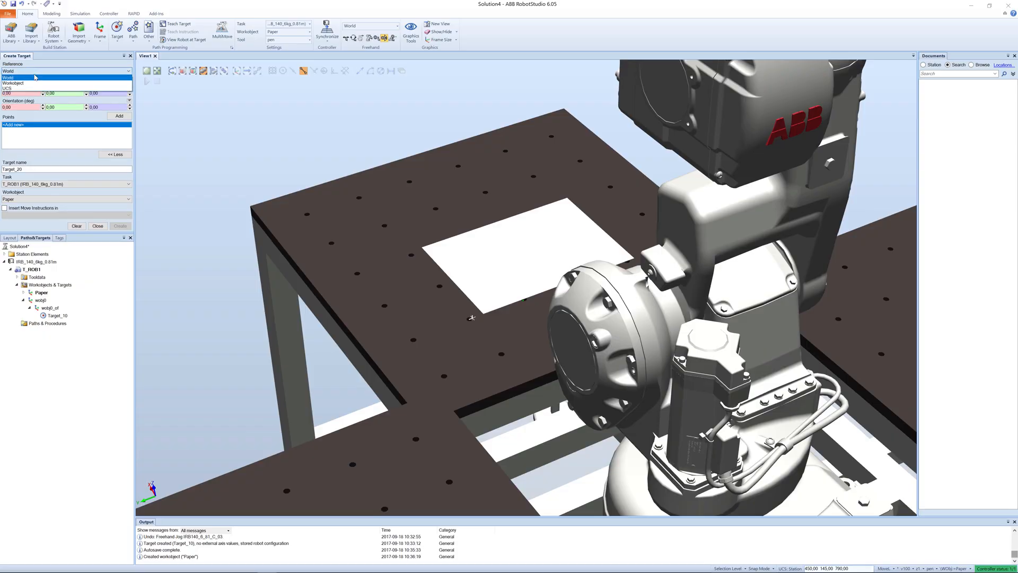
pyautogui.click(31, 83)
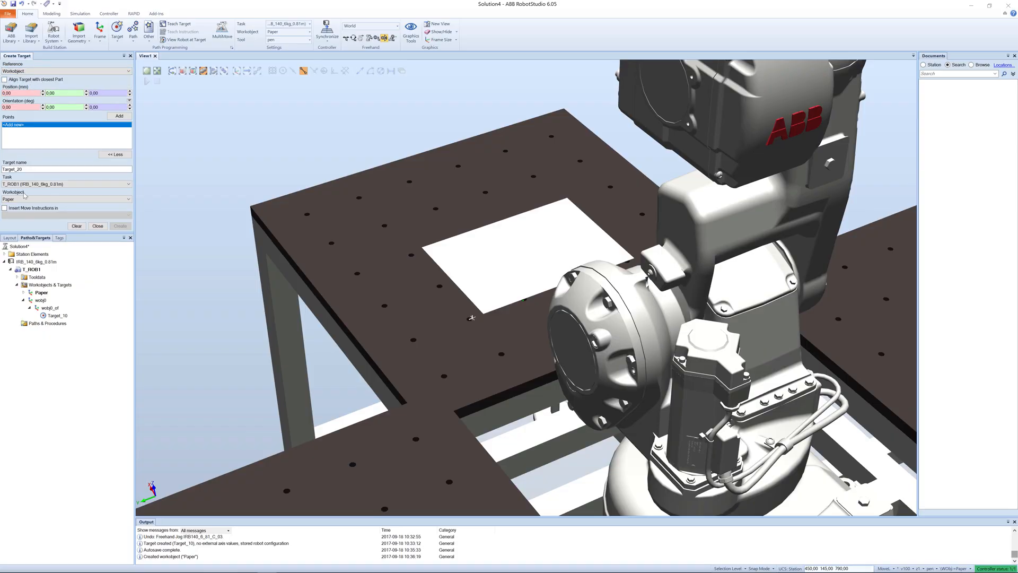
pyautogui.moveTo(29, 169); pyautogui.dragTo(2, 168)
pyautogui.write('H_10')
# Add three target points along the X axis at X 100, 0 and 50 mm, with Y and Z at 0
pyautogui.moveTo(14, 94); pyautogui.dragTo(1, 94)
pyautogui.click(119, 117)
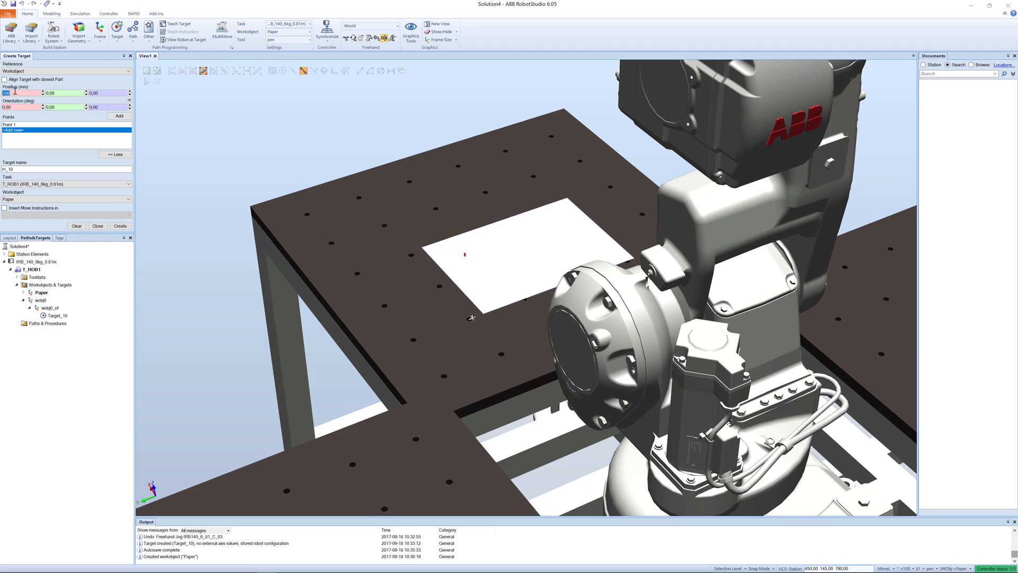
pyautogui.write('0')
pyautogui.click(117, 116)
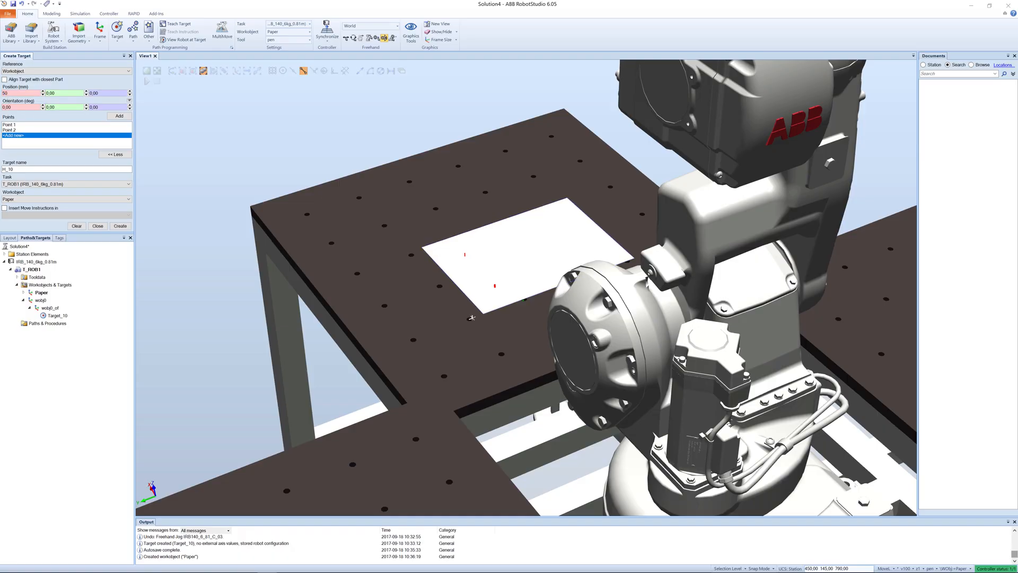
pyautogui.click(119, 116)
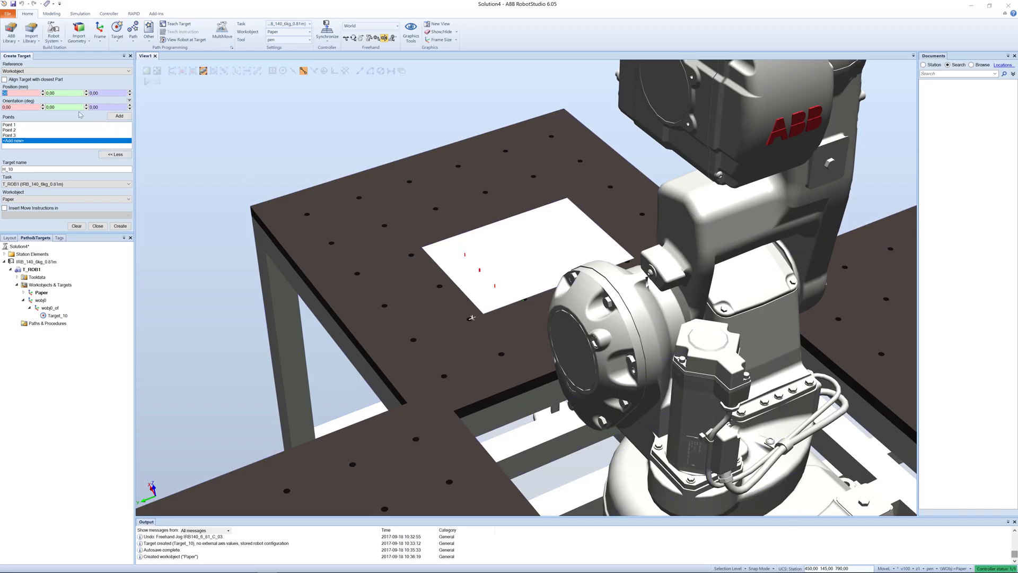
# Add target points at X 50, Y 50, Z 0 mm and at X 100, Y 50, Z 0 mm
pyautogui.press('Tab')
pyautogui.write('50')
pyautogui.click(119, 115)
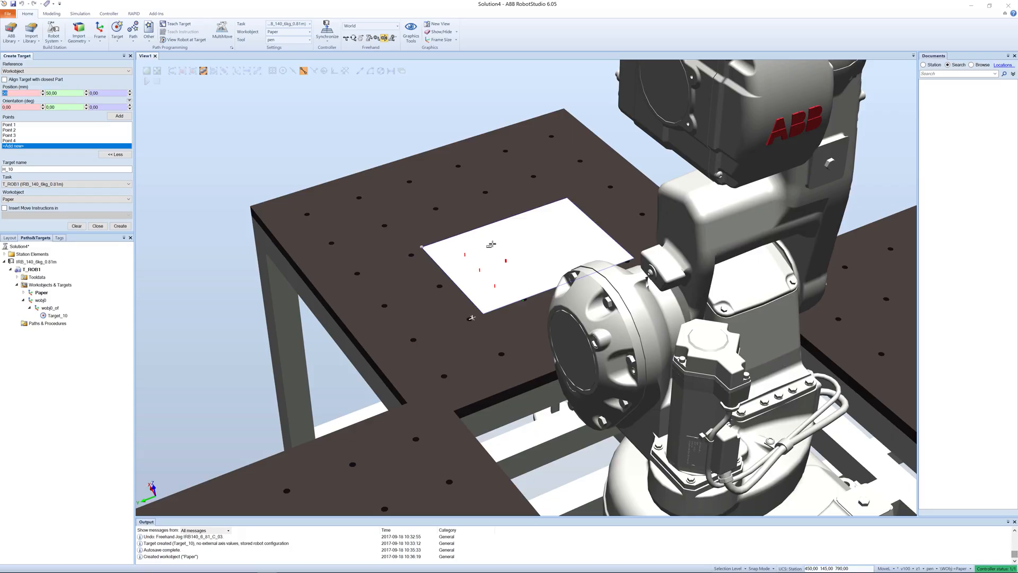
pyautogui.click(490, 245)
pyautogui.write('100')
pyautogui.moveTo(66, 93); pyautogui.dragTo(48, 94)
pyautogui.moveTo(102, 93); pyautogui.dragTo(87, 94)
pyautogui.write('0')
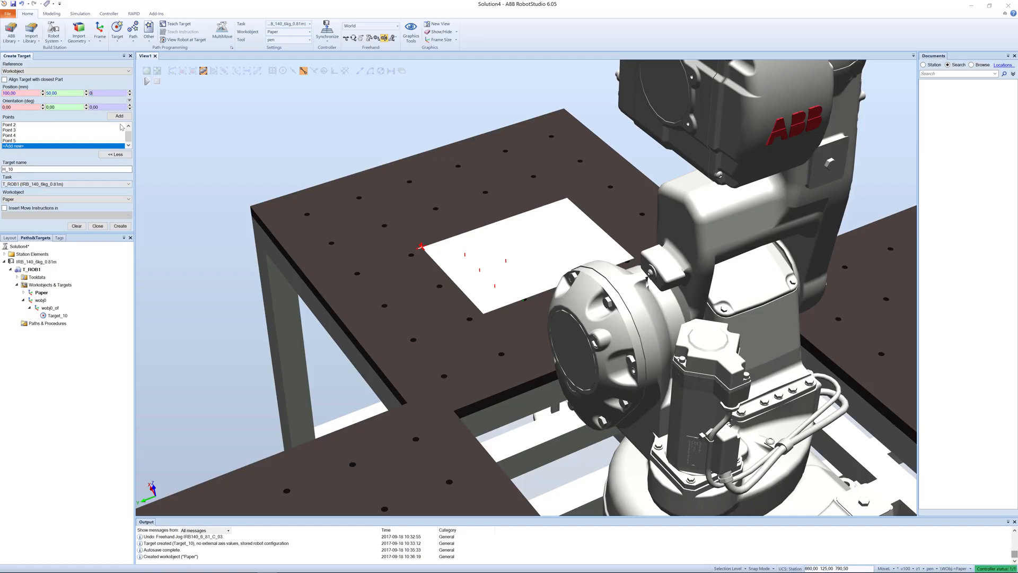
pyautogui.click(120, 116)
# Add a target point at X 0, Y 50, Z 0 mm and create all the listed targets in the Paper work object
pyautogui.click(120, 116)
pyautogui.write('0')
pyautogui.click(119, 116)
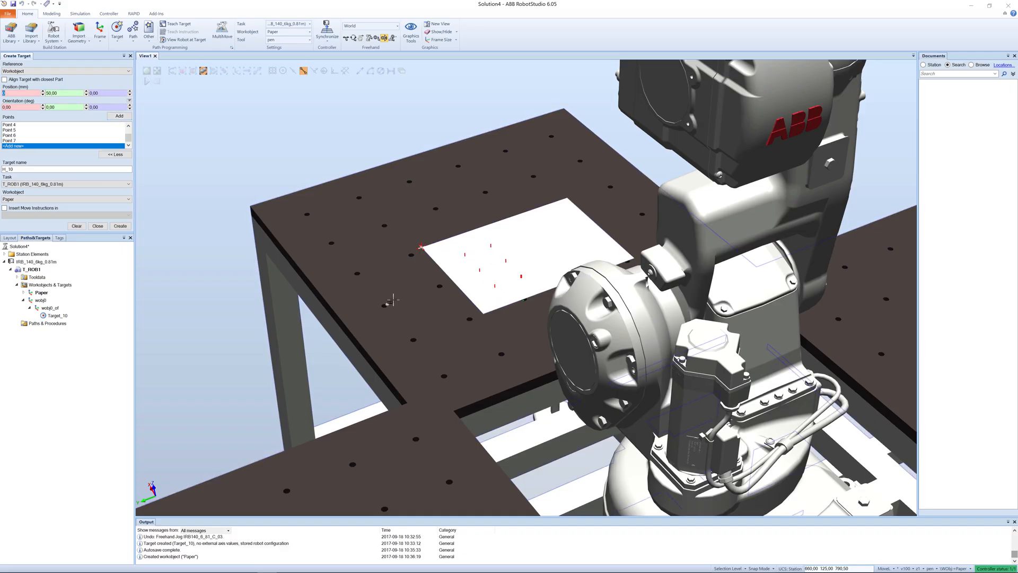
pyautogui.click(120, 226)
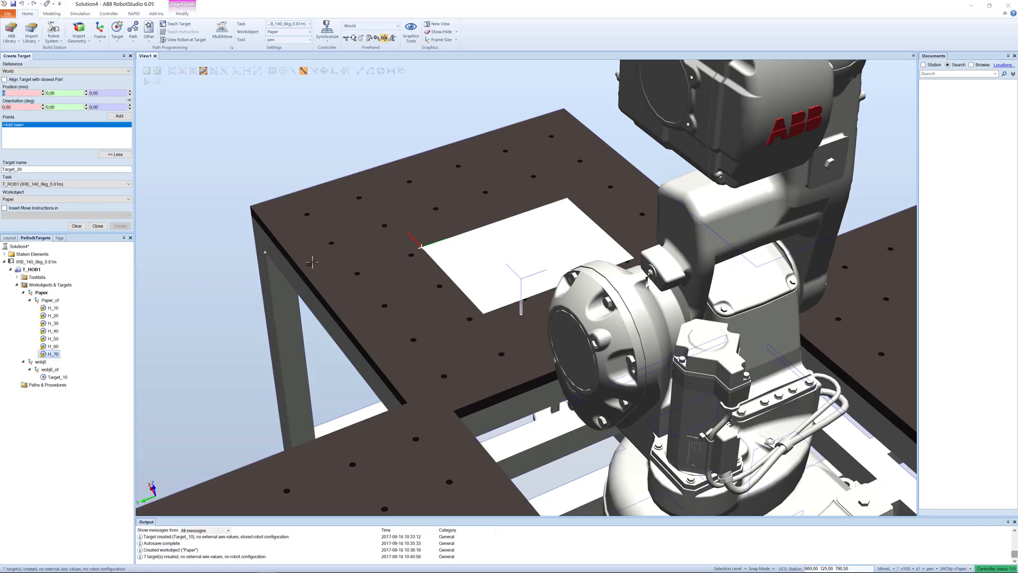
pyautogui.scroll(-3, 327, 244)
pyautogui.moveTo(323, 262)
pyautogui.keyDown('ctrl'); pyautogui.keyDown('shift'); pyautogui.mouseDown()
pyautogui.moveTo(338, 258)
pyautogui.moveTo(316, 274)
pyautogui.mouseUp(); pyautogui.keyUp('shift'); pyautogui.keyUp('ctrl')
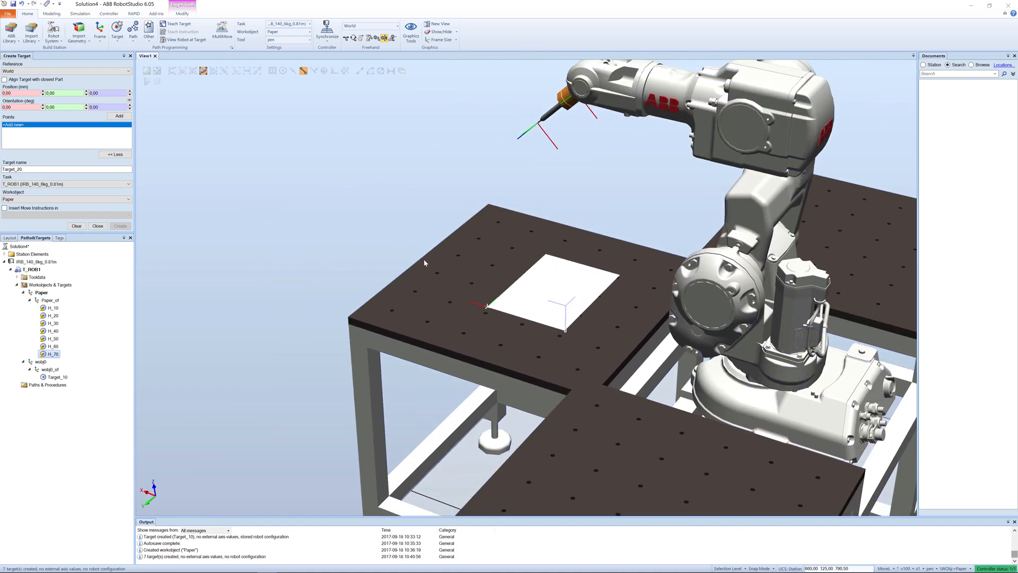
pyautogui.rightClick(526, 312)
pyautogui.click(540, 323)
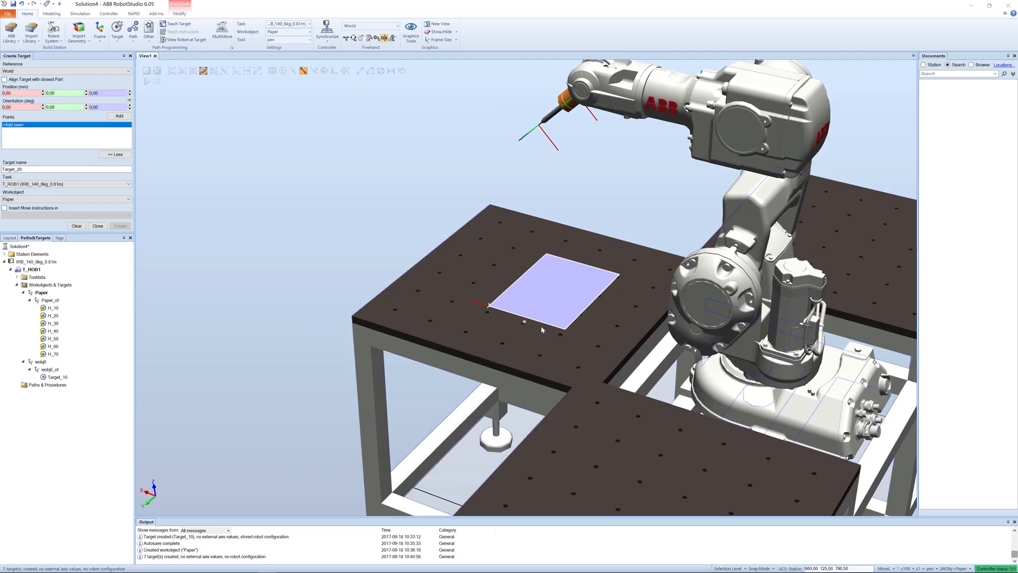
pyautogui.keyDown('ctrl'); pyautogui.keyDown('shift'); pyautogui.moveTo(481, 299); pyautogui.dragTo(502, 305); pyautogui.keyUp('shift'); pyautogui.keyUp('ctrl')
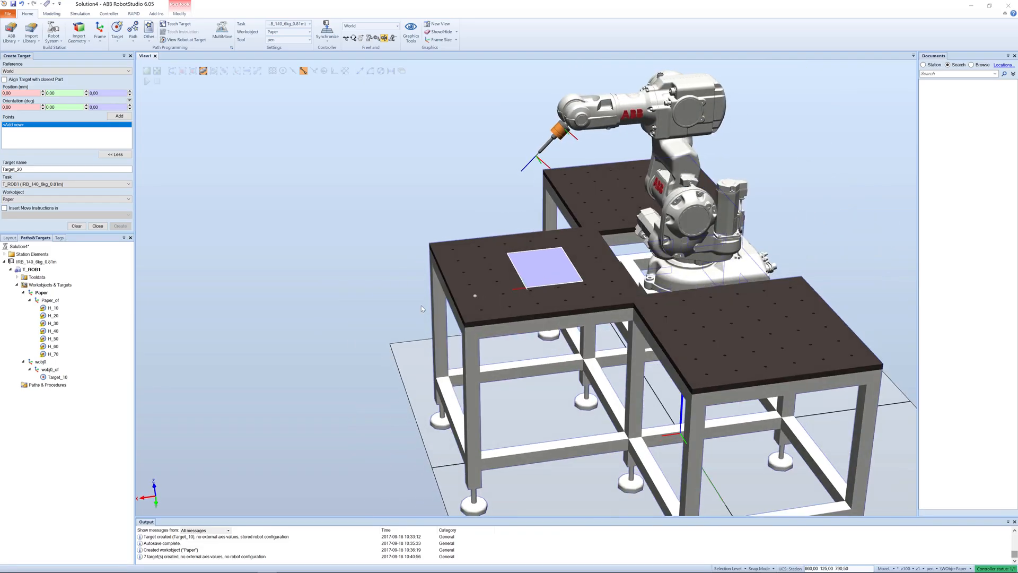
pyautogui.click(264, 323)
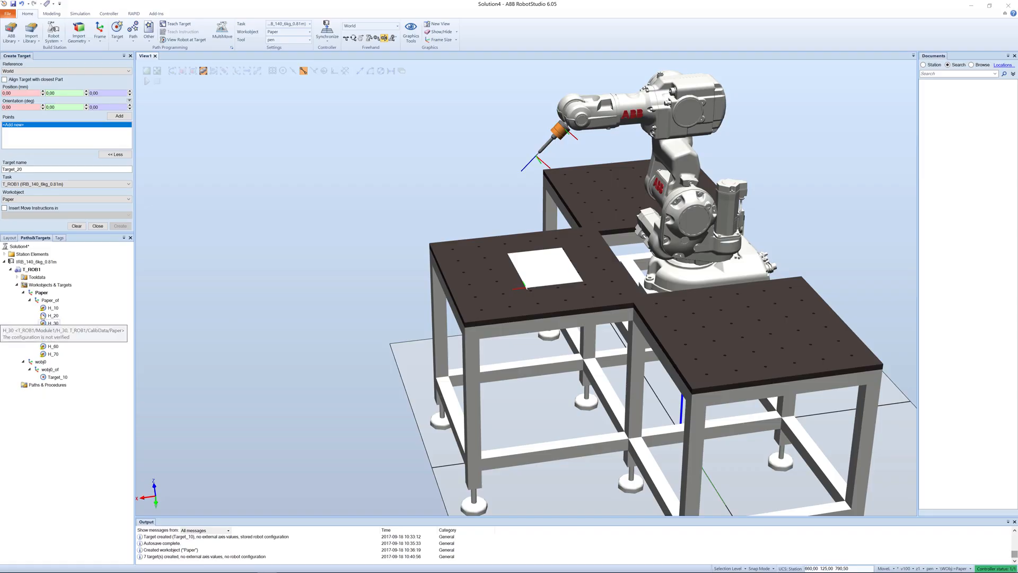
# Create a path named Path_H and add a move instruction to Target_10
pyautogui.rightClick(26, 385)
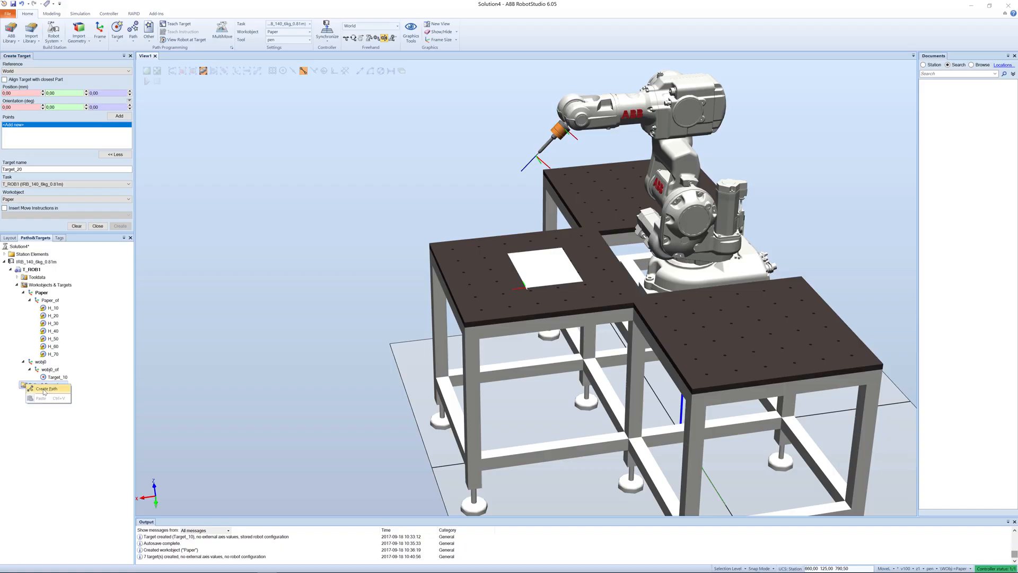
pyautogui.click(43, 389)
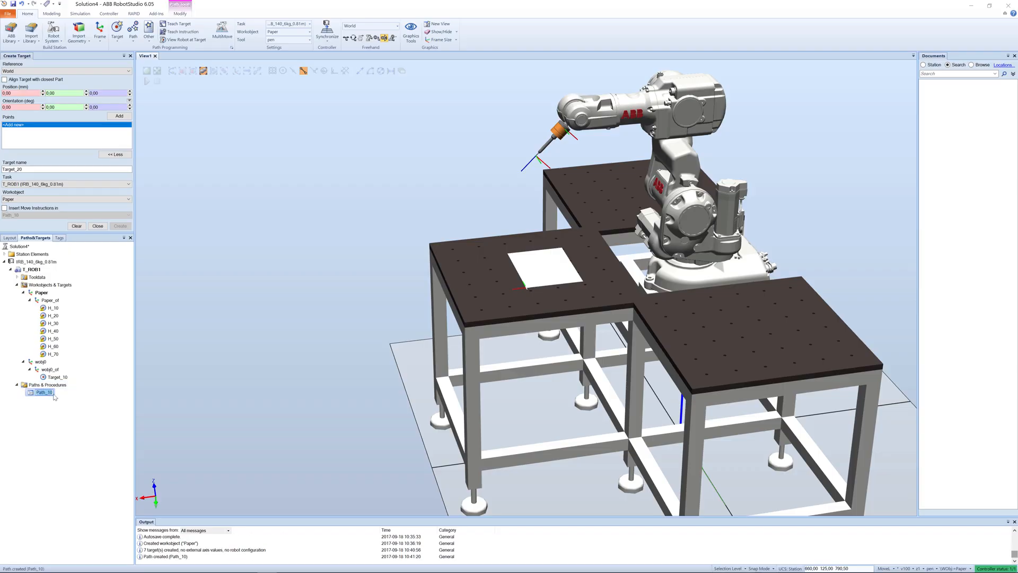
pyautogui.write('Path_H')
pyautogui.press('Return')
pyautogui.click(44, 377)
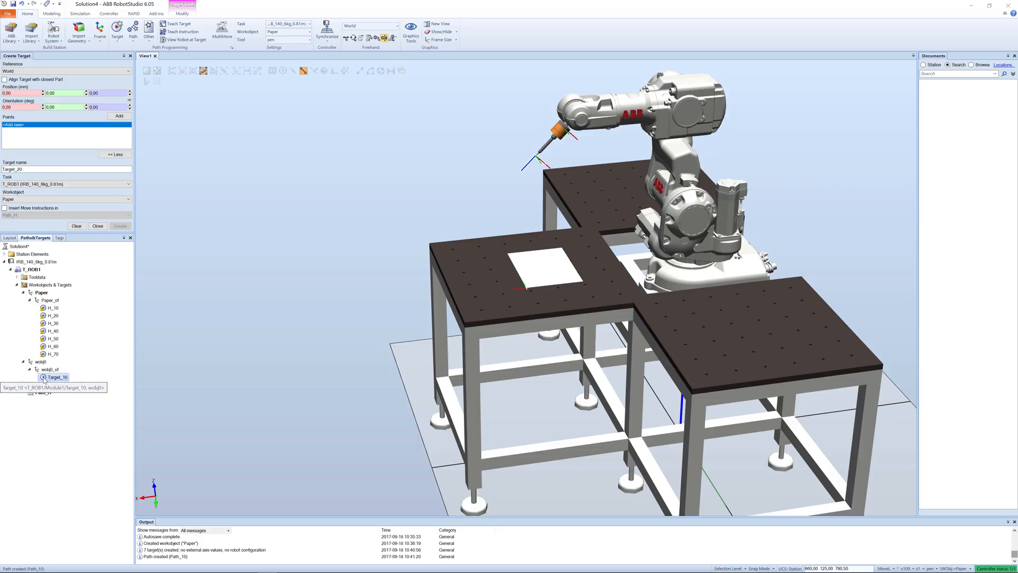
pyautogui.moveTo(45, 381); pyautogui.dragTo(40, 398)
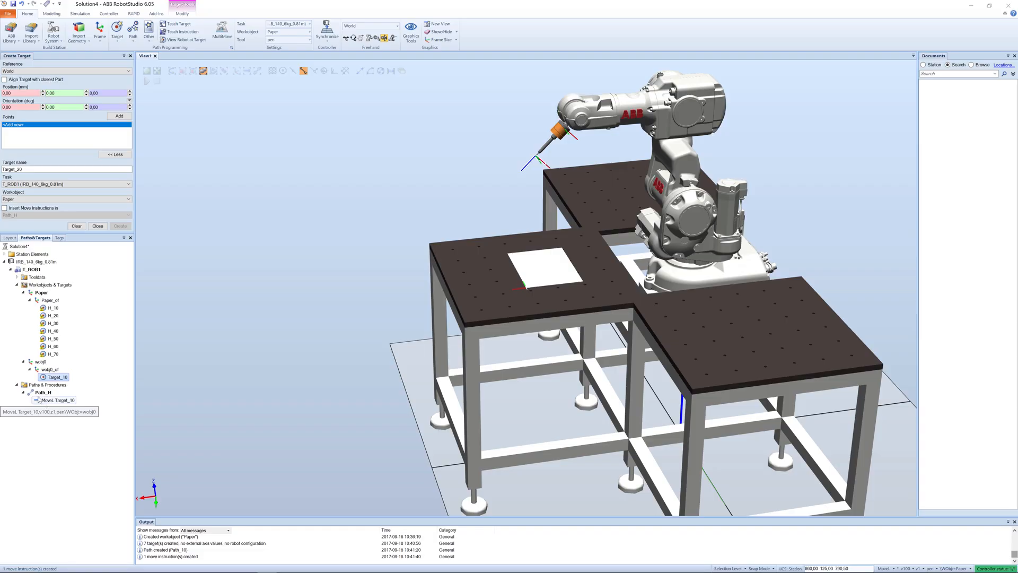
# Delete the stray target H_50 at the paper corner
pyautogui.click(53, 308)
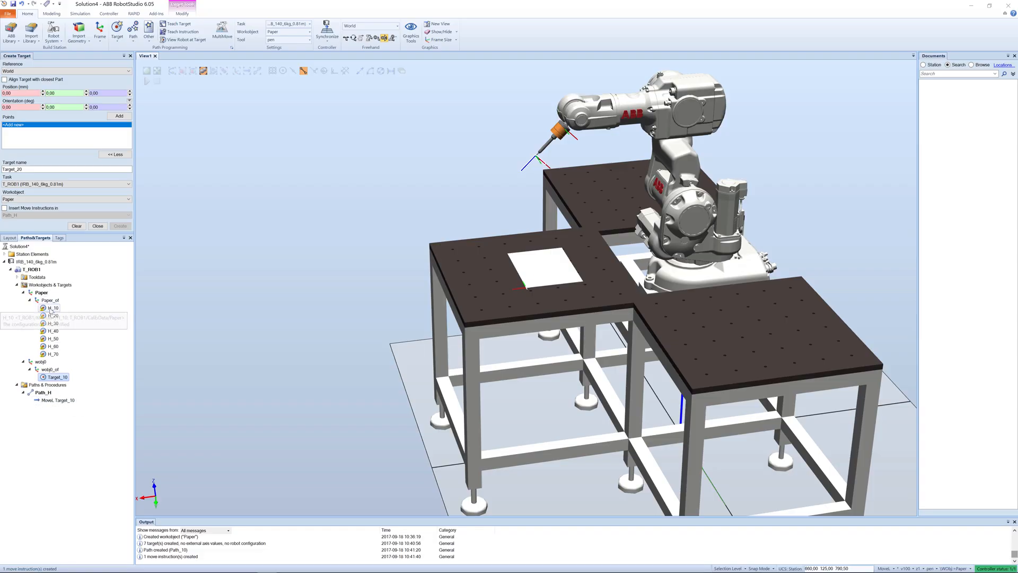
pyautogui.click(49, 338)
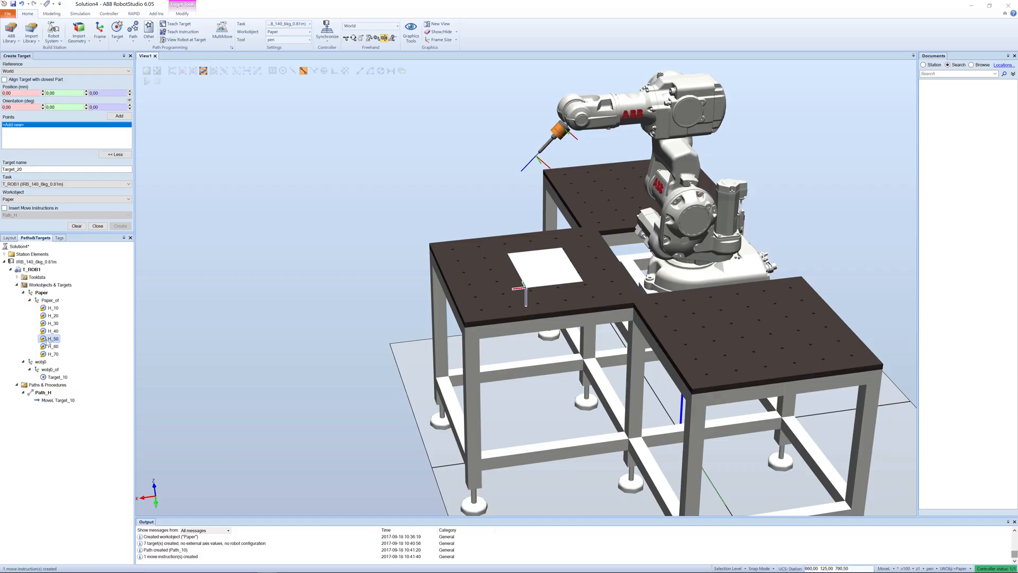
pyautogui.press('Delete')
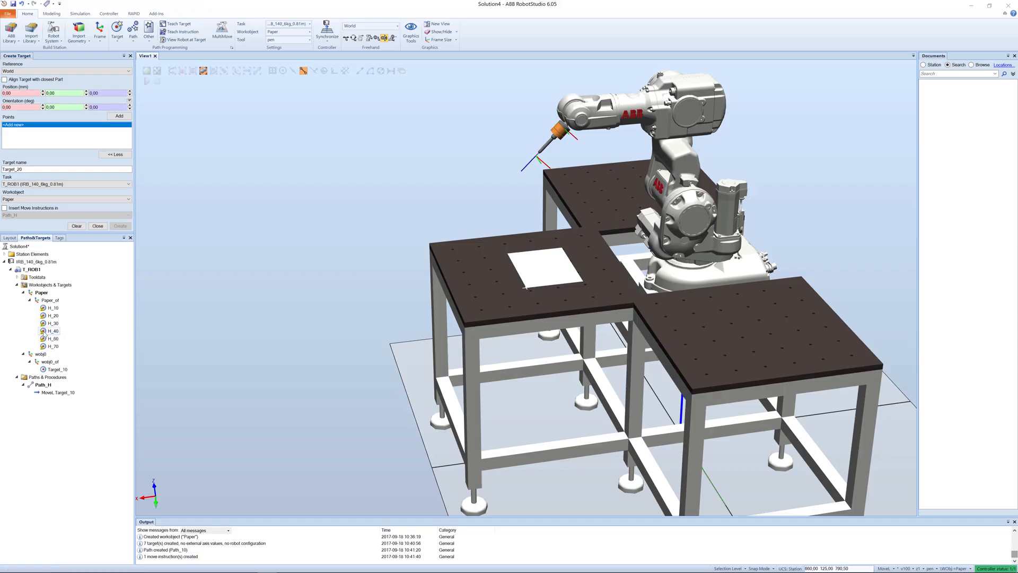
# Rename target H_60 to H_50 and target H_70 to H_60
pyautogui.click(54, 339)
pyautogui.click(55, 339)
pyautogui.write('H_50')
pyautogui.press('Return')
pyautogui.click(54, 346)
pyautogui.click(56, 347)
pyautogui.click(57, 347)
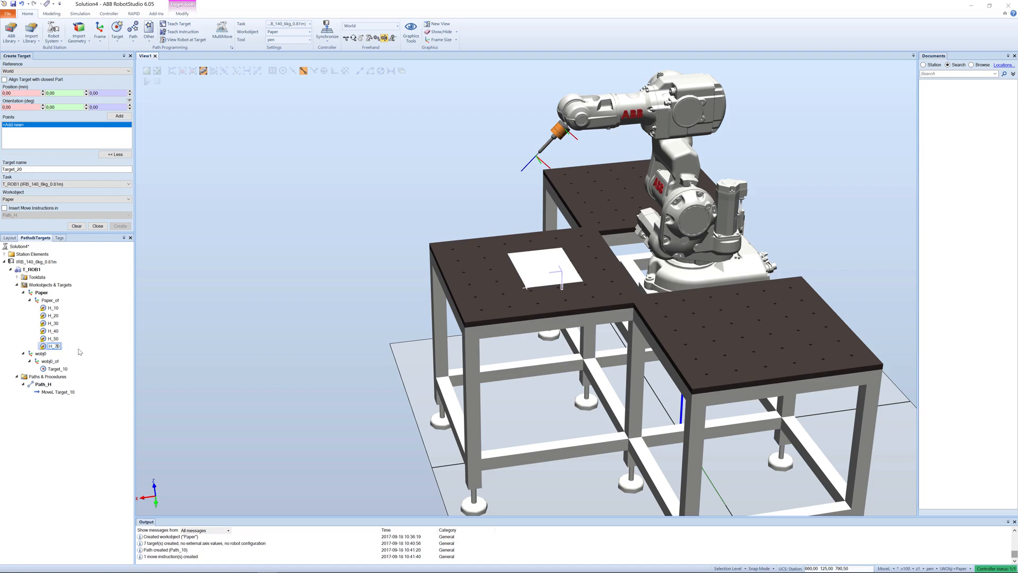
pyautogui.press('Return')
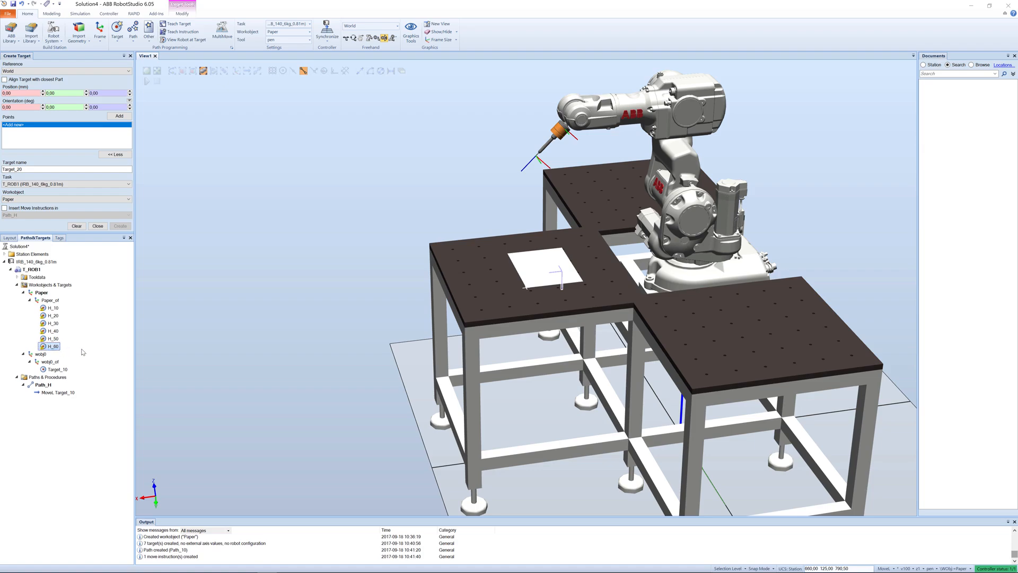
# Add move instructions for targets H_10 through H_60 to Path_H after the Target_10 move
pyautogui.click(47, 308)
pyautogui.keyDown('shift'); pyautogui.click(47, 346); pyautogui.keyUp('shift')
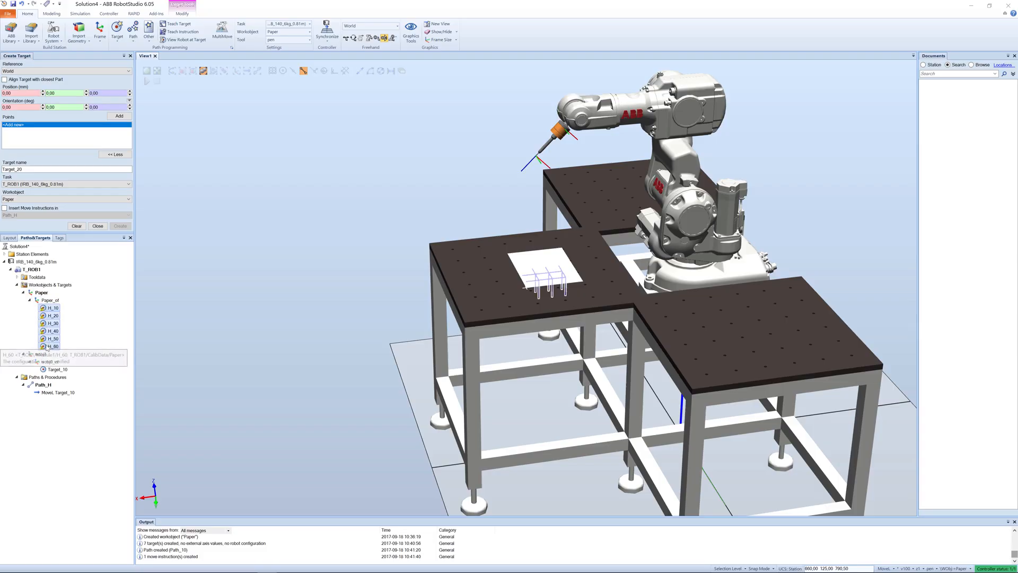
pyautogui.moveTo(47, 308); pyautogui.dragTo(51, 397)
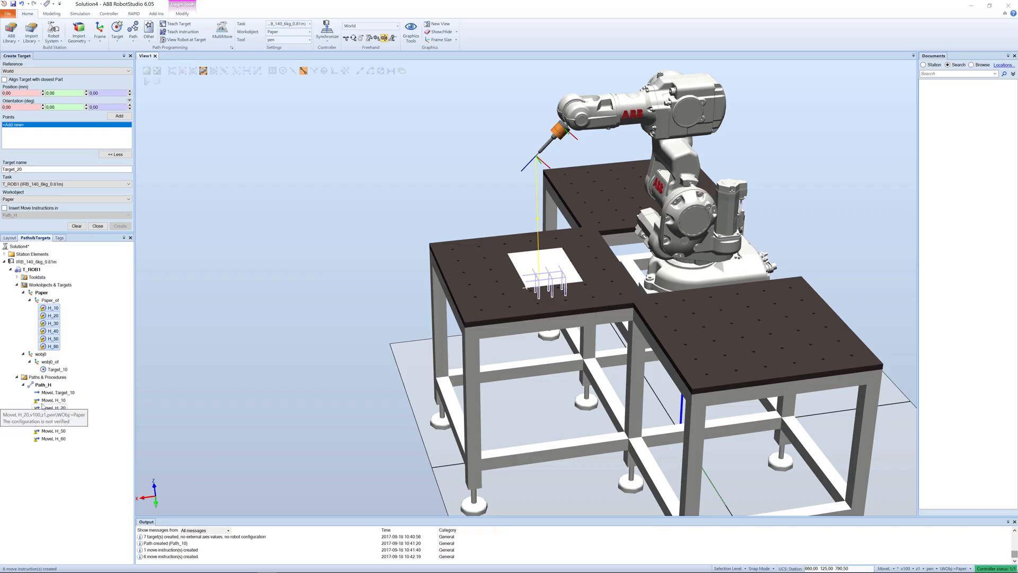
pyautogui.click(57, 392)
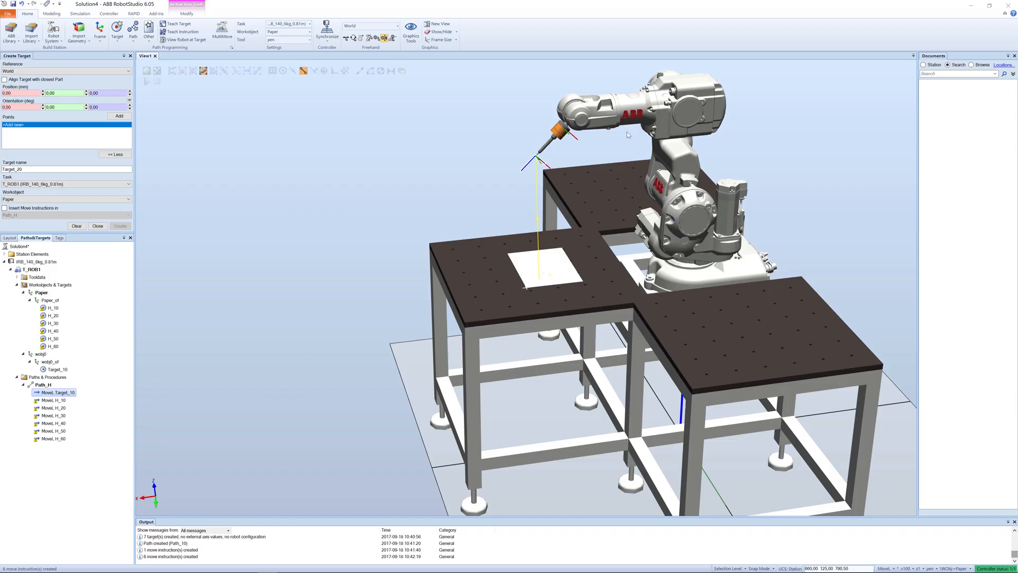
pyautogui.click(40, 401)
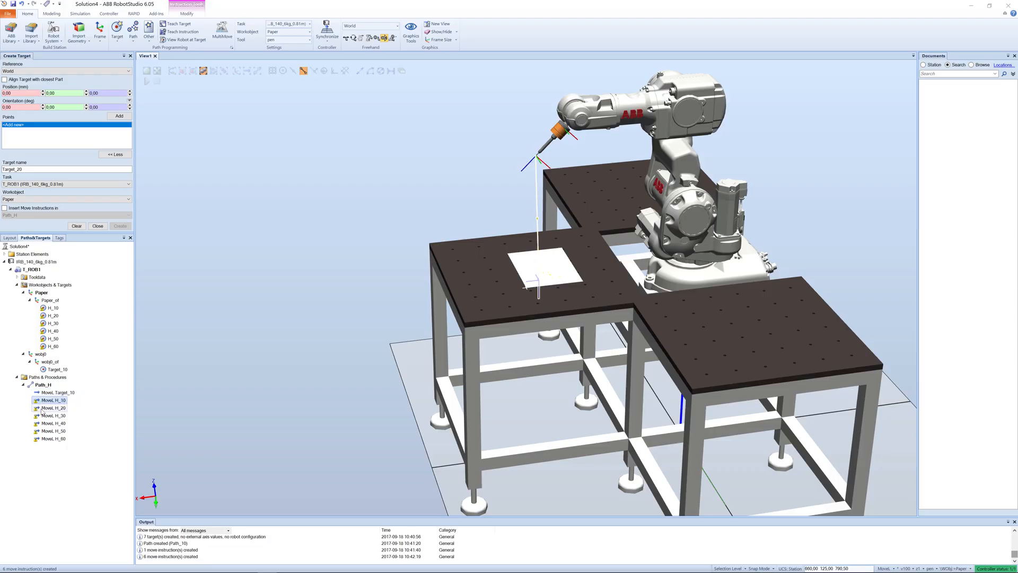
# Apply Auto Configuration to Path_H
pyautogui.click(40, 387)
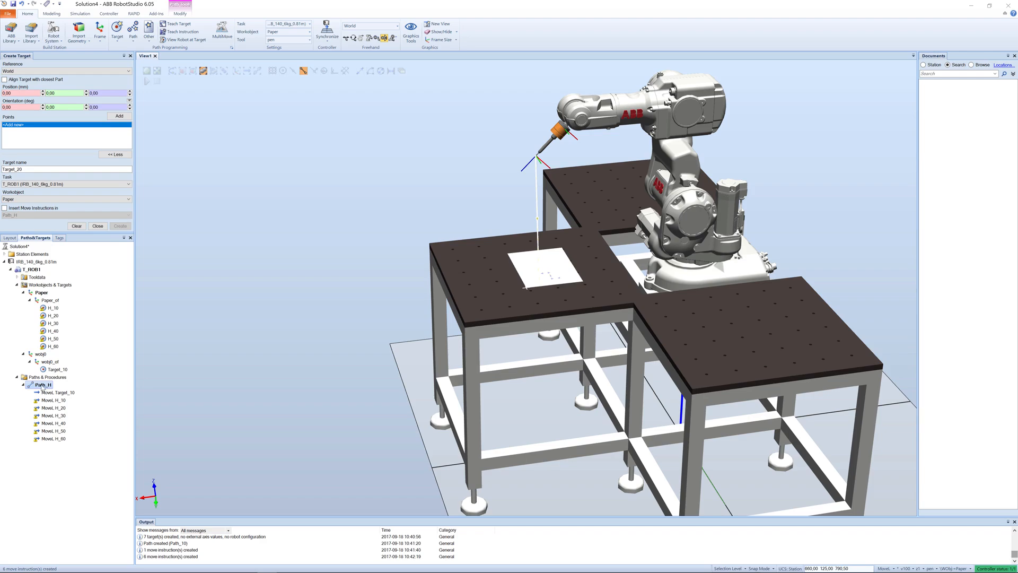
pyautogui.rightClick(42, 388)
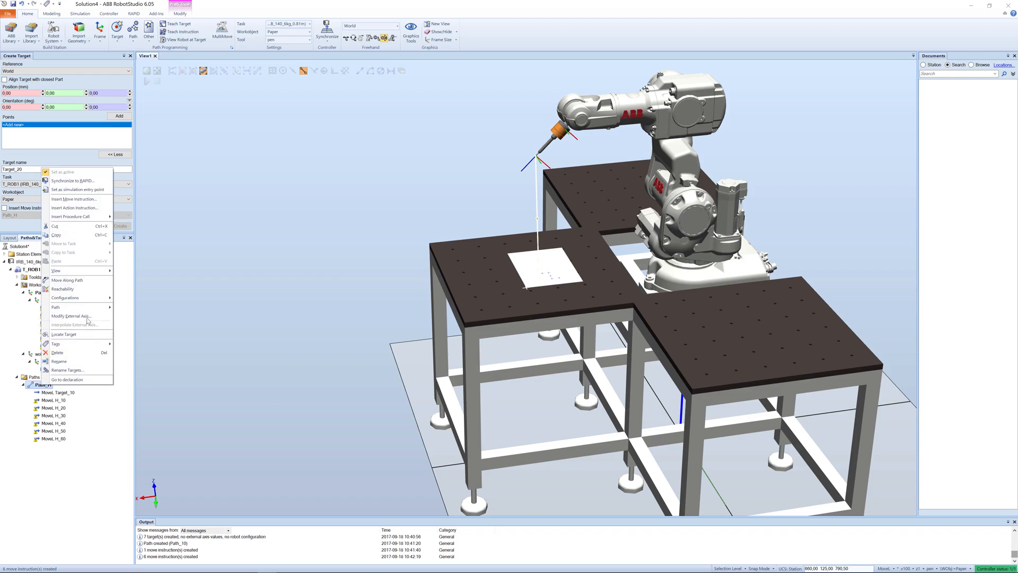
pyautogui.moveTo(83, 300)
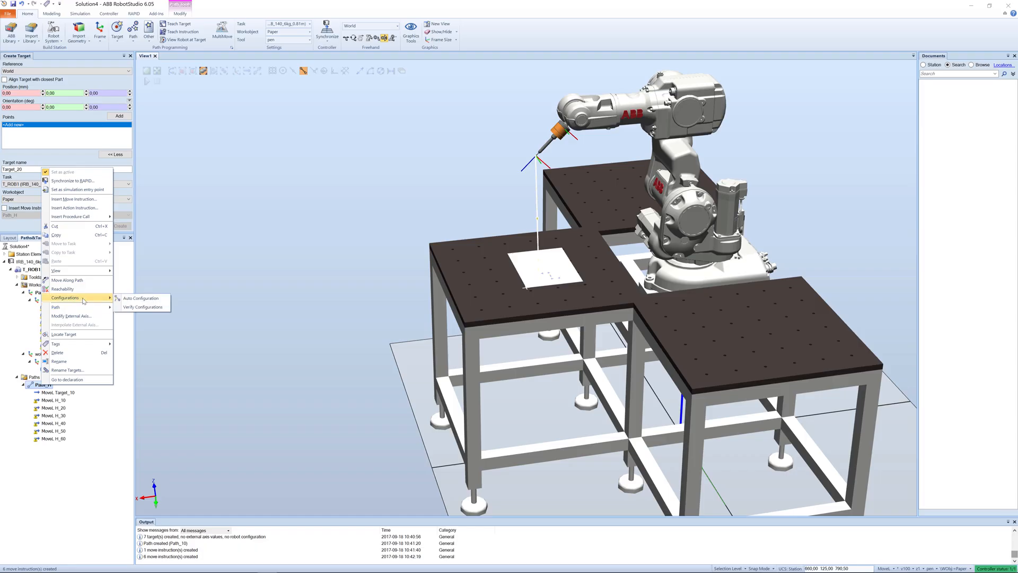
pyautogui.click(147, 300)
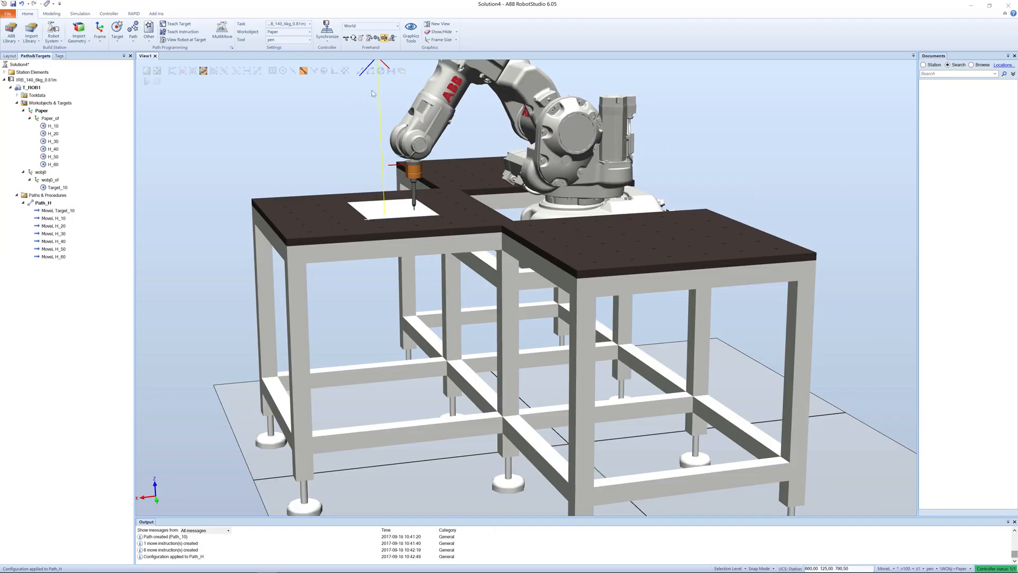
# Synchronize the station to RAPID, including Path_H in Module1, the pen tool data and the Paper work object
pyautogui.click(329, 41)
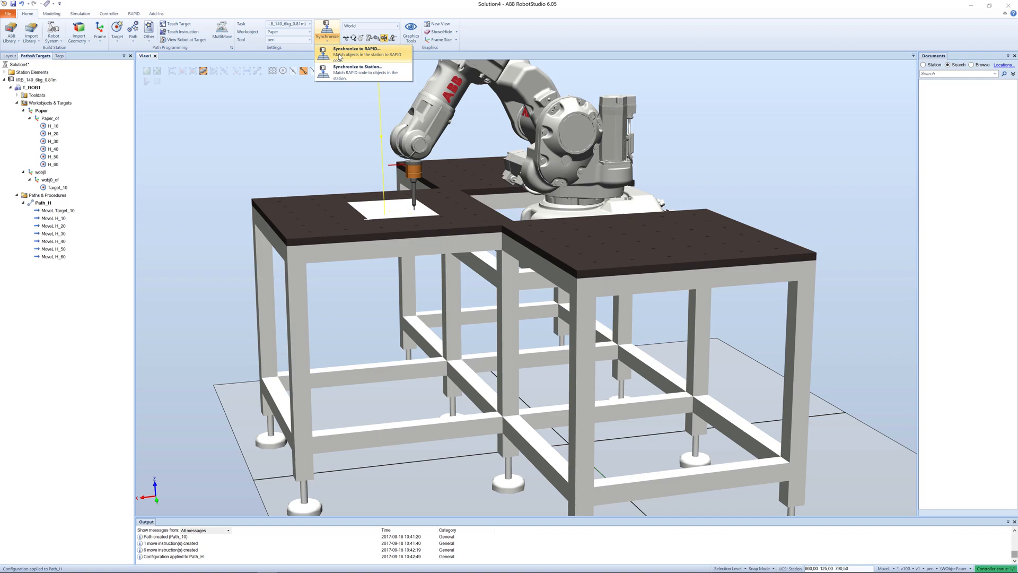
pyautogui.click(339, 55)
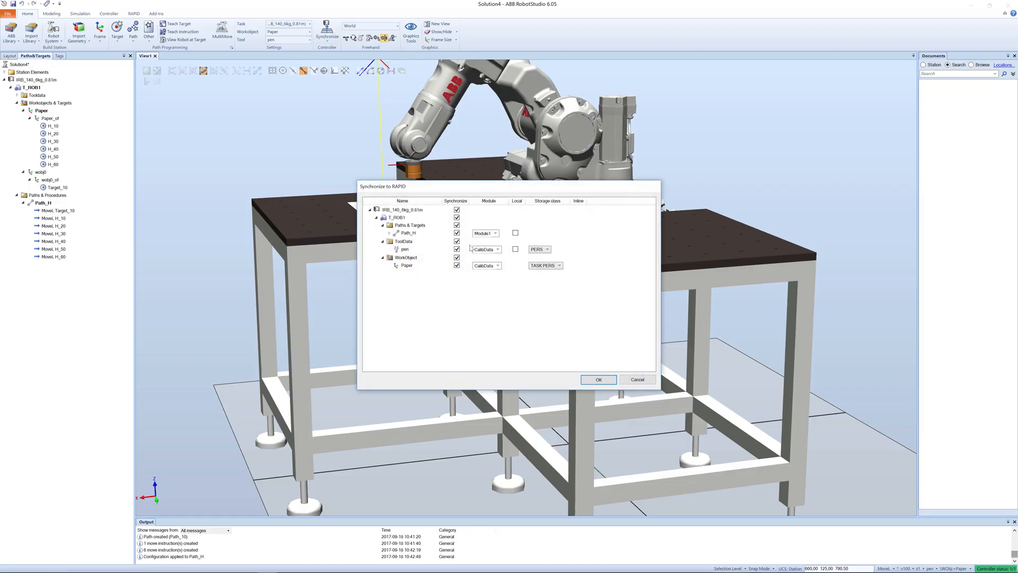
pyautogui.click(603, 380)
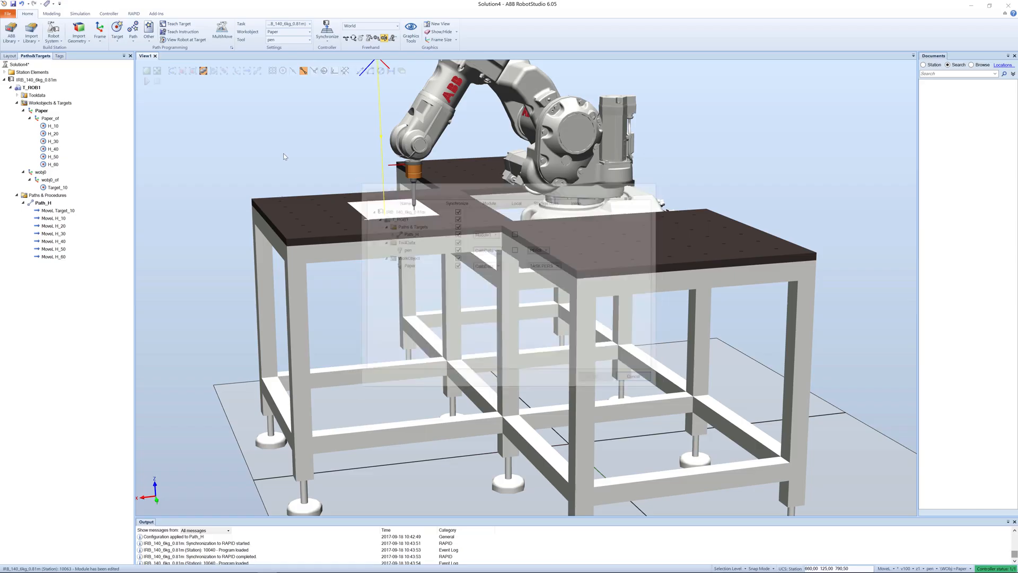
# Open the RAPID code of Module1 under T_ROB1 to review the Path_H procedure
pyautogui.click(132, 15)
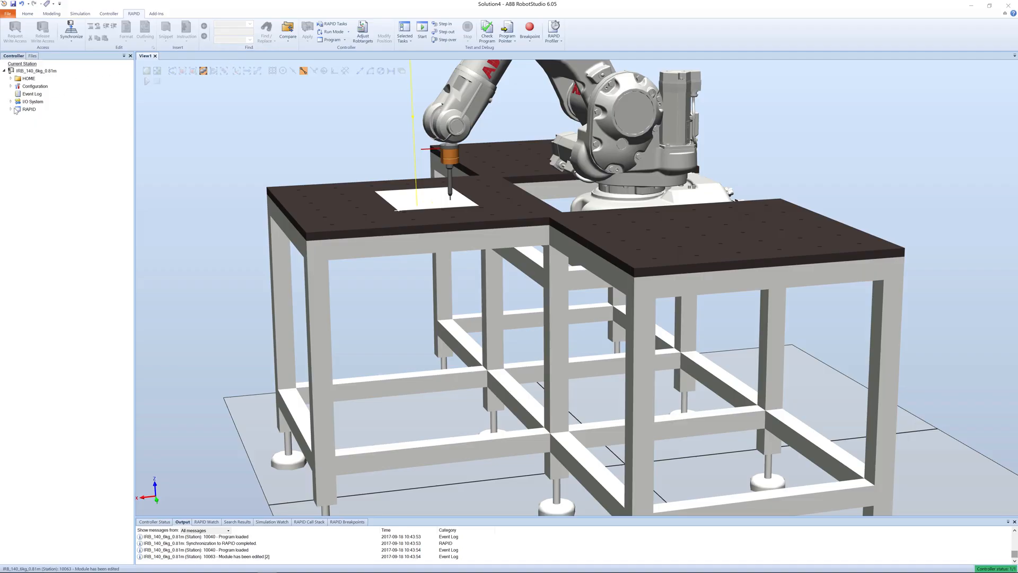
pyautogui.click(10, 108)
pyautogui.click(16, 116)
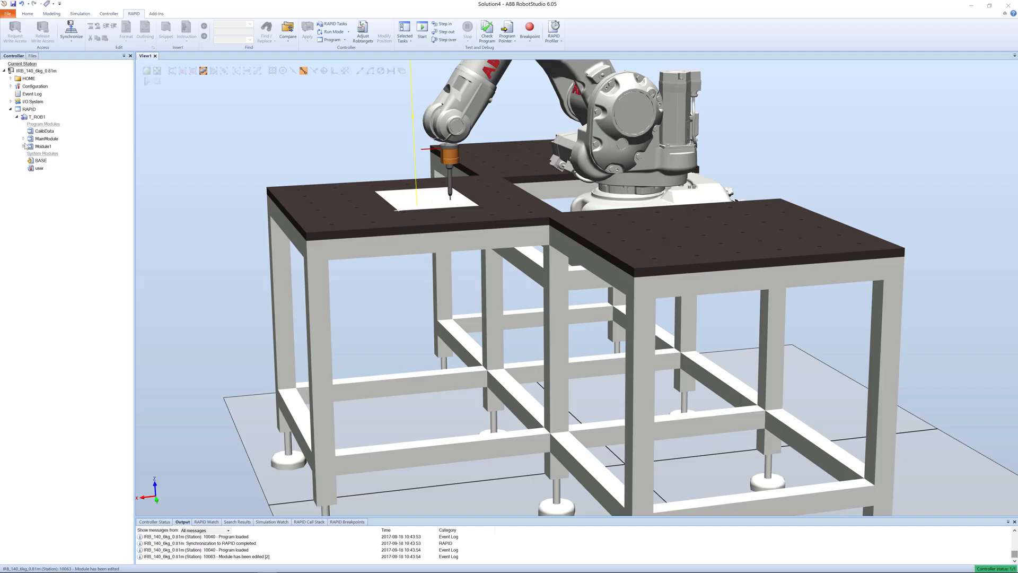
pyautogui.click(24, 146)
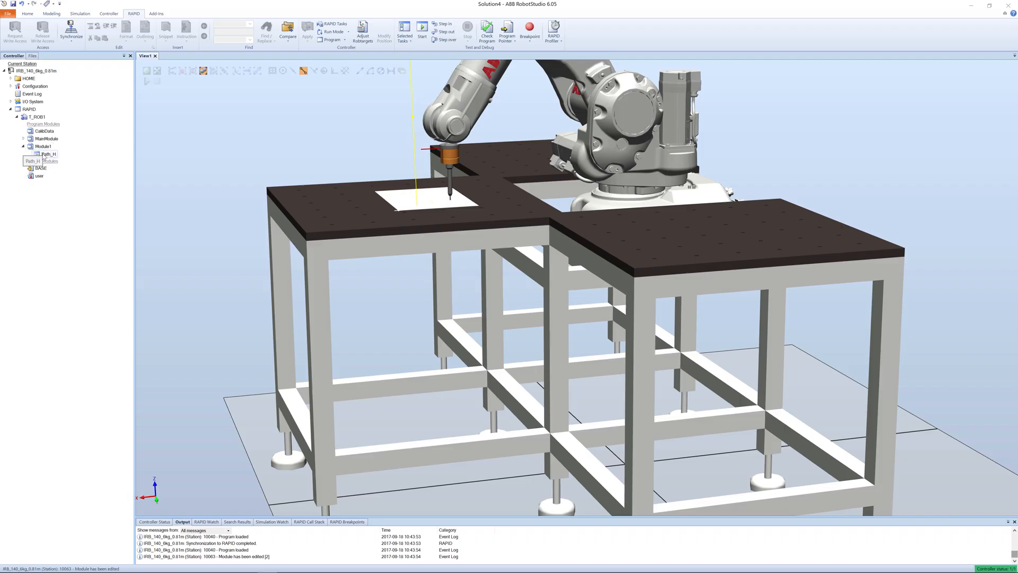
pyautogui.doubleClick(34, 147)
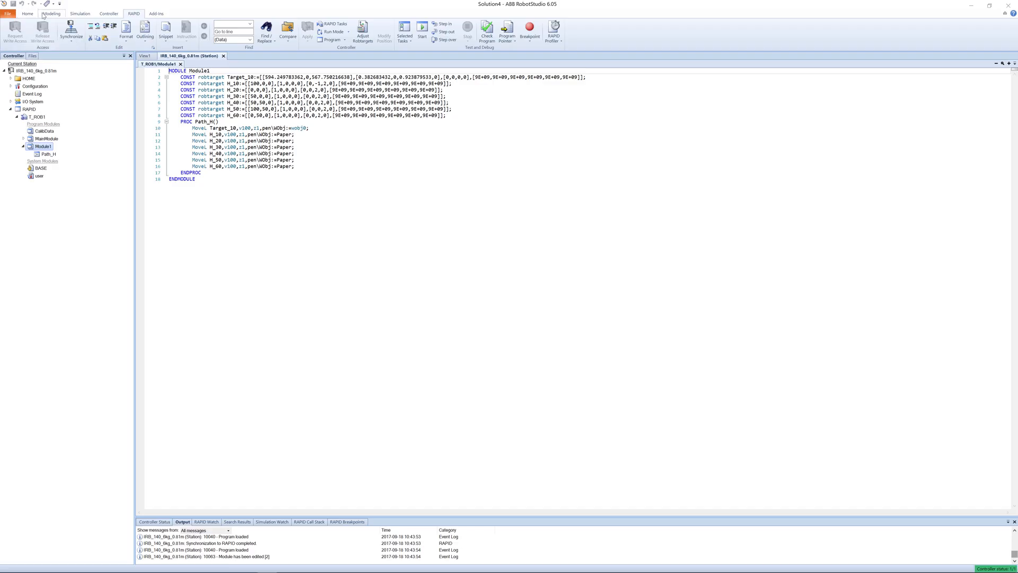
# Set the simulation entry point of task T_ROB1 to Path_H
pyautogui.click(77, 15)
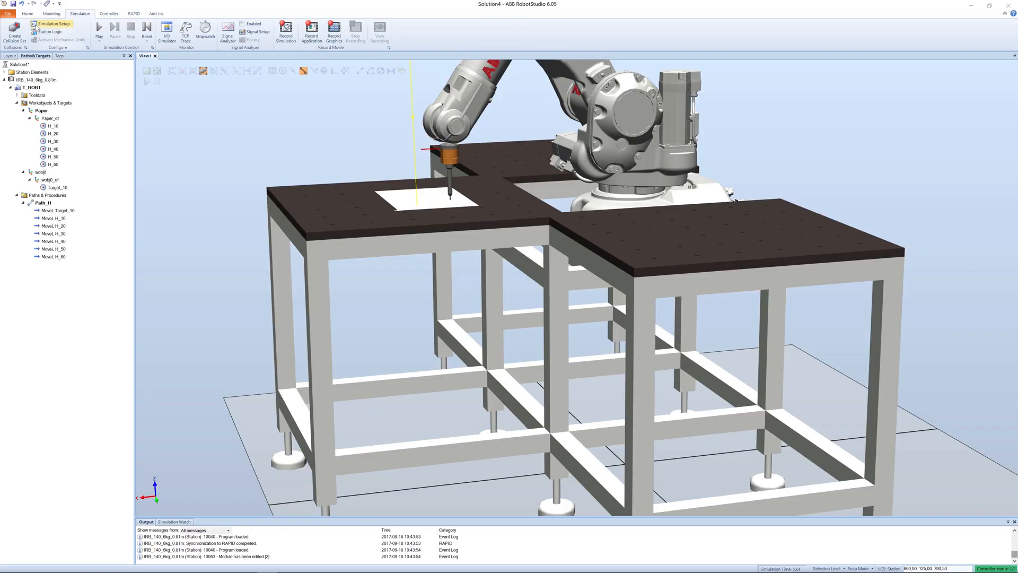
pyautogui.click(50, 24)
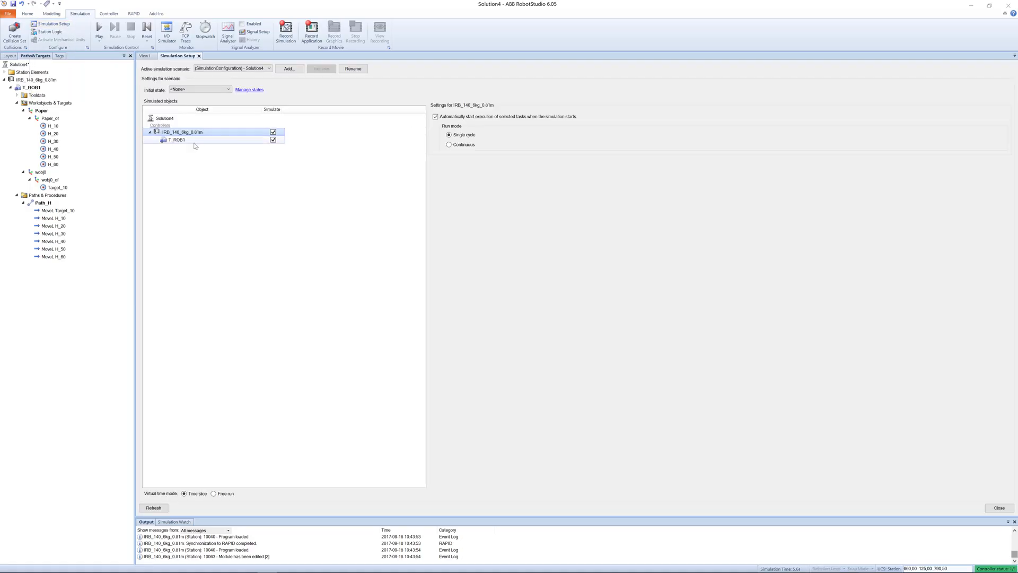
pyautogui.click(175, 140)
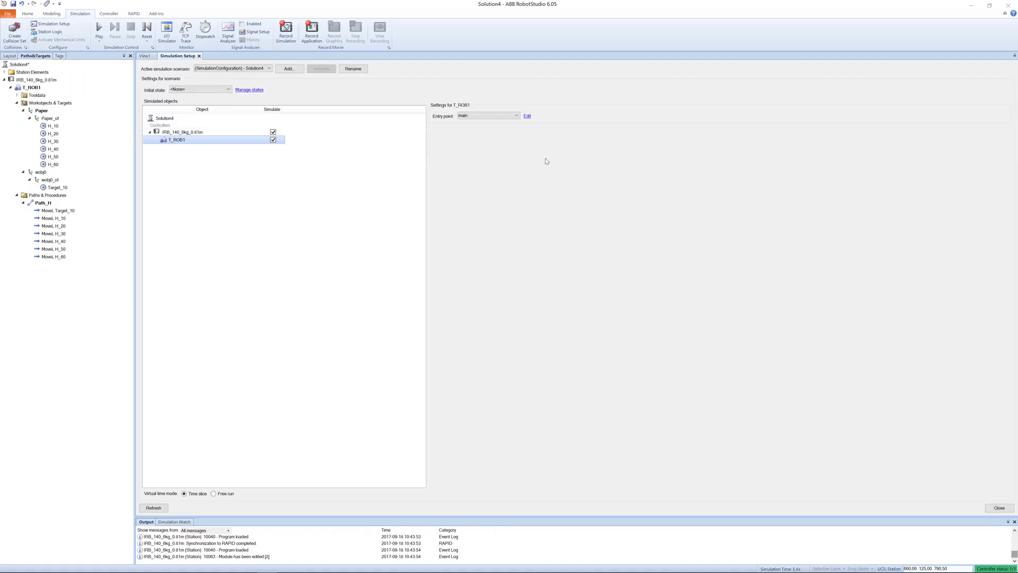
pyautogui.click(517, 115)
pyautogui.click(478, 128)
# Run the simulation in the 3D view and watch the pen follow Path_H on the paper
pyautogui.click(144, 57)
pyautogui.click(99, 29)
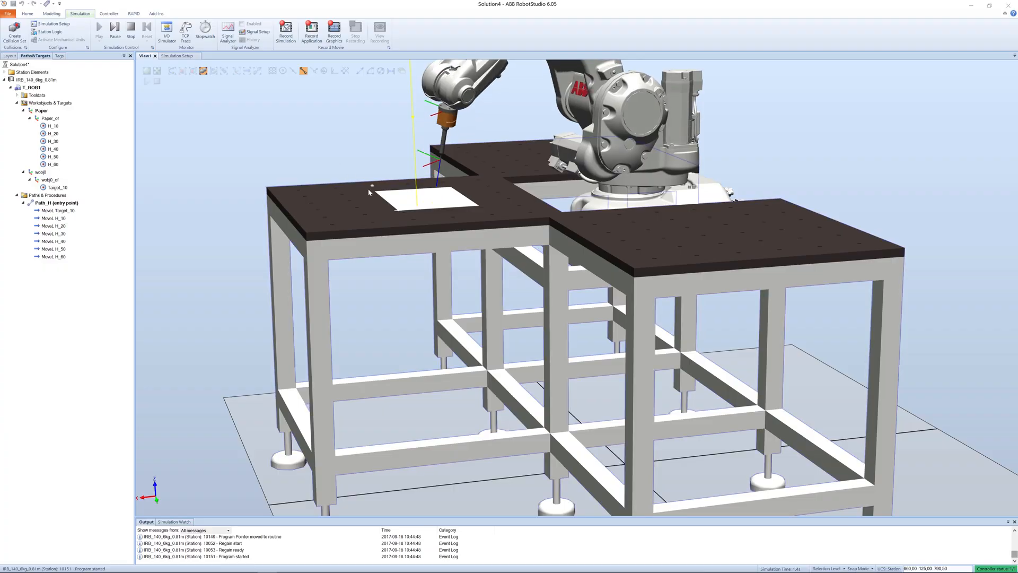
pyautogui.scroll(-2, 490, 205)
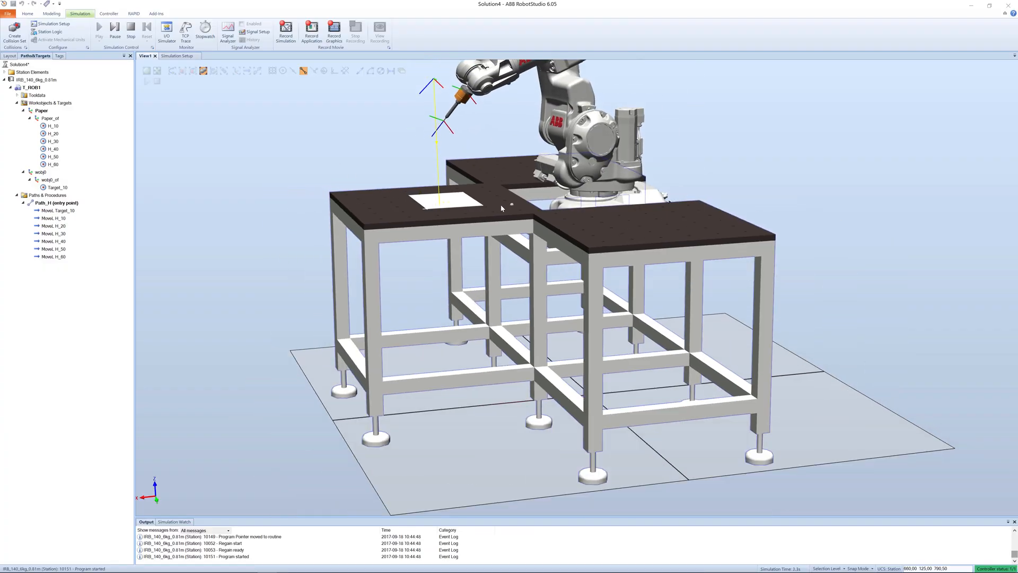
pyautogui.keyDown('ctrl'); pyautogui.keyDown('shift'); pyautogui.moveTo(500, 211); pyautogui.dragTo(496, 244); pyautogui.keyUp('shift'); pyautogui.keyUp('ctrl')
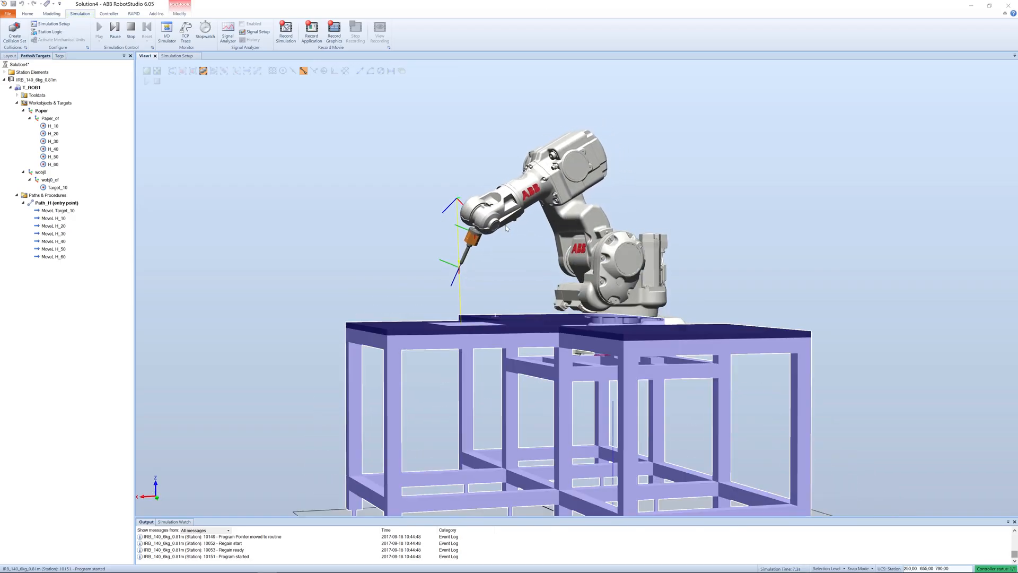
pyautogui.scroll(2, 496, 244)
pyautogui.click(379, 257)
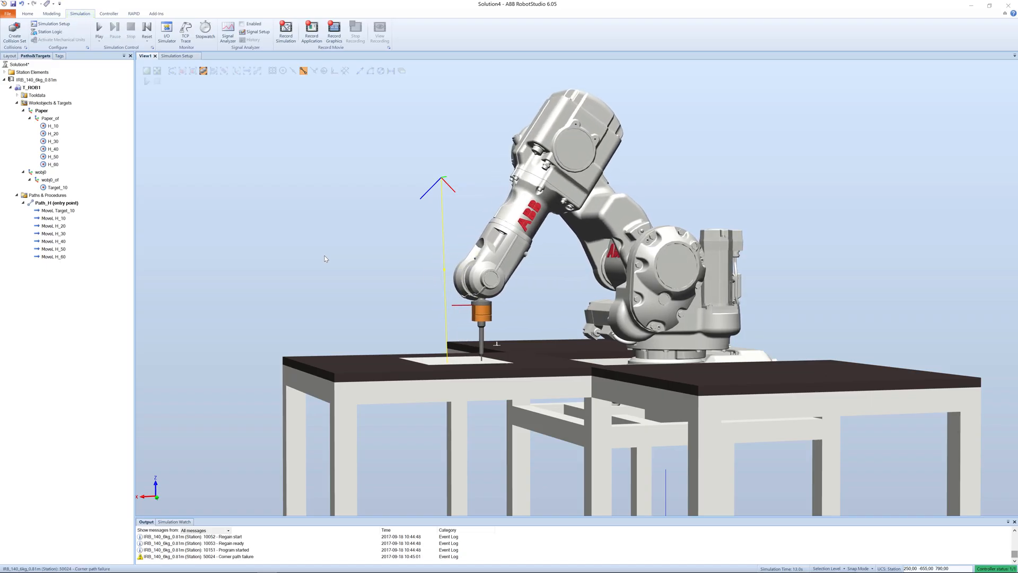
pyautogui.scroll(-2, 341, 248)
pyautogui.keyDown('ctrl'); pyautogui.keyDown('shift'); pyautogui.moveTo(341, 248); pyautogui.dragTo(339, 261); pyautogui.keyUp('shift'); pyautogui.keyUp('ctrl')
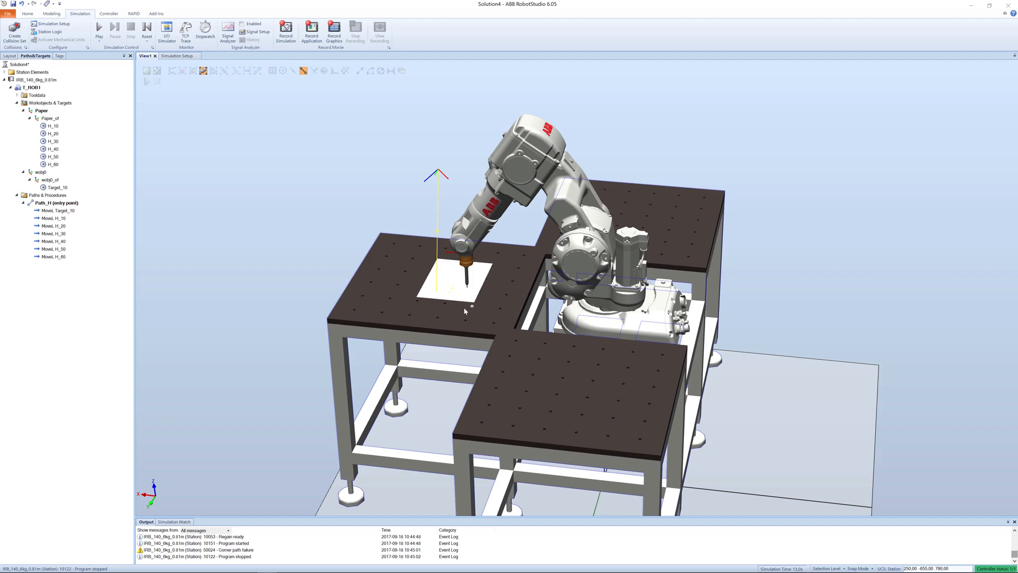
# Duplicate the MoveL H_10 line in the Path_H procedure of Module1's RAPID code
pyautogui.click(133, 14)
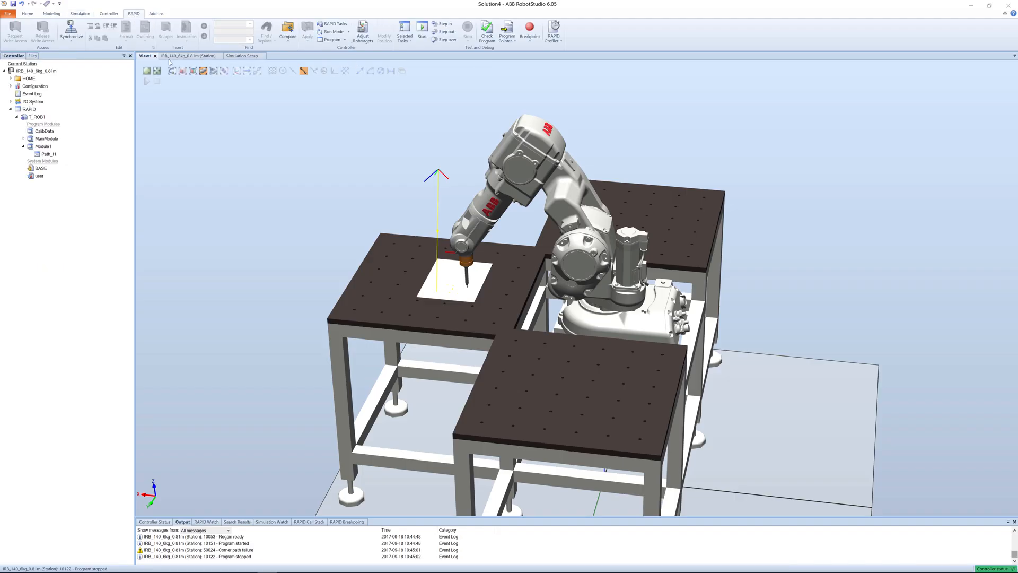
pyautogui.click(195, 56)
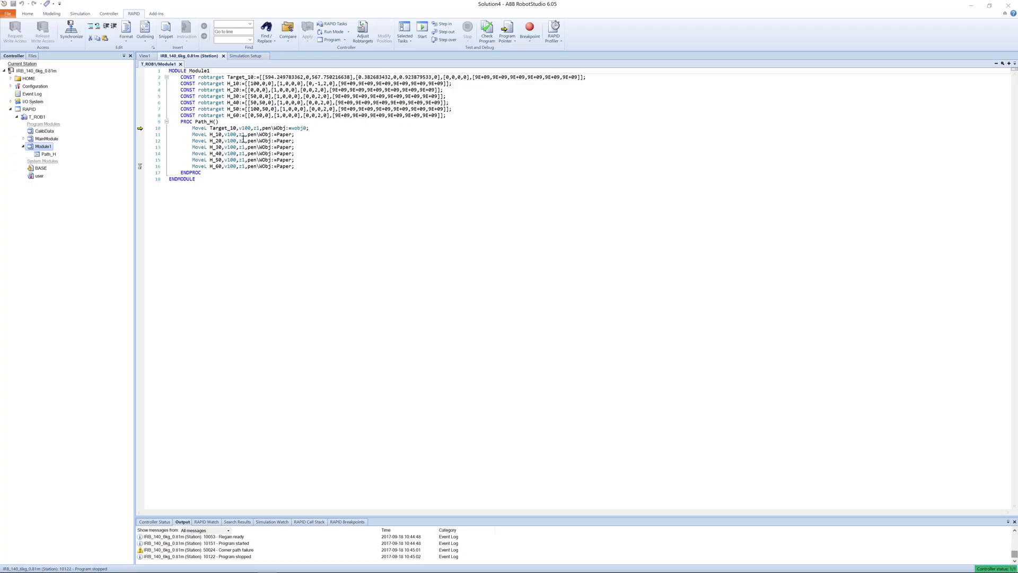
pyautogui.moveTo(244, 137)
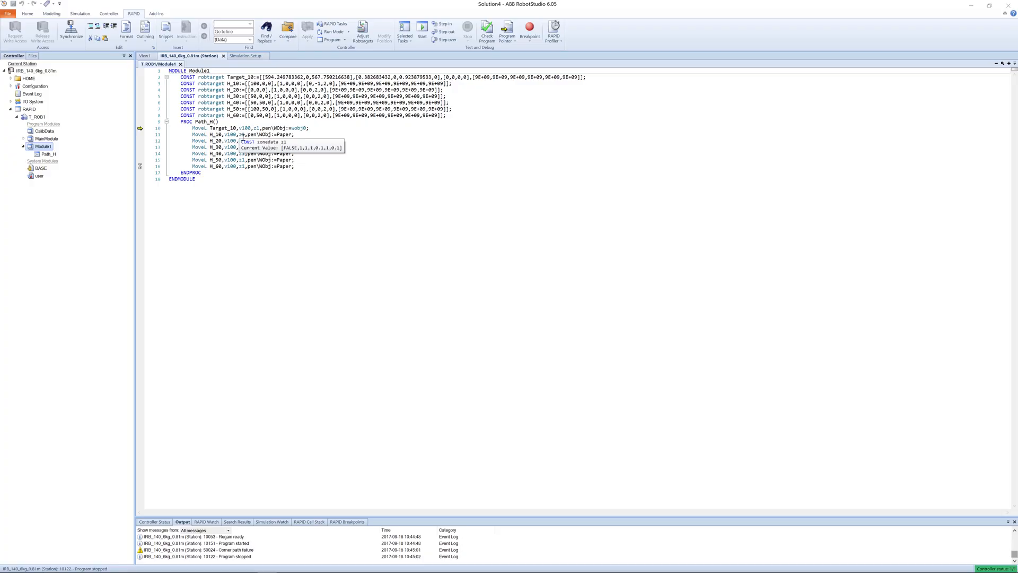
pyautogui.click(169, 134)
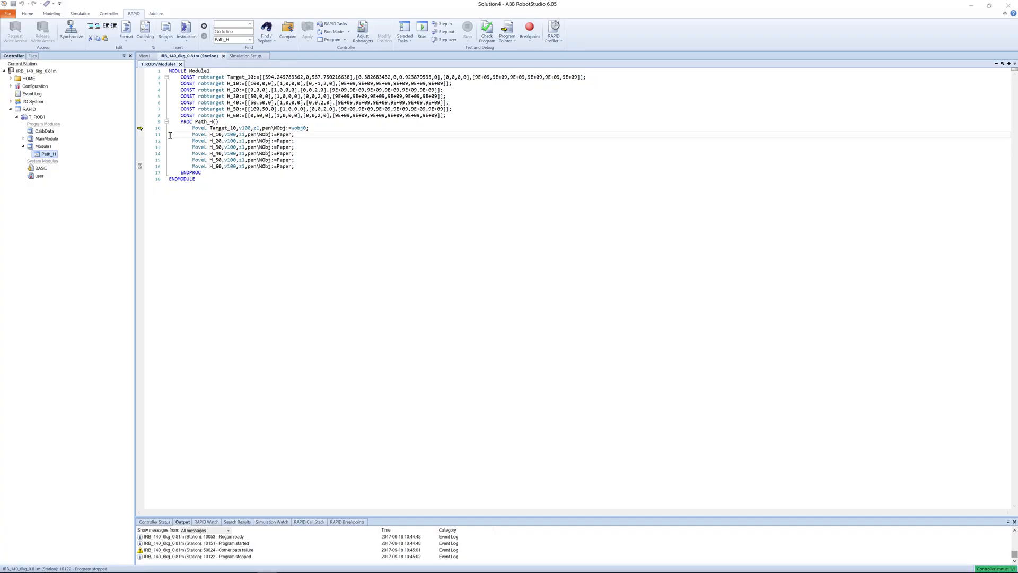
pyautogui.moveTo(171, 136); pyautogui.dragTo(171, 141)
pyautogui.hotkey('ctrl', 'c')
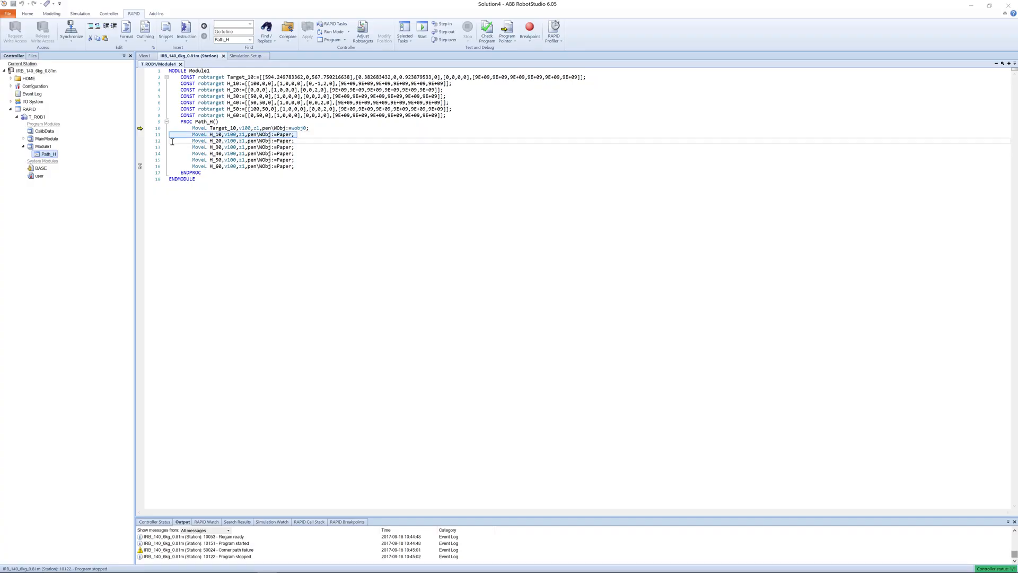
pyautogui.click(170, 135)
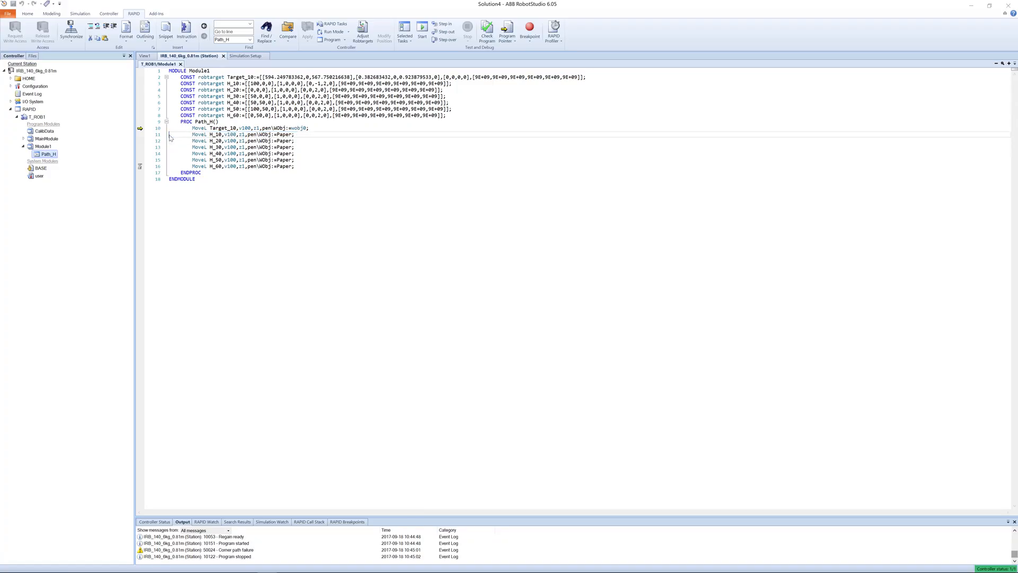
pyautogui.hotkey('ctrl', 'v')
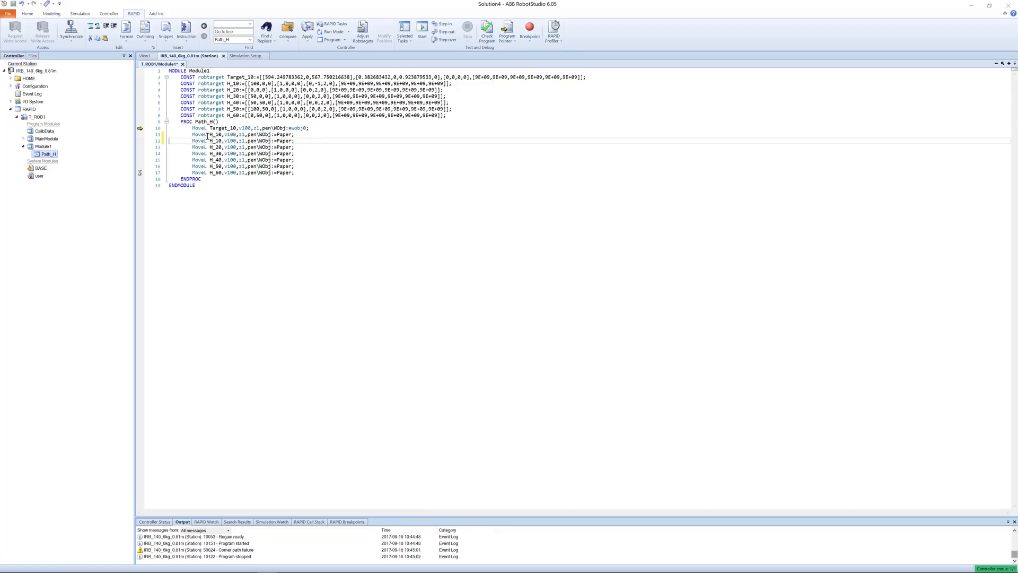
# Change the target of the first MoveL H_10 line to OFFS(H_10,0,0,-15)
pyautogui.click(210, 135)
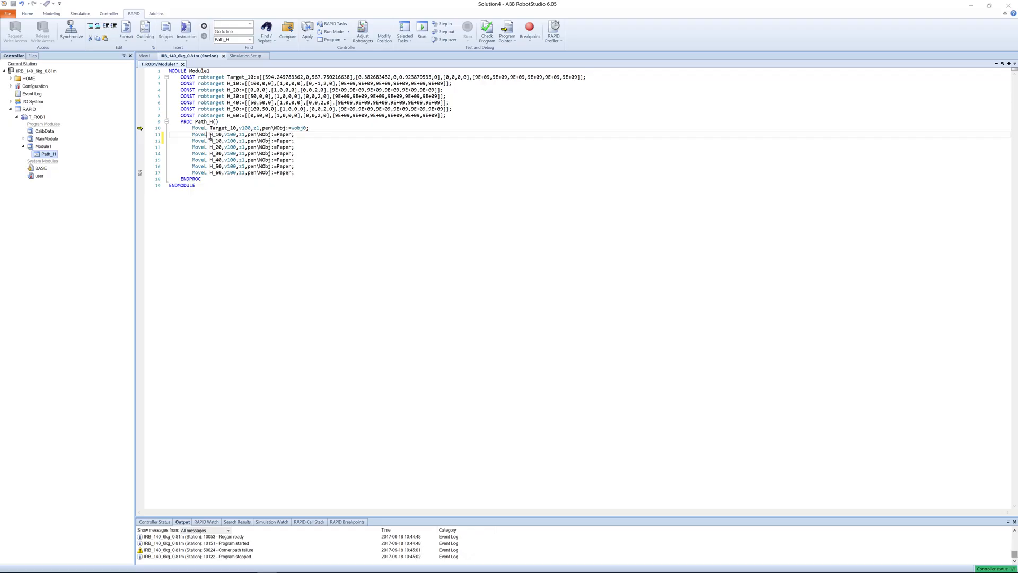
pyautogui.write('OFFS(')
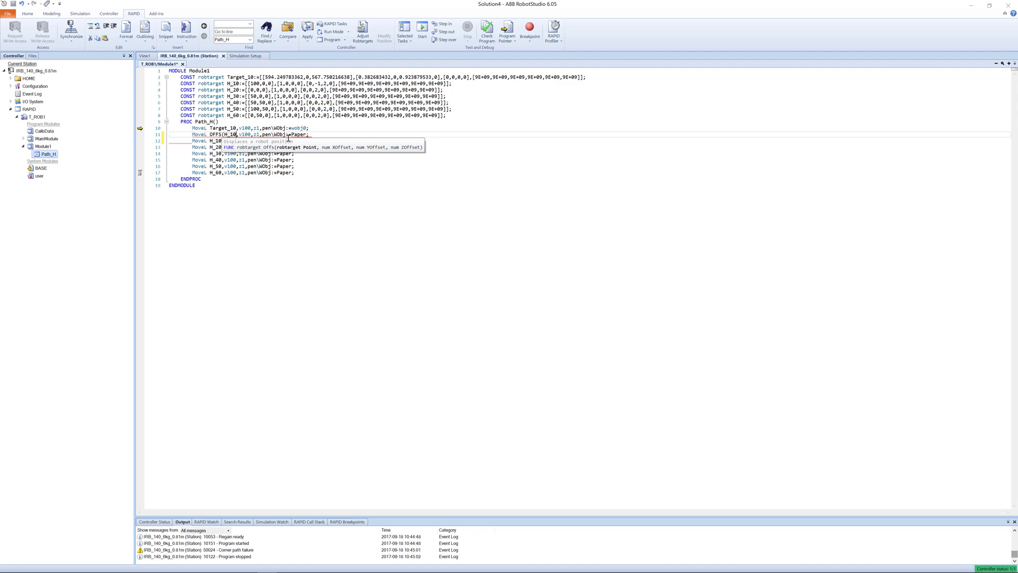
pyautogui.write(',0,0,')
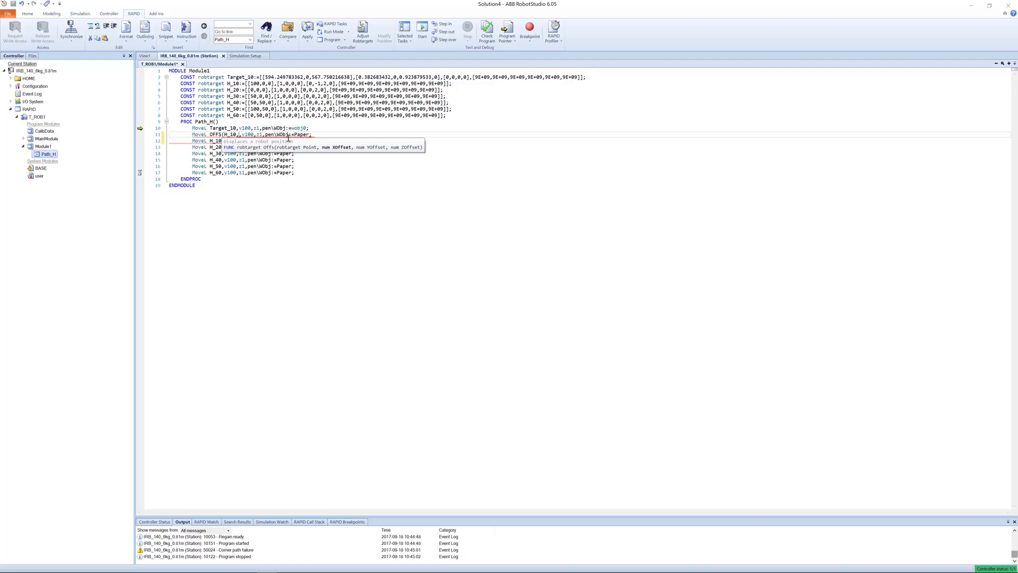
pyautogui.write('-15),')
pyautogui.press('BackSpace')
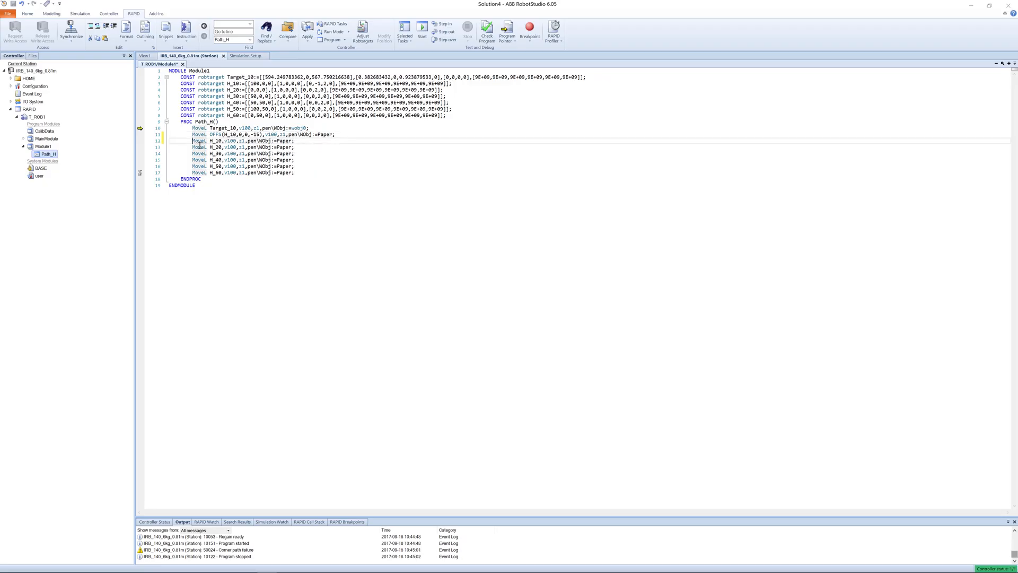
# Duplicate the MoveL H_20 line in the Path_H procedure
pyautogui.click(197, 147)
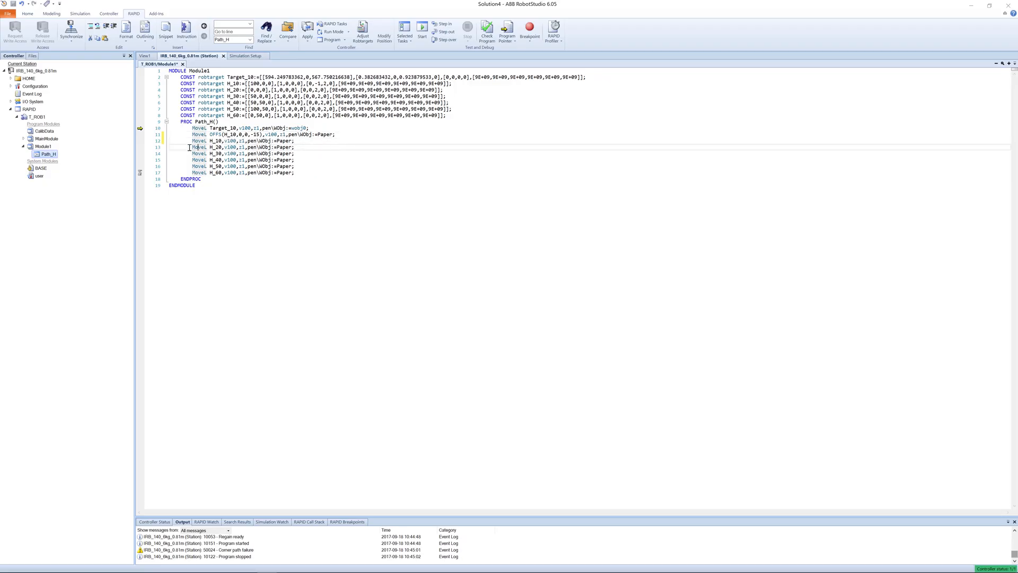
pyautogui.click(169, 148)
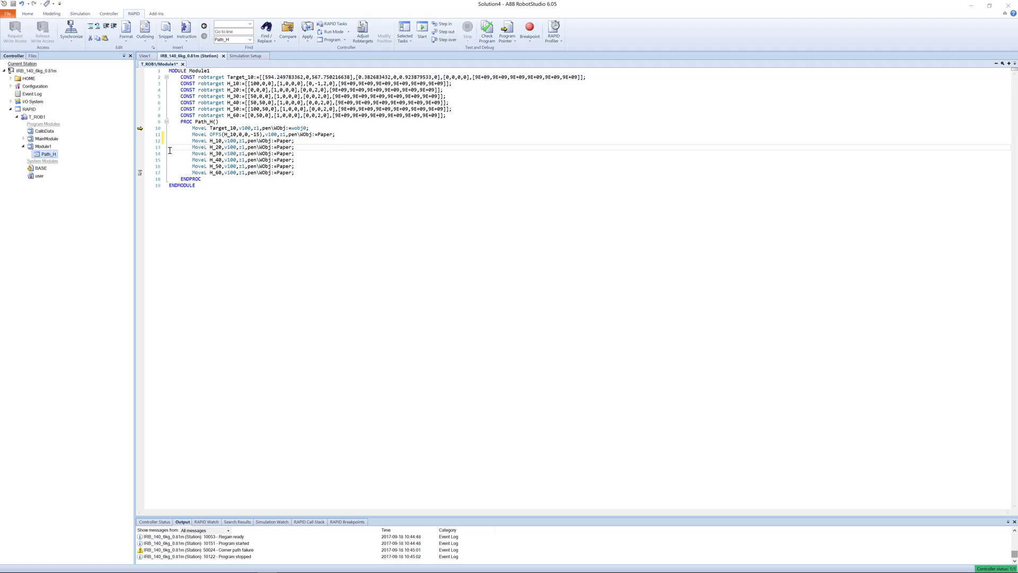
pyautogui.click(170, 151)
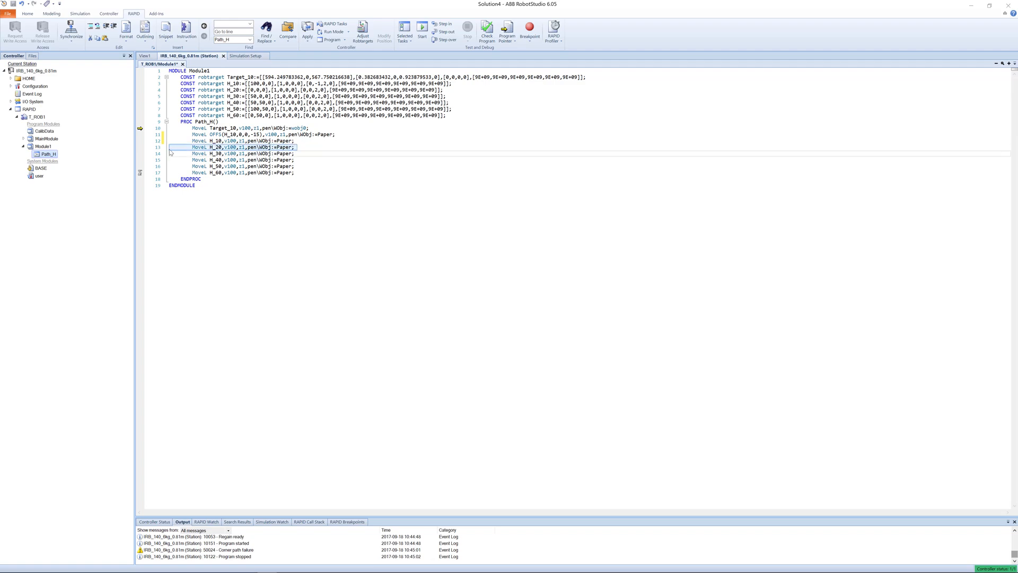
pyautogui.hotkey('ctrl', 'c')
pyautogui.hotkey('ctrl', 'v')
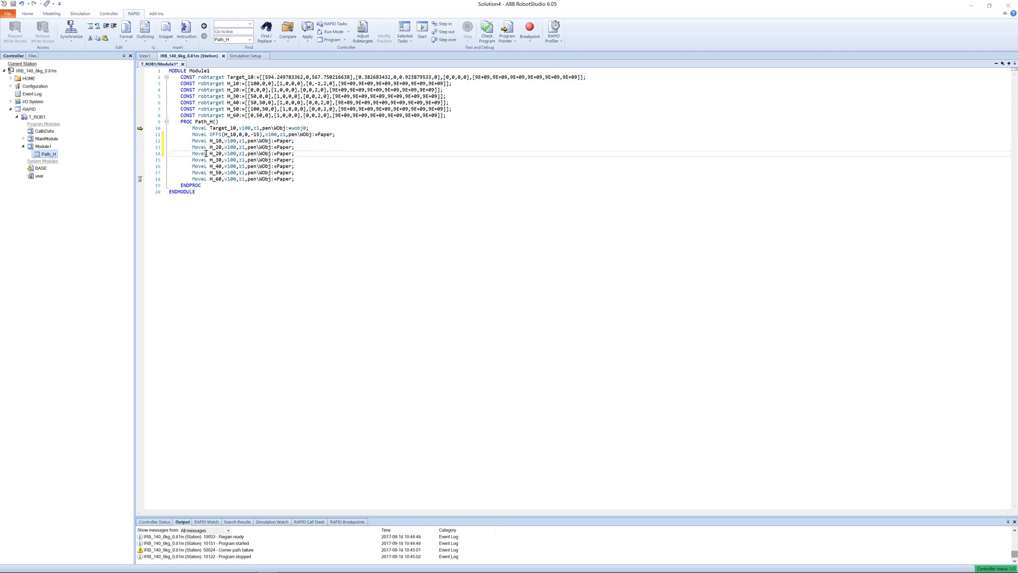
# Change the target of the second MoveL H_20 line to OFFS(H_20,0,0,-15)
pyautogui.click(209, 153)
pyautogui.moveTo(251, 158)
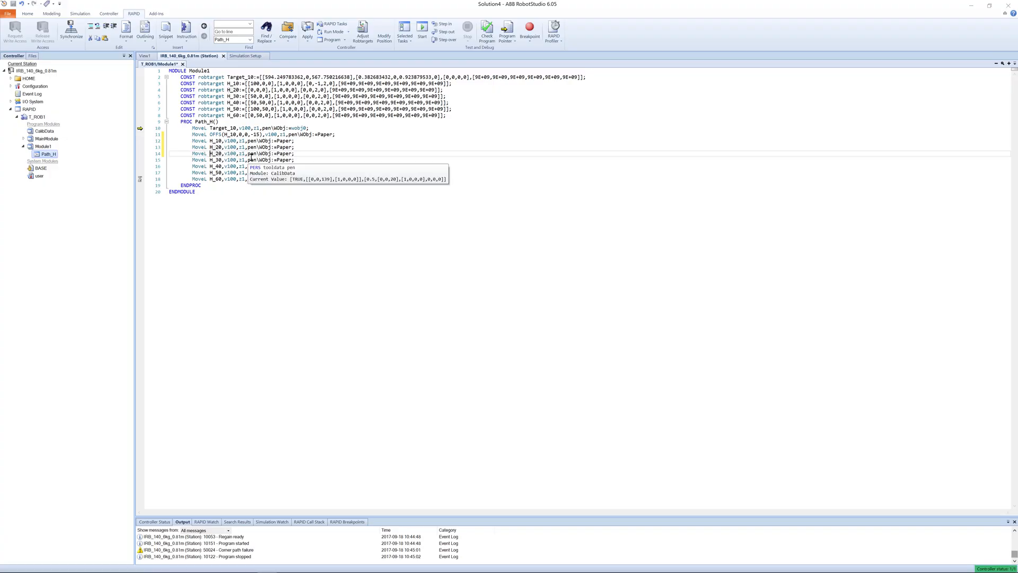
pyautogui.write('OFFS(')
pyautogui.press('Right')
pyautogui.press('Right')
pyautogui.press('Right')
pyautogui.press('Right')
pyautogui.write(',0,0,-')
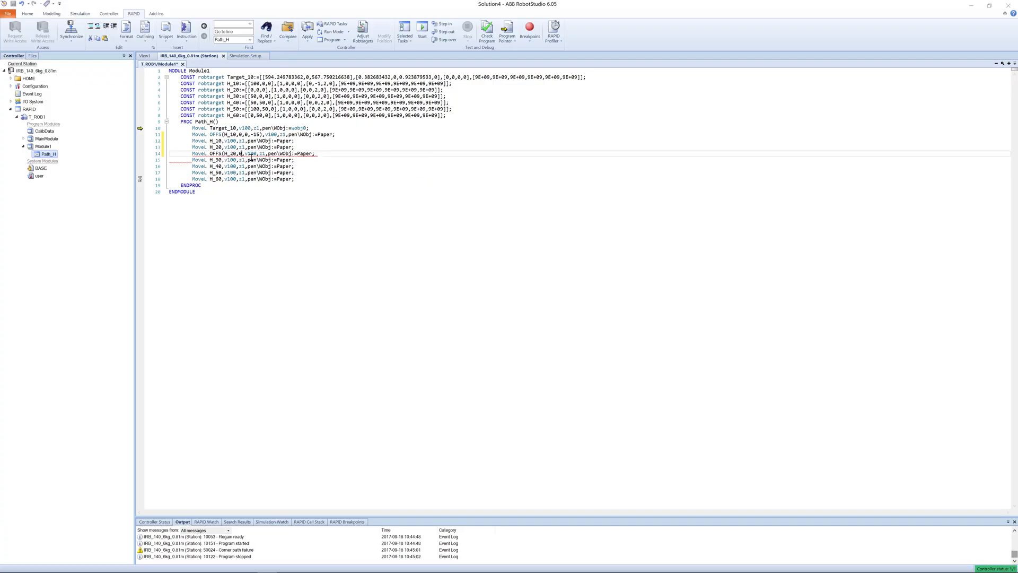
pyautogui.write('165')
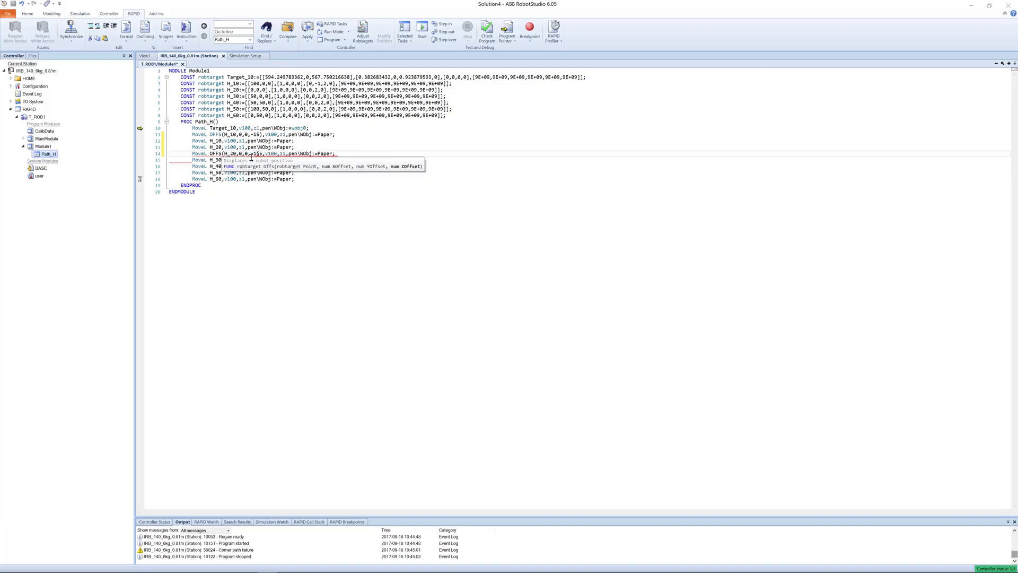
pyautogui.press('BackSpace')
pyautogui.press('BackSpace')
pyautogui.write('5)')
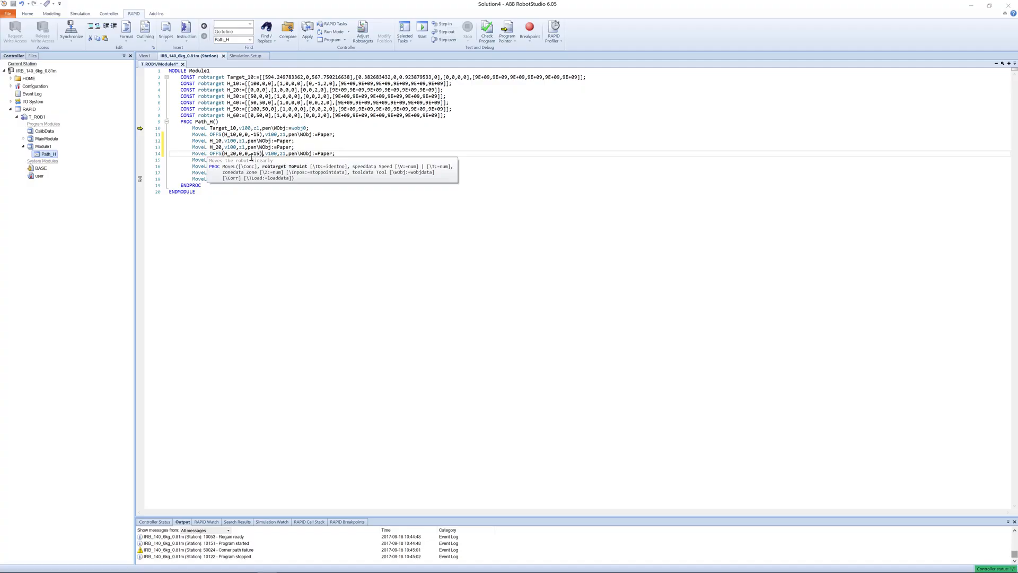
pyautogui.press('Down')
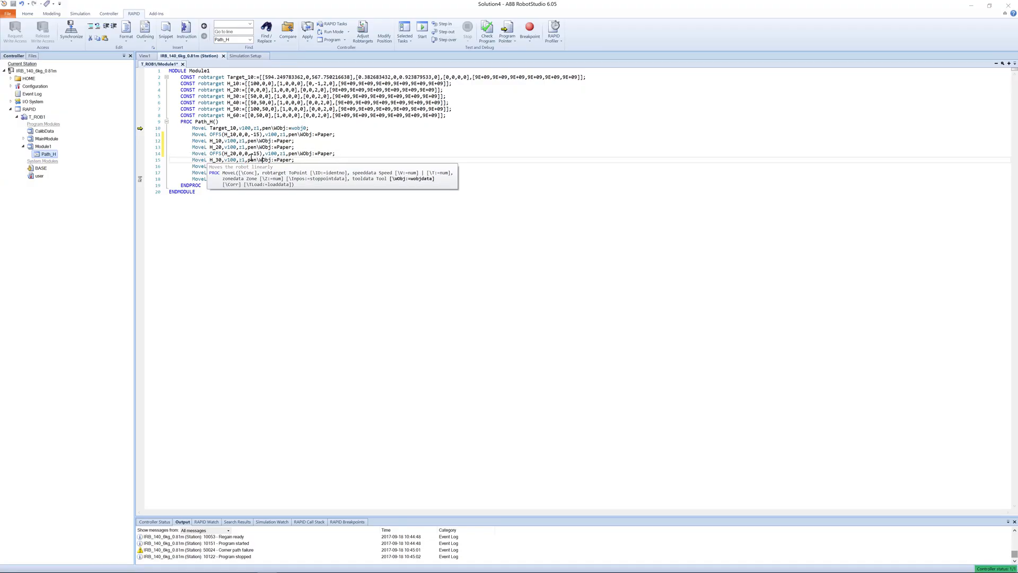
# Duplicate the MoveL H_30 line in the Path_H procedure
pyautogui.click(174, 160)
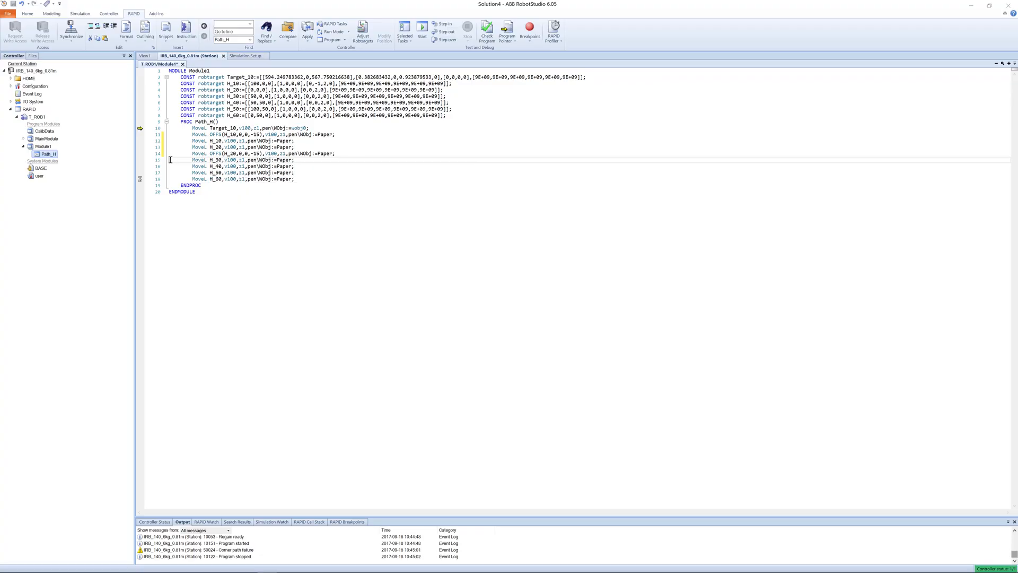
pyautogui.moveTo(170, 160); pyautogui.dragTo(170, 165)
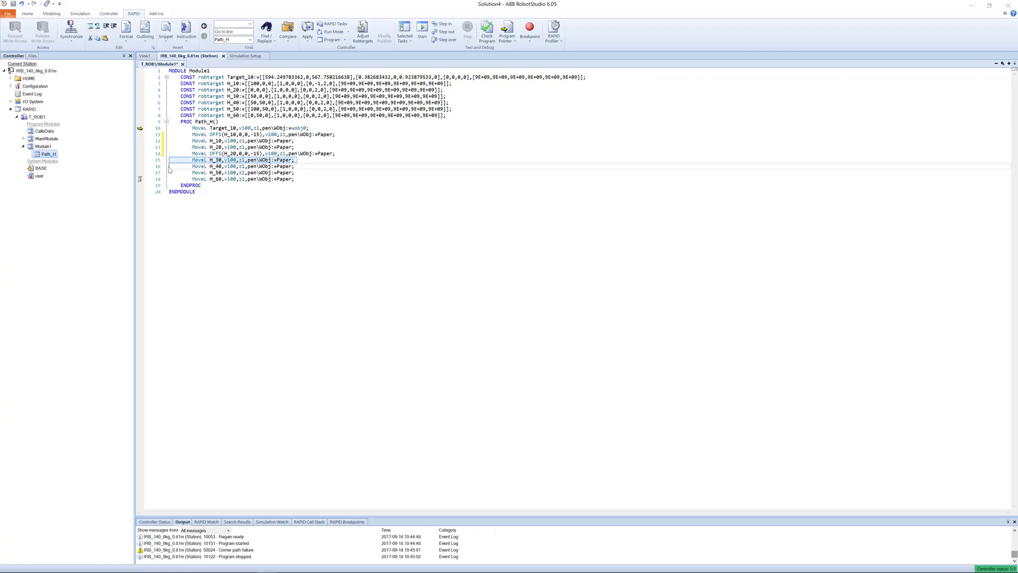
pyautogui.hotkey('ctrl', 'c')
pyautogui.click(171, 167)
pyautogui.hotkey('ctrl', 'v')
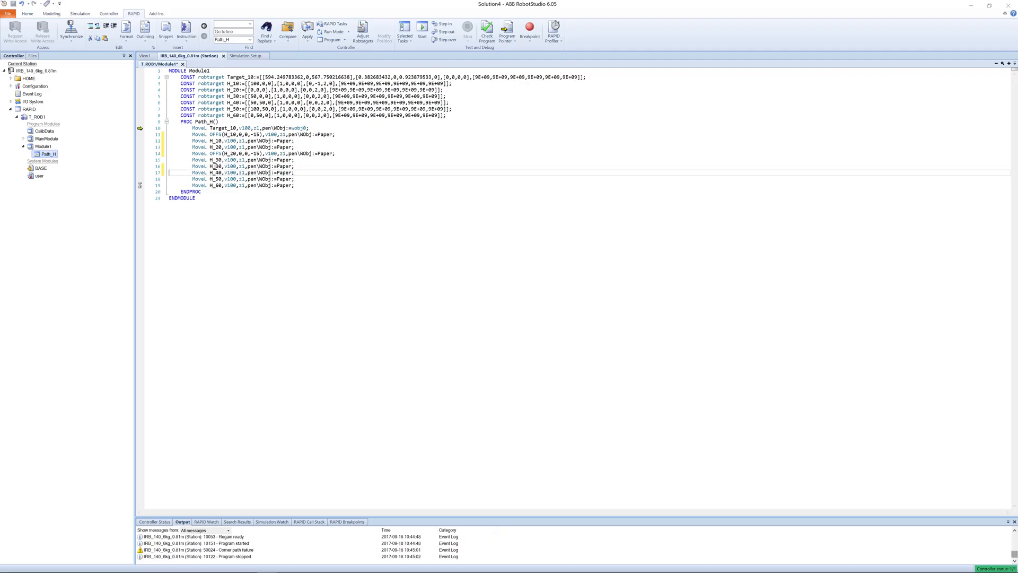
# Change the target of the first MoveL H_30 line to OFFS(H_30,0,0,-15)
pyautogui.click(210, 160)
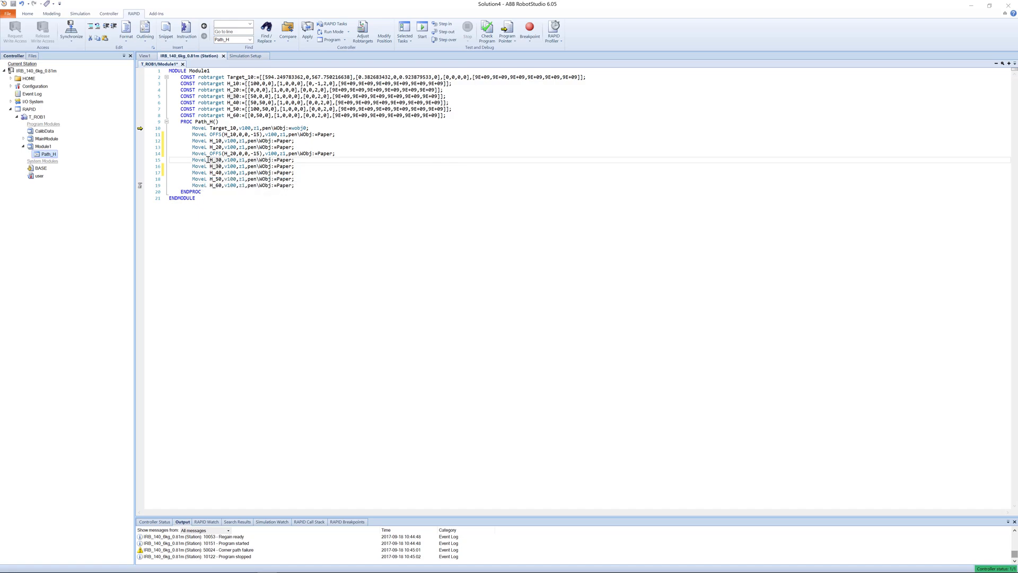
pyautogui.moveTo(210, 160)
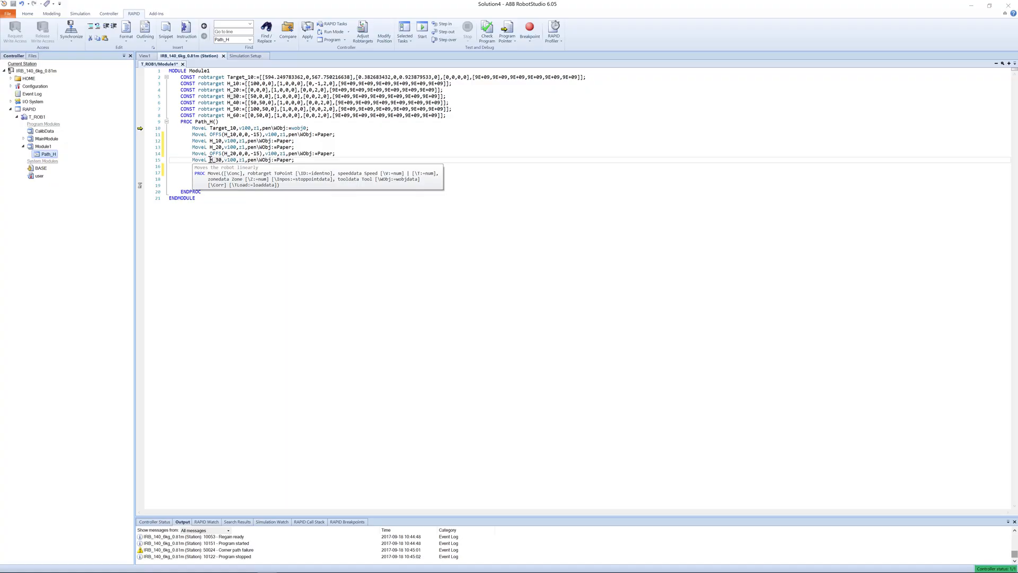
pyautogui.click(210, 160)
pyautogui.write('OFS')
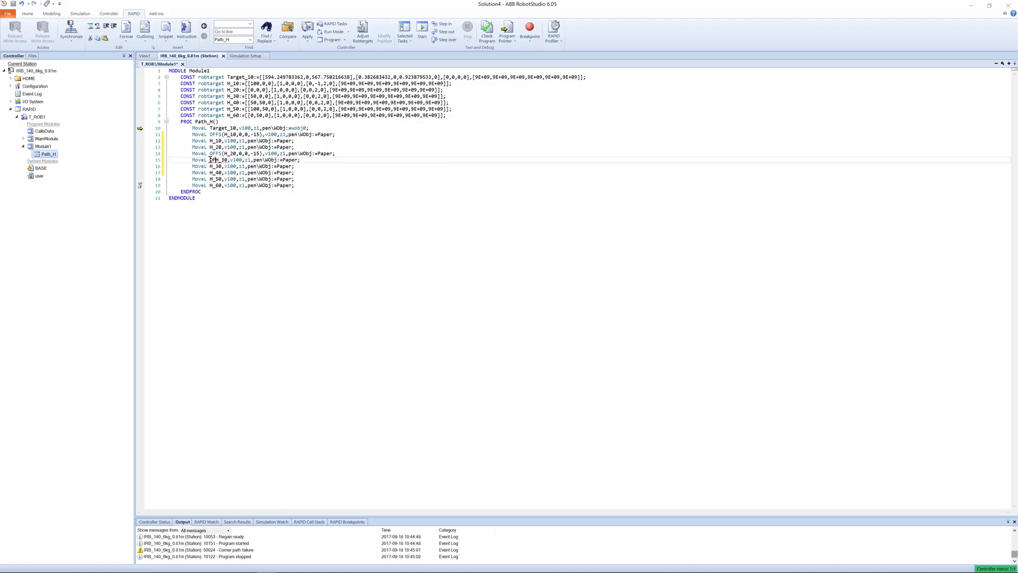
pyautogui.press('BackSpace')
pyautogui.write('FS(H_30')
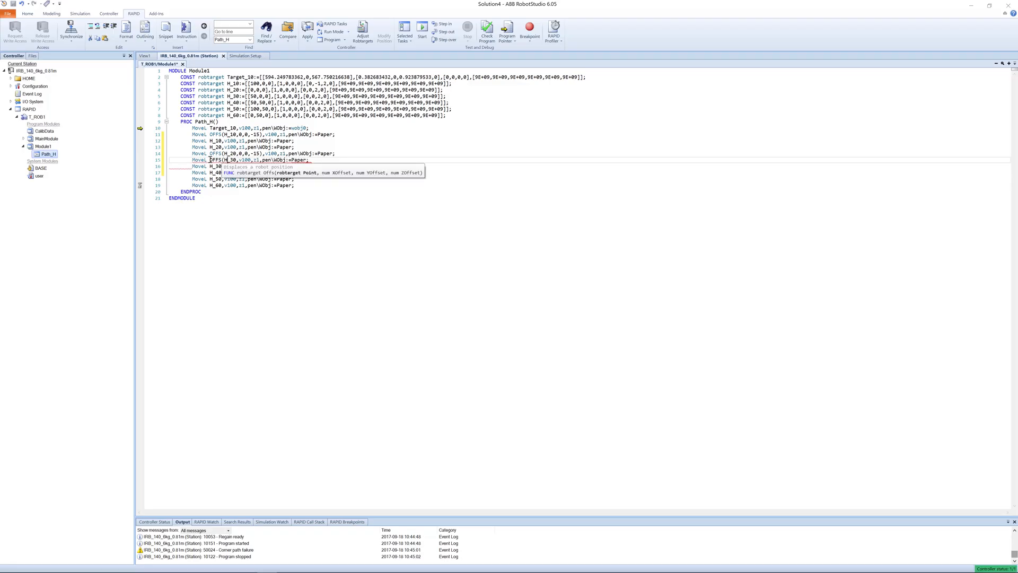
pyautogui.write(',0,0,-15)')
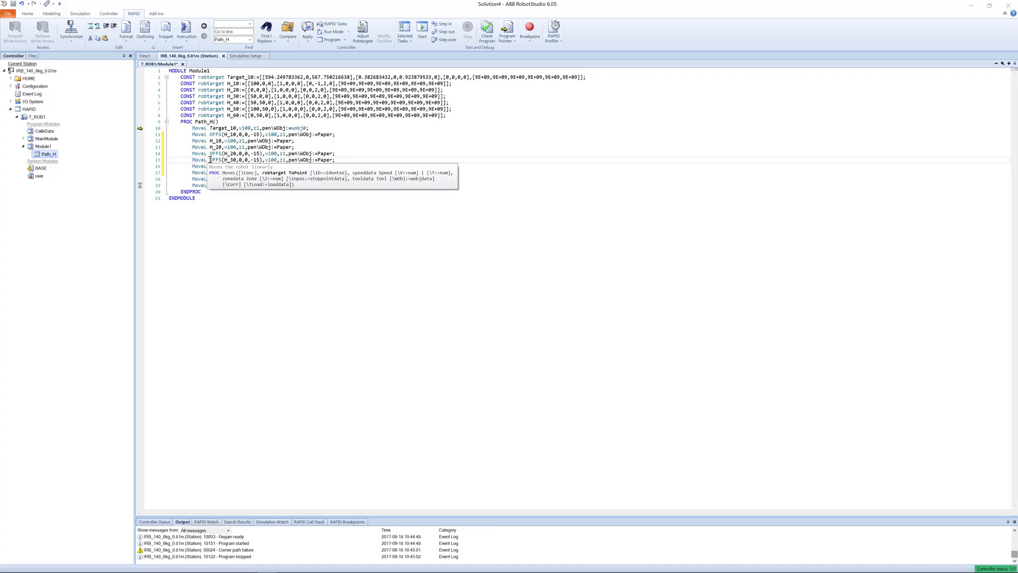
# Duplicate the MoveL H_40 line in the Path_H procedure
pyautogui.press('Down')
pyautogui.press('Left')
pyautogui.press('Left')
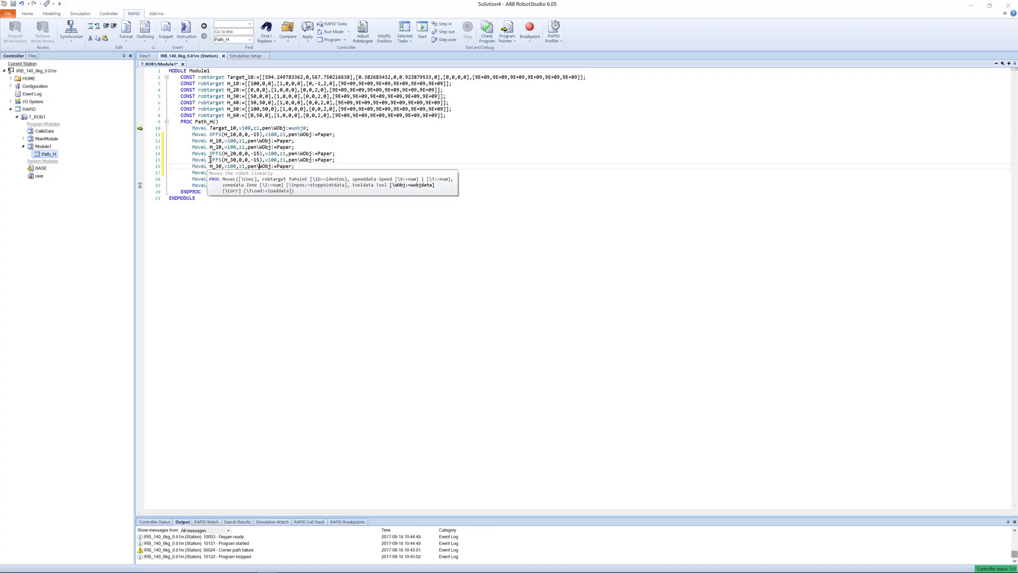
pyautogui.press('Left')
pyautogui.press('Left')
pyautogui.press('Down')
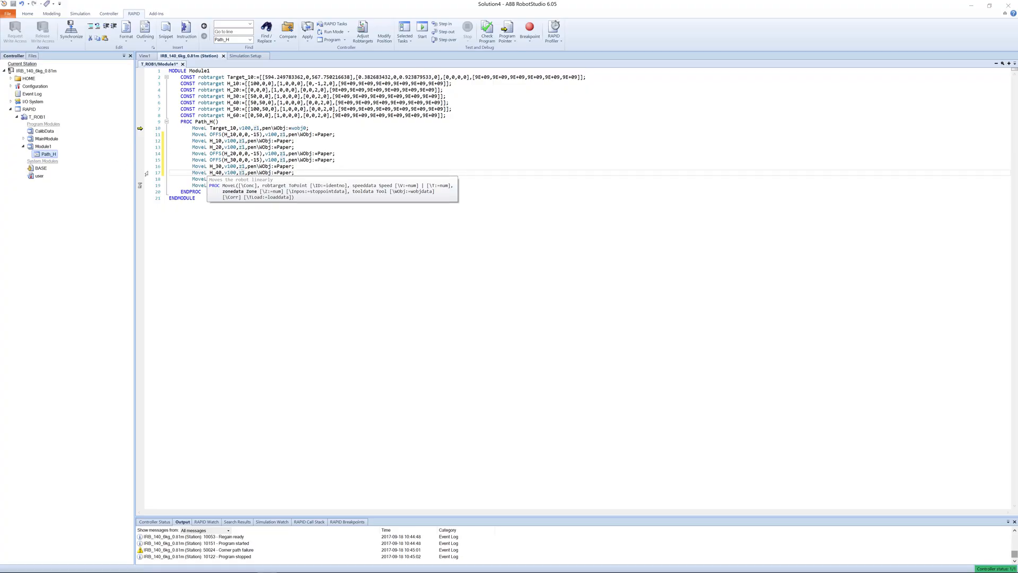
pyautogui.click(170, 174)
pyautogui.moveTo(170, 174); pyautogui.dragTo(168, 176)
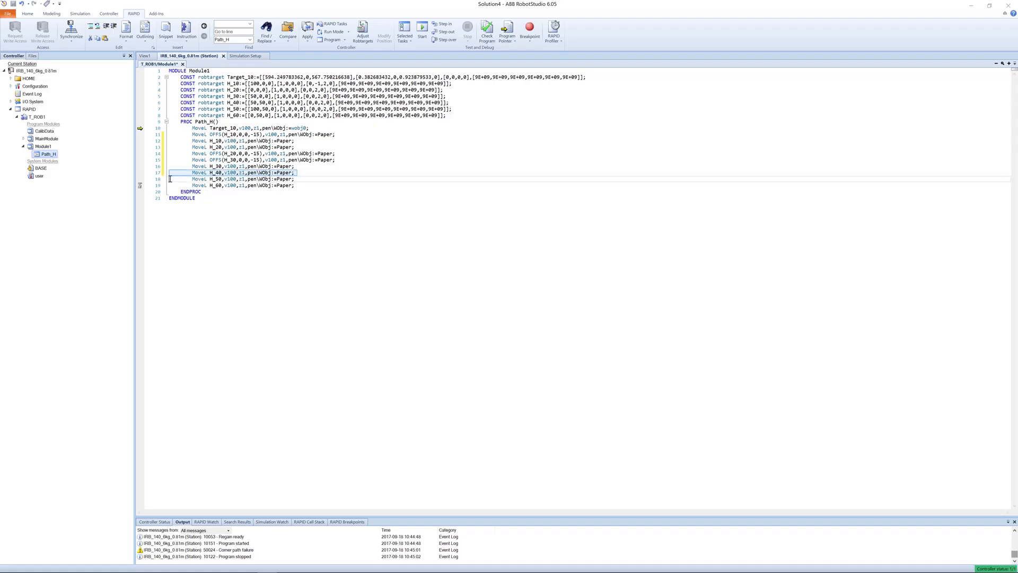
pyautogui.click(170, 179)
pyautogui.hotkey('ctrl', 'v')
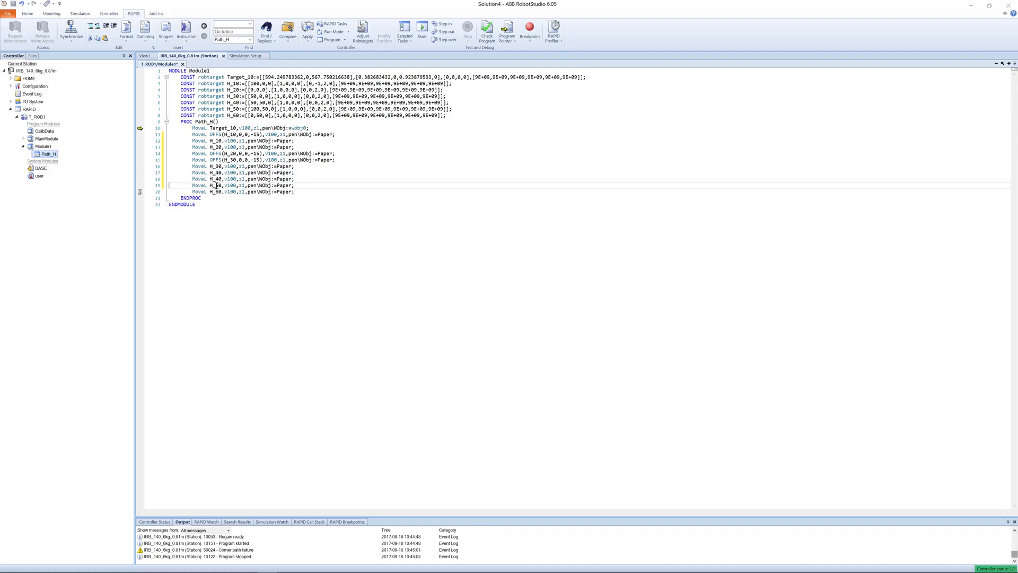
# Change the target of the second MoveL H_40 line to OFFS(H_40,0,0,-15)
pyautogui.click(212, 179)
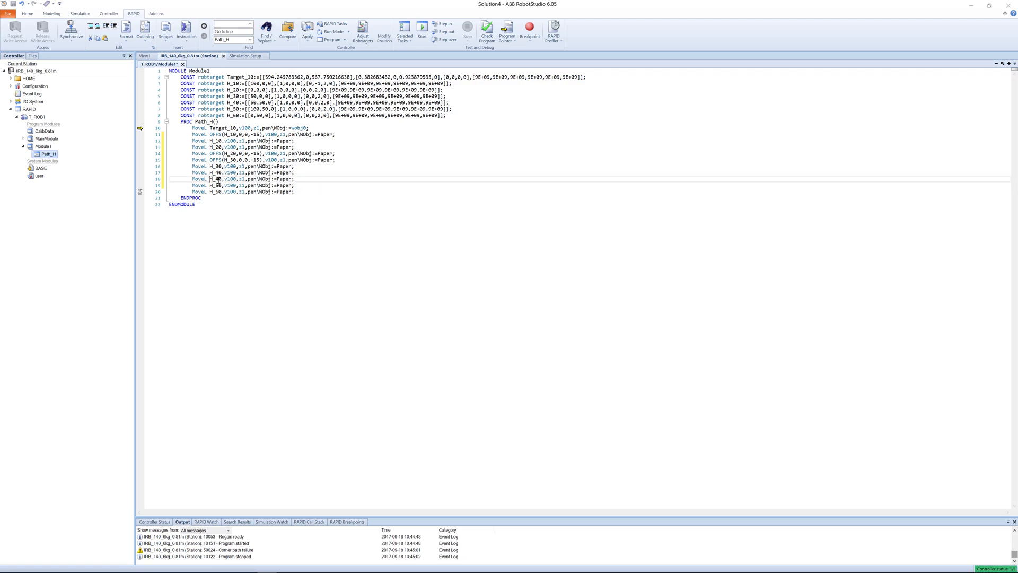
pyautogui.write('OFFS(H_40')
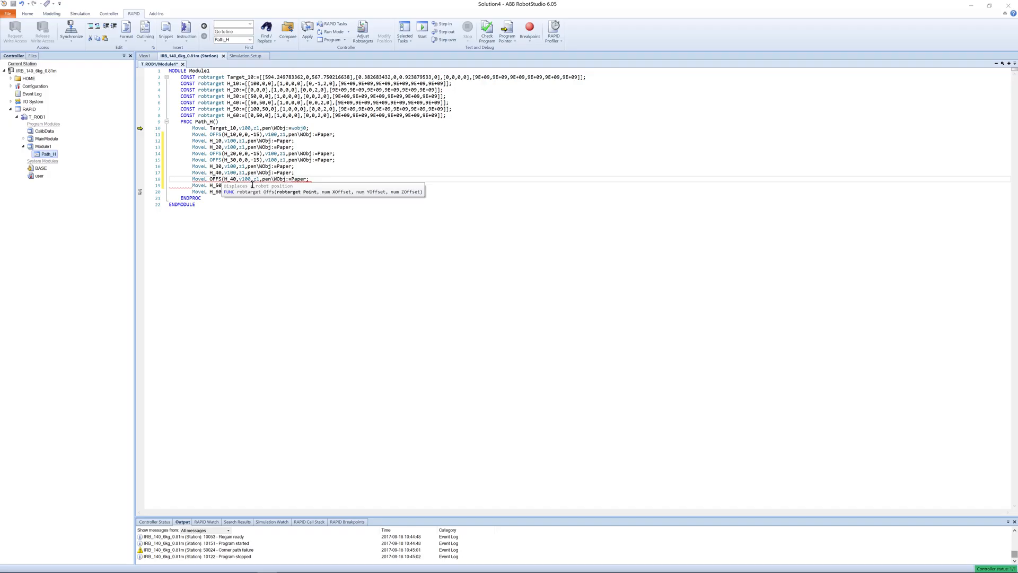
pyautogui.write(',0')
pyautogui.write(',-15)')
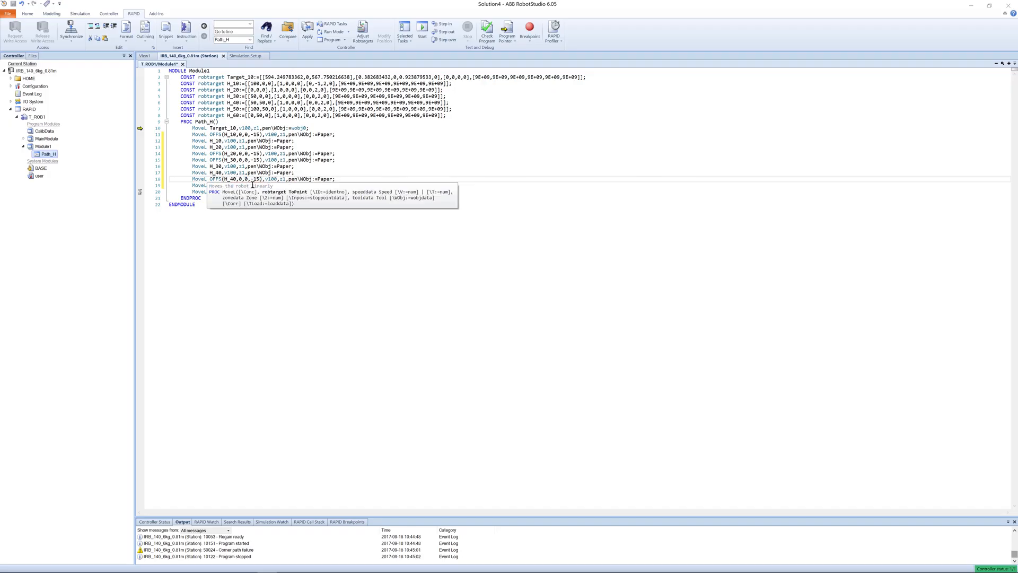
# Duplicate the MoveL H_50 line in the Path_H procedure
pyautogui.click(253, 186)
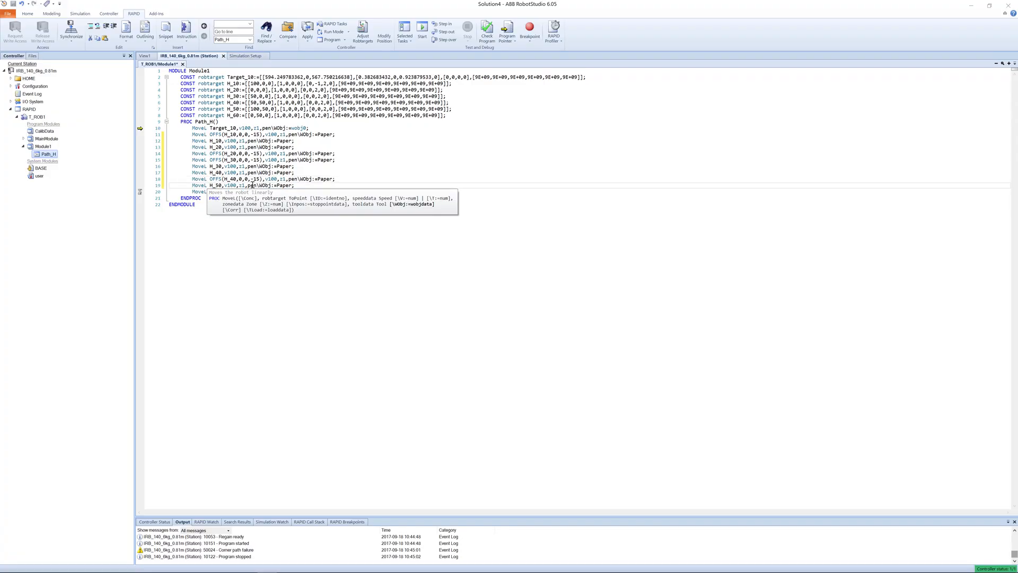
pyautogui.click(171, 185)
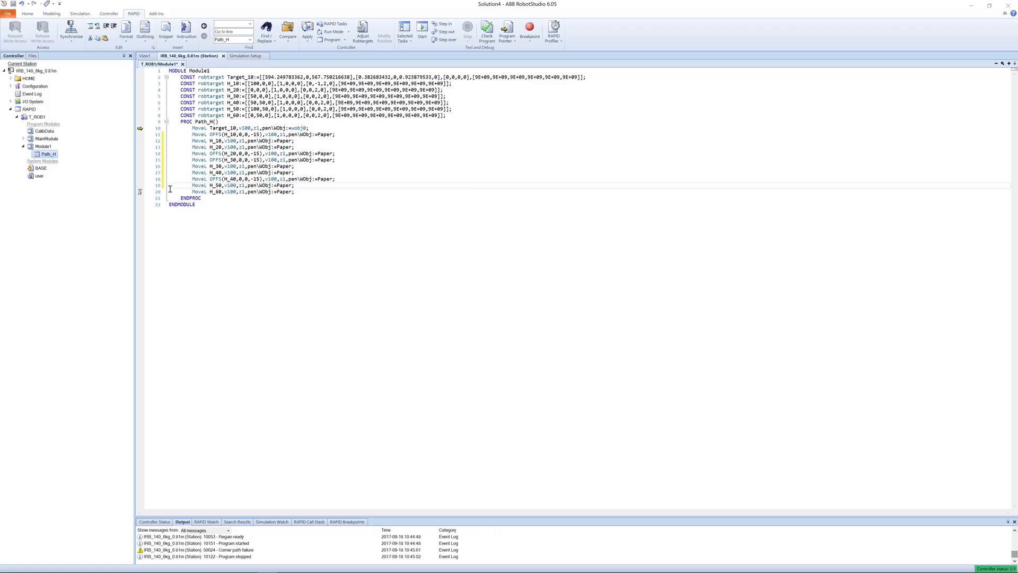
pyautogui.moveTo(170, 189); pyautogui.dragTo(174, 191)
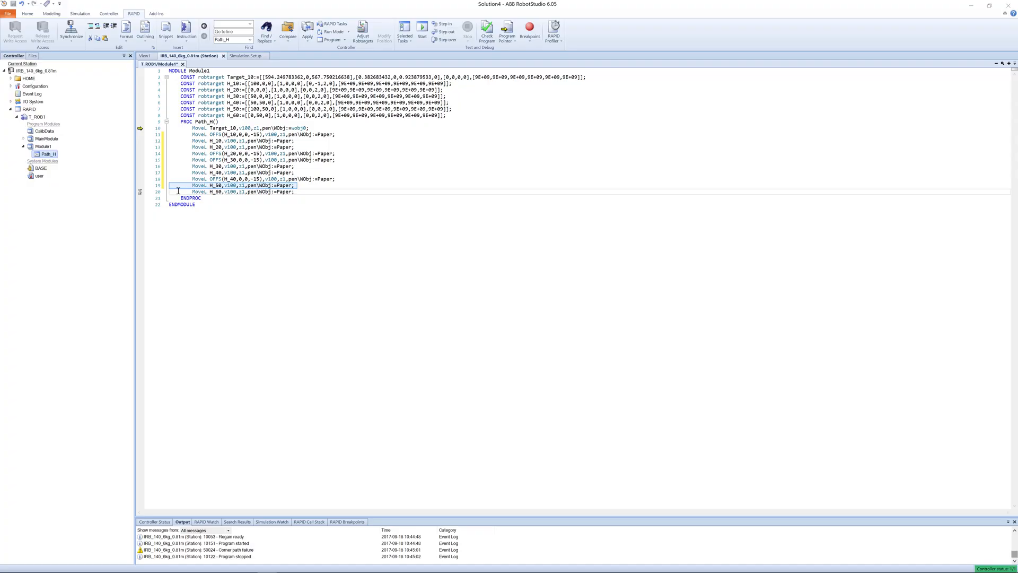
pyautogui.click(171, 192)
pyautogui.hotkey('ctrl', 'v')
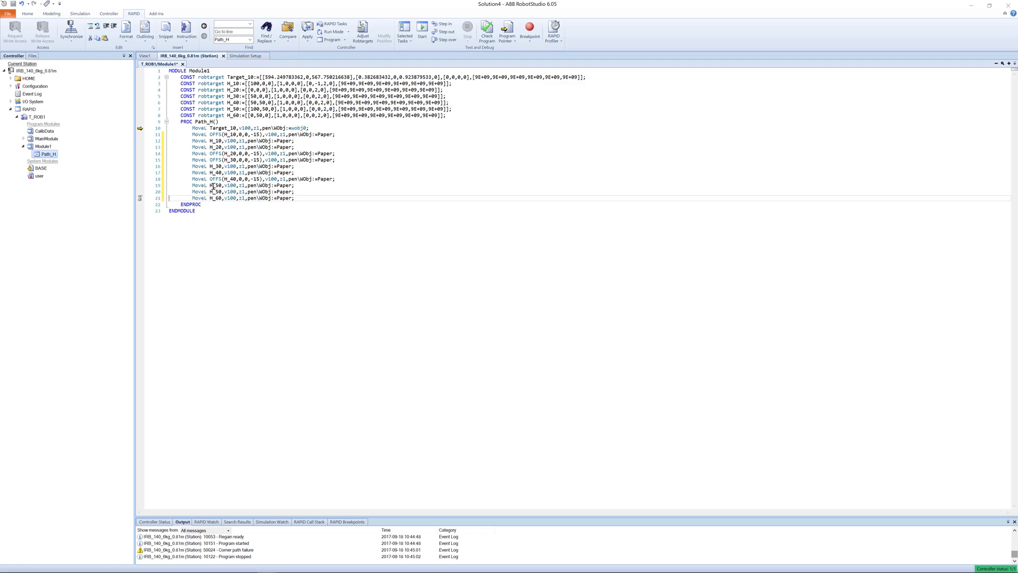
# Change the target of the first MoveL H_50 line to OFFS(H_50,0,0,-15)
pyautogui.click(211, 185)
pyautogui.write('OFFS(H_50')
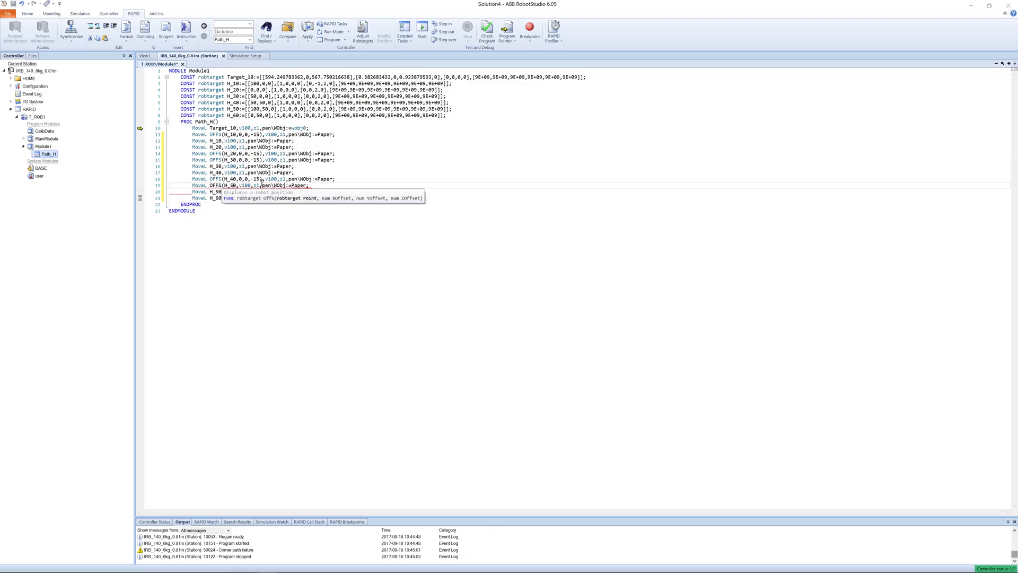
pyautogui.write(',0,0,-15)')
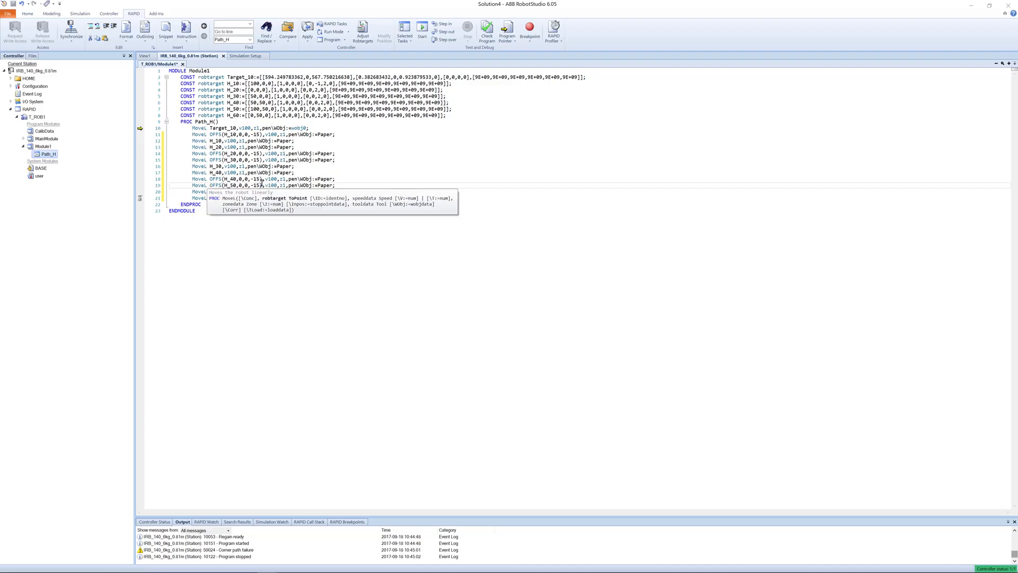
pyautogui.press('Down')
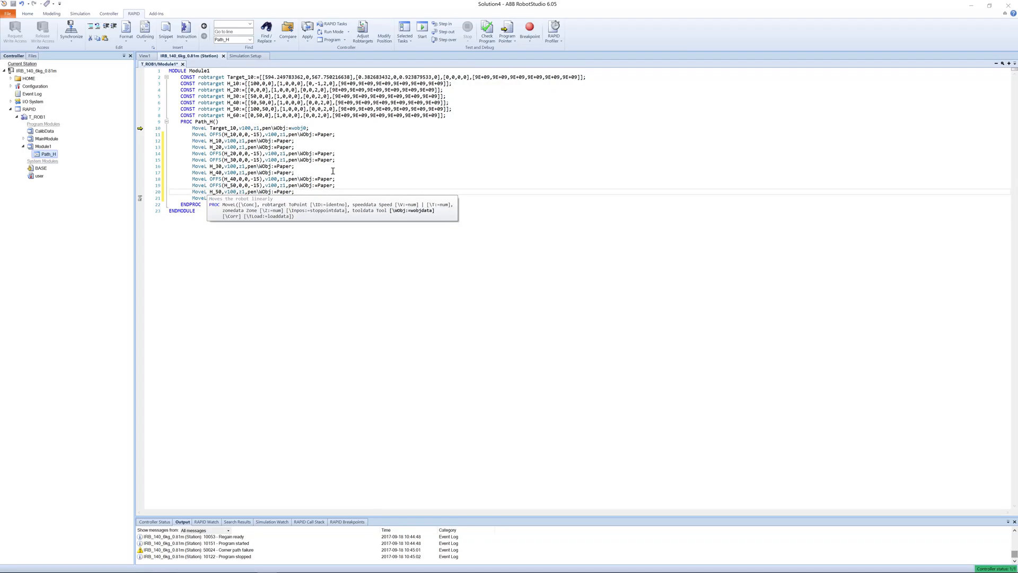
# Duplicate the MoveL H_60 line at the end of the Path_H procedure
pyautogui.click(218, 191)
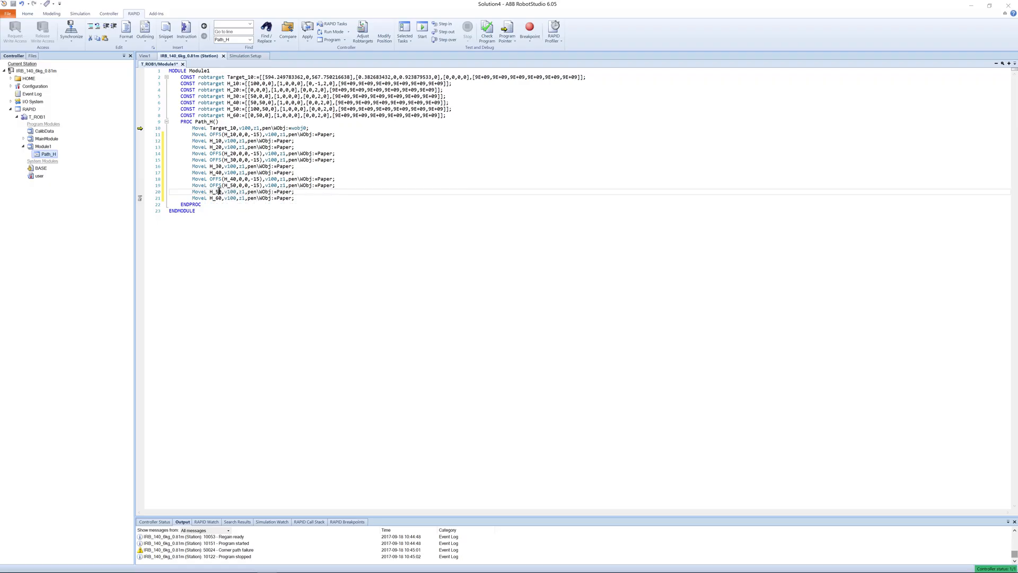
pyautogui.click(215, 198)
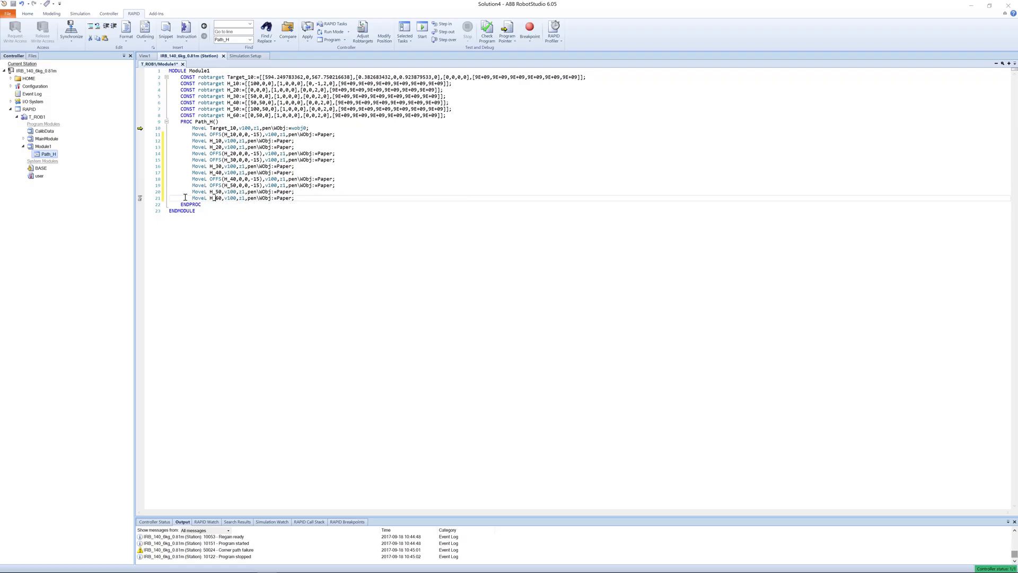
pyautogui.click(170, 198)
pyautogui.click(169, 199)
pyautogui.hotkey('ctrl', 'c')
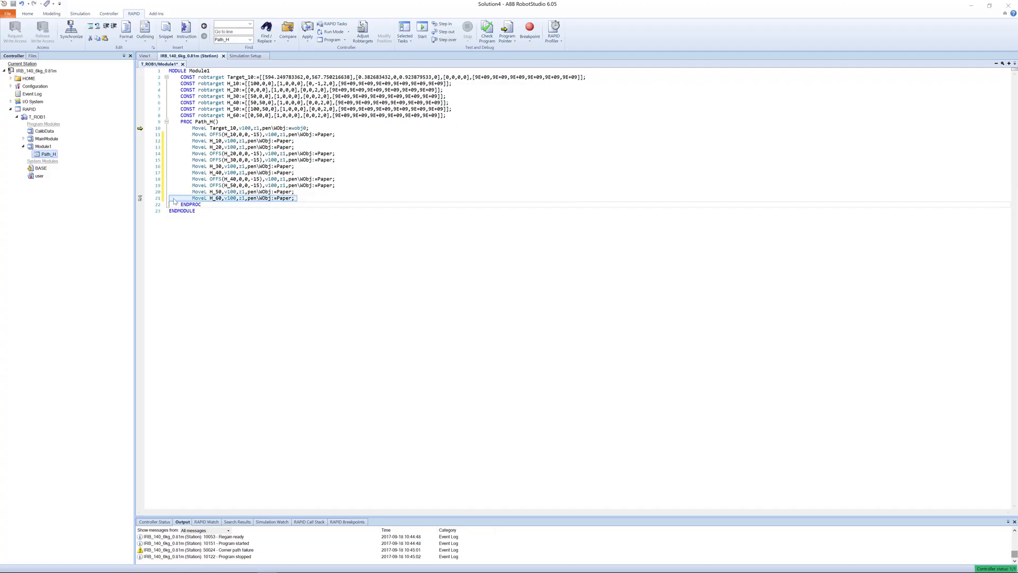
pyautogui.click(171, 198)
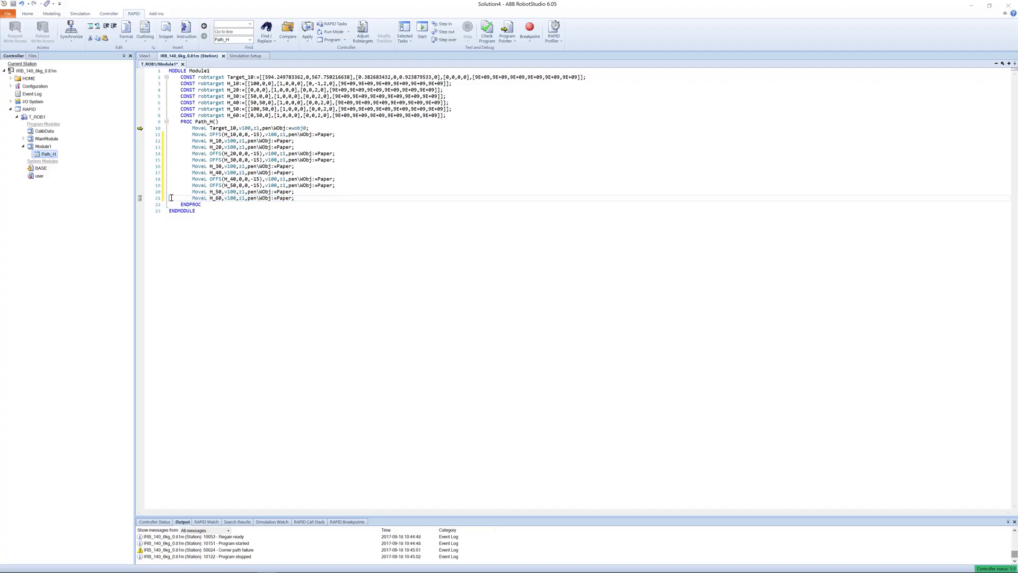
pyautogui.hotkey('ctrl', 'v')
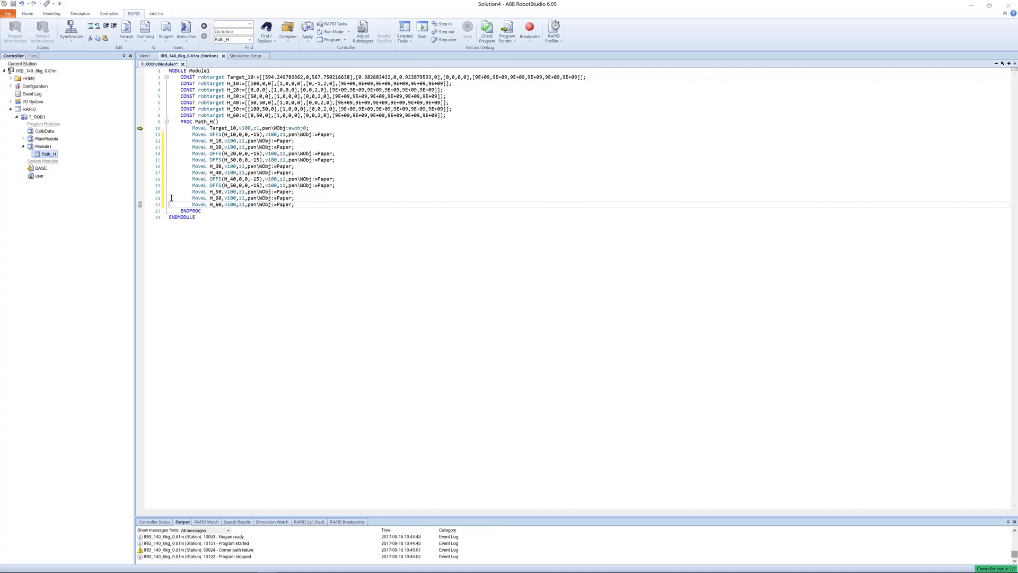
# Change the target of the second MoveL H_60 line to OFFS(H_60,0,0,-15)
pyautogui.click(211, 205)
pyautogui.write('O')
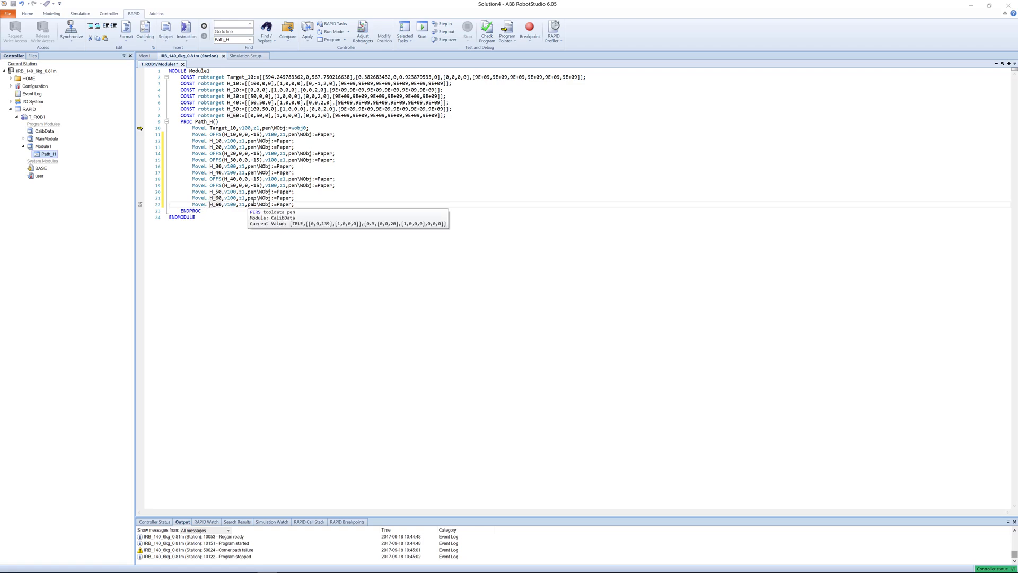
pyautogui.write('FFS(')
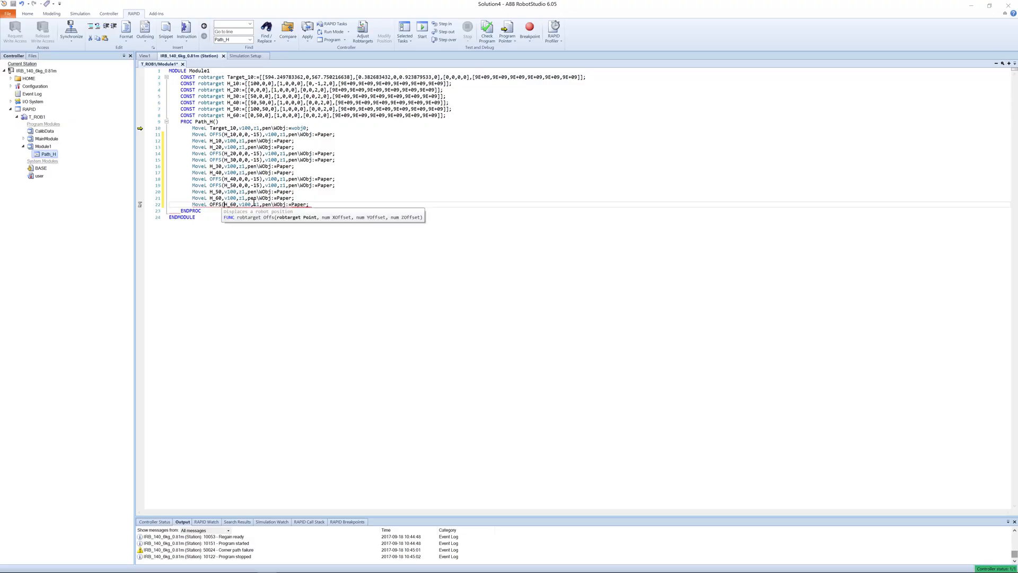
pyautogui.press('Right')
pyautogui.press('Right')
pyautogui.press('Right')
pyautogui.press('Right')
pyautogui.write(',0,0,')
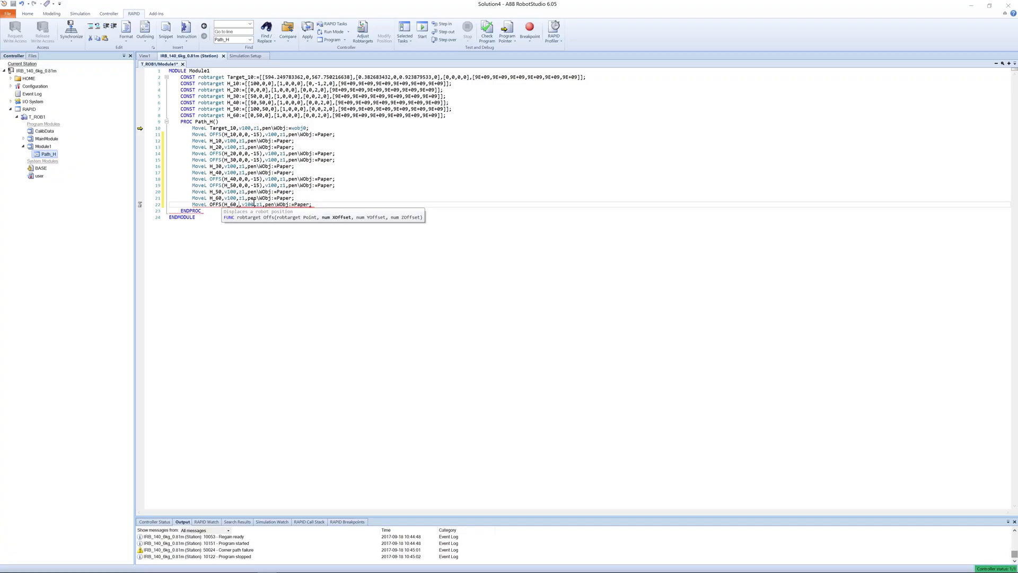
pyautogui.write('-15)')
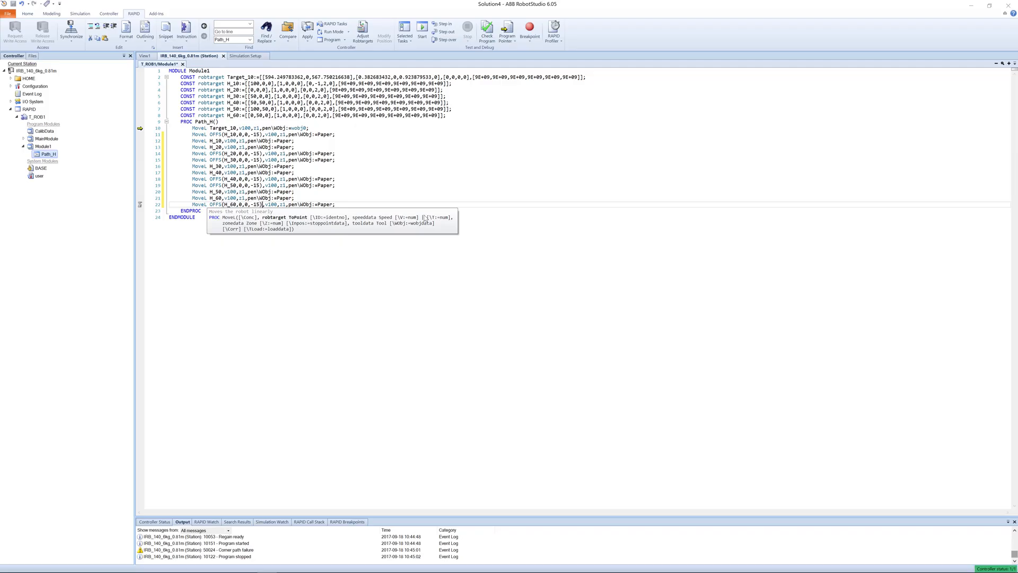
# Set the speed of the MoveL Target_10 instruction to v1000 and its zone to z100
pyautogui.click(230, 140)
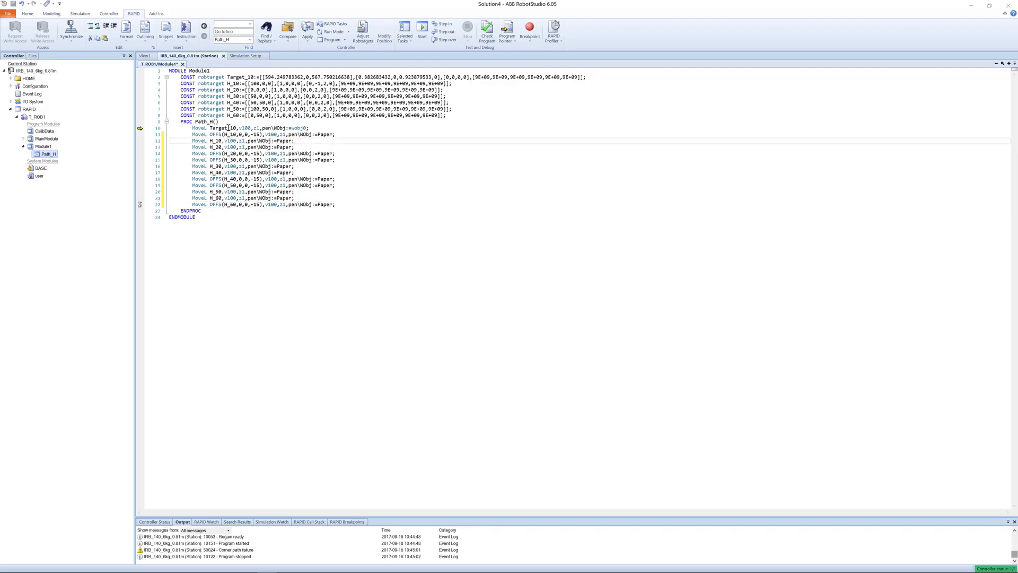
pyautogui.click(245, 129)
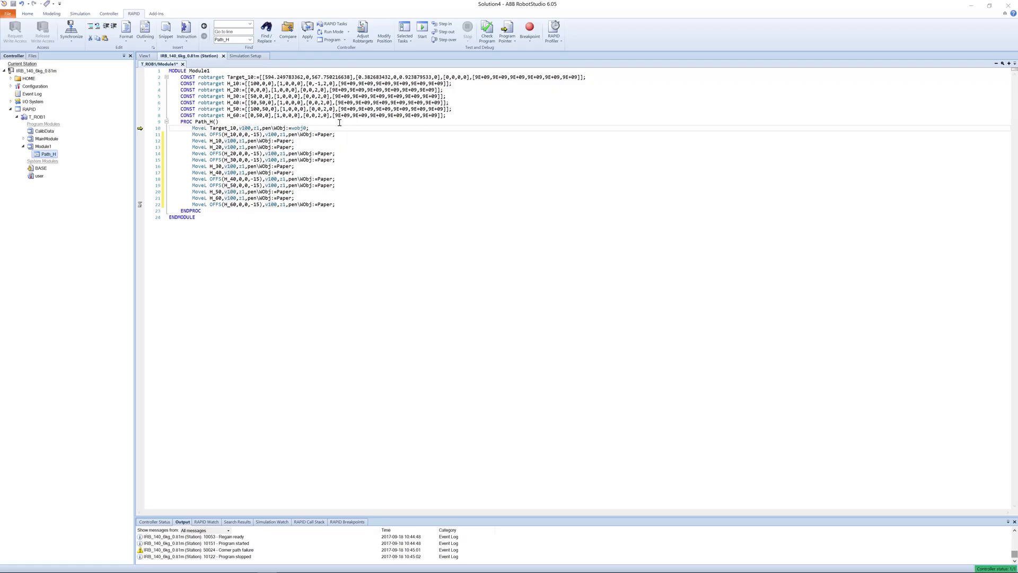
pyautogui.write('0')
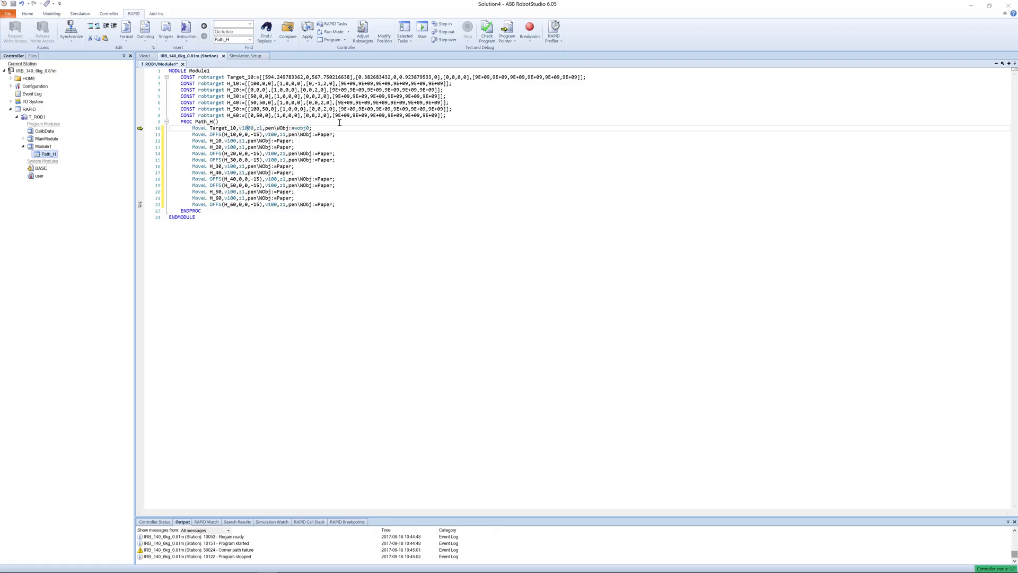
pyautogui.press('Right')
pyautogui.press('Right')
pyautogui.press('Right')
pyautogui.press('Right')
pyautogui.press('Right')
pyautogui.write('00')
pyautogui.press('Down')
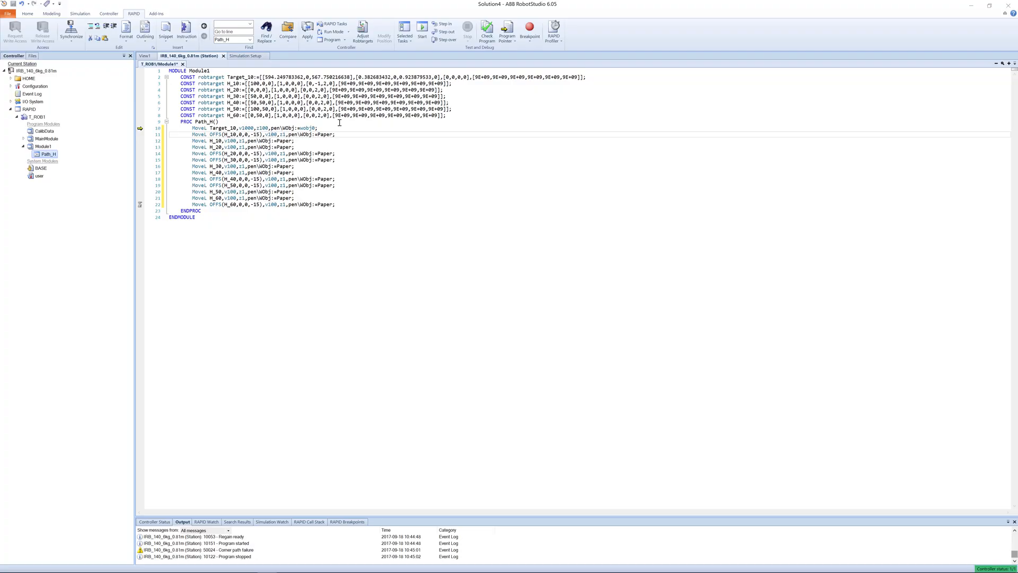
# Set the speed of the MoveL OFFS(H_10,0,0,-15) instruction to v1000 and its zone to z10
pyautogui.write('0')
pyautogui.press('Right')
pyautogui.write('0')
# Set the zone of the final MoveL OFFS(H_60,0,0,-15) instruction to z10 and apply all RAPID changes to the controller
pyautogui.press('Down')
pyautogui.press('Down')
pyautogui.press('Down')
pyautogui.press('Down')
pyautogui.press('Down')
pyautogui.press('Down')
pyautogui.press('Down')
pyautogui.press('Down')
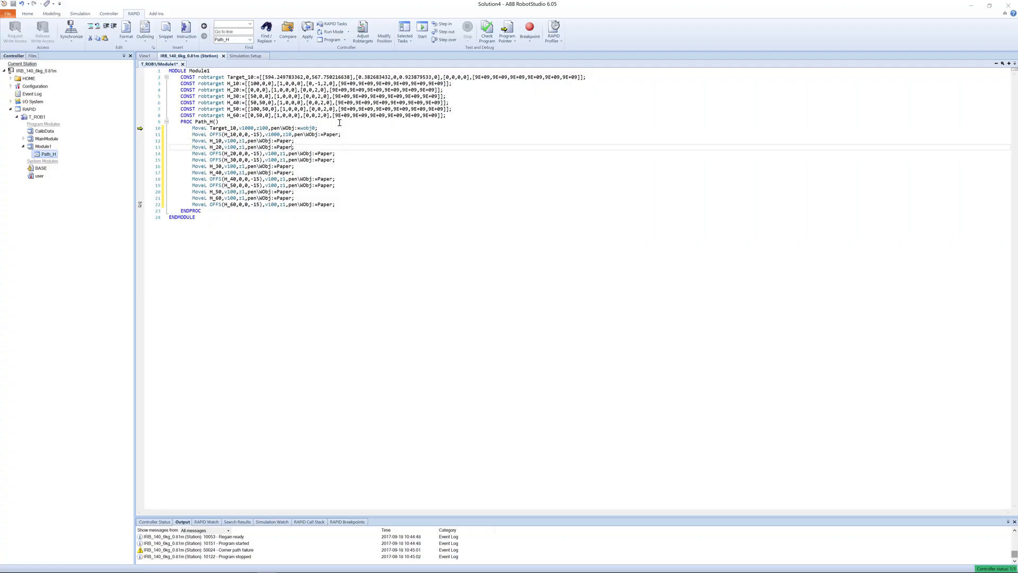
pyautogui.press('Down')
pyautogui.press('Down')
pyautogui.press('Down')
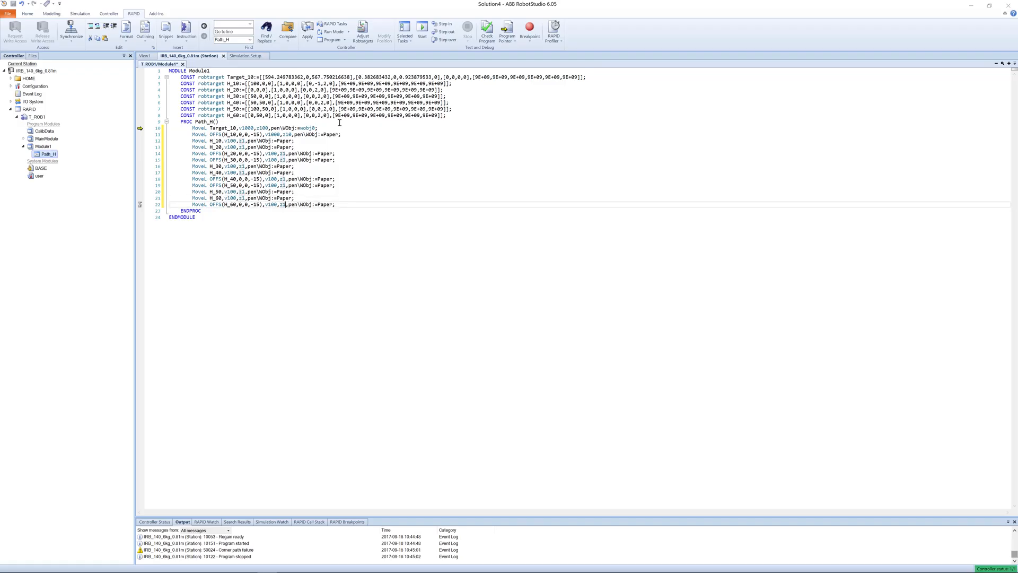
pyautogui.write('0')
pyautogui.click(308, 41)
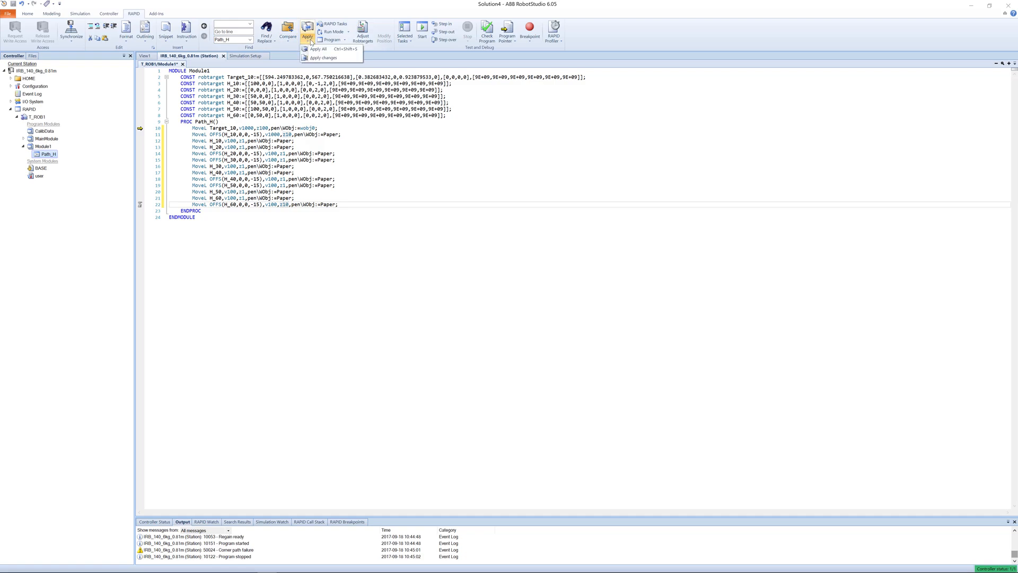
pyautogui.click(320, 49)
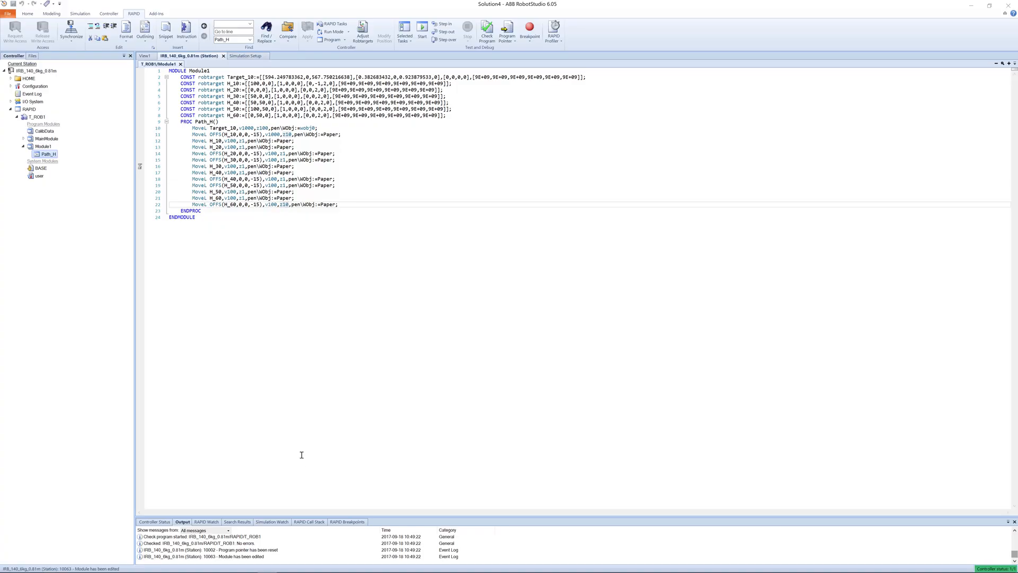
# Remove the semicolon ending the MoveL H_60 line and apply the RAPID changes to test the syntax check
pyautogui.click(305, 199)
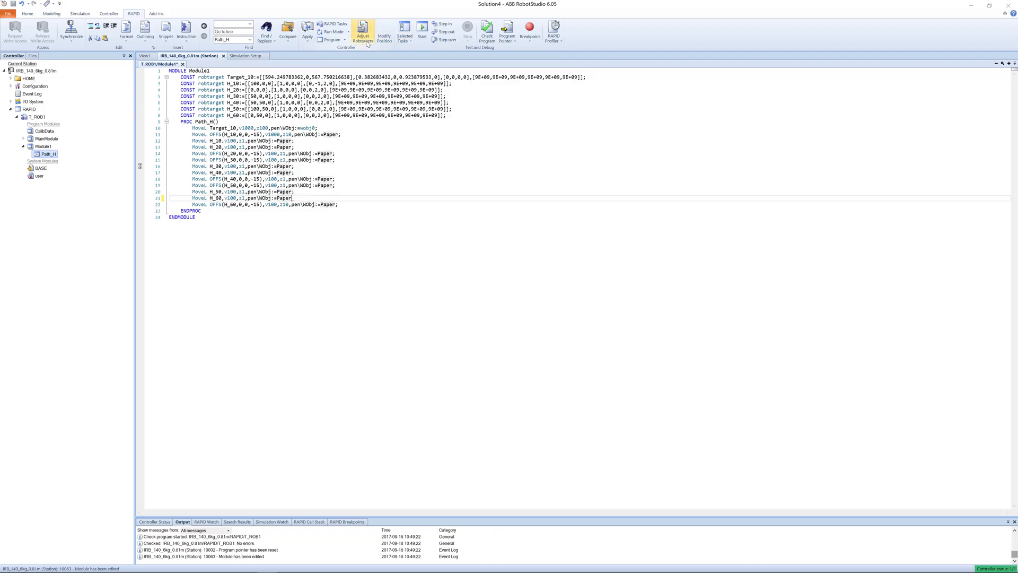
pyautogui.click(308, 35)
pyautogui.click(324, 53)
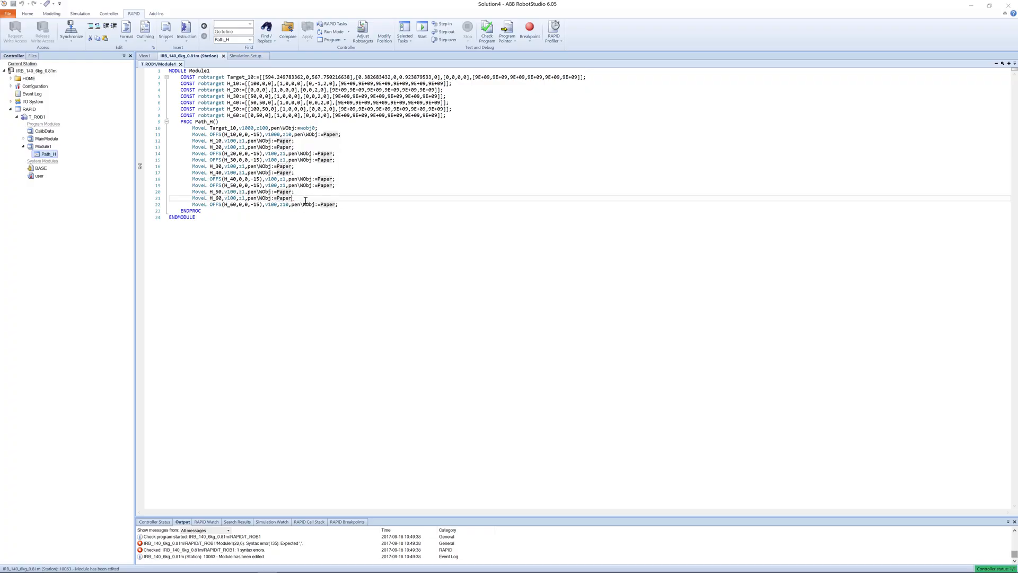
# Restore the semicolon at the end of the MoveL H_60 line and apply the RAPID changes
pyautogui.write(';')
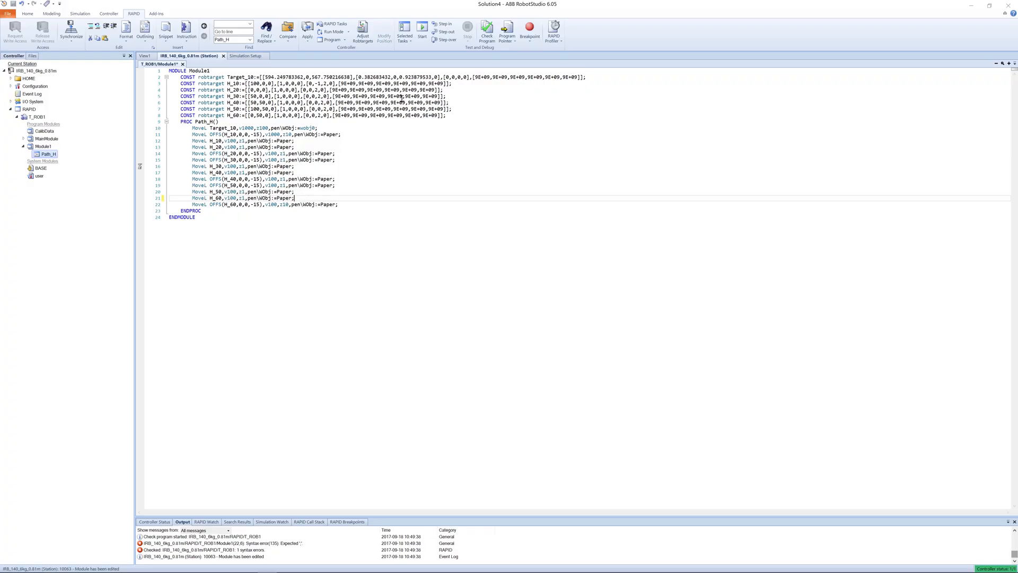
pyautogui.click(308, 37)
pyautogui.click(316, 58)
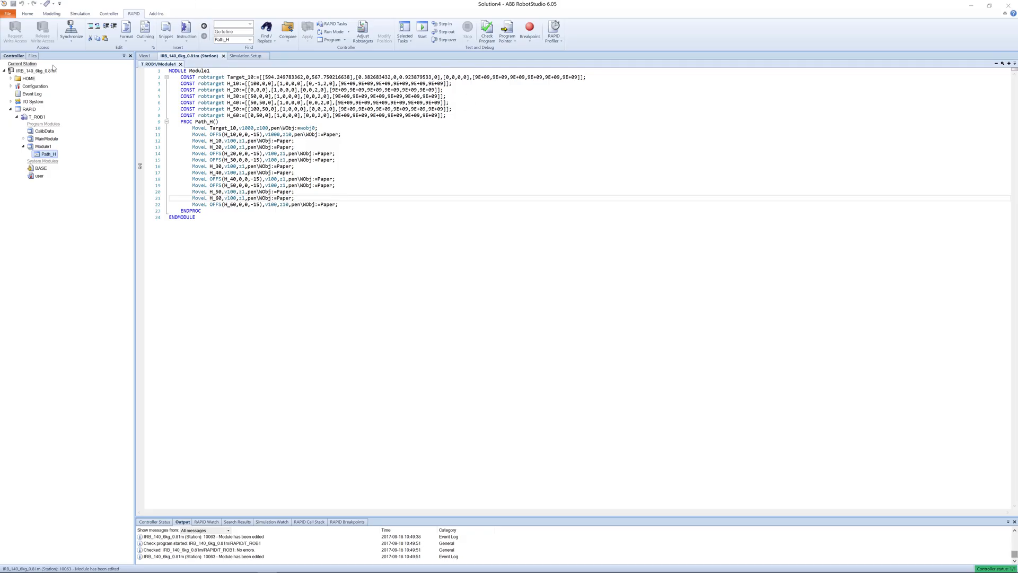
# Synchronize the whole IRB_140_6kg_0.81m controller, including paths, tool data and work object, from RAPID to the station
pyautogui.click(71, 40)
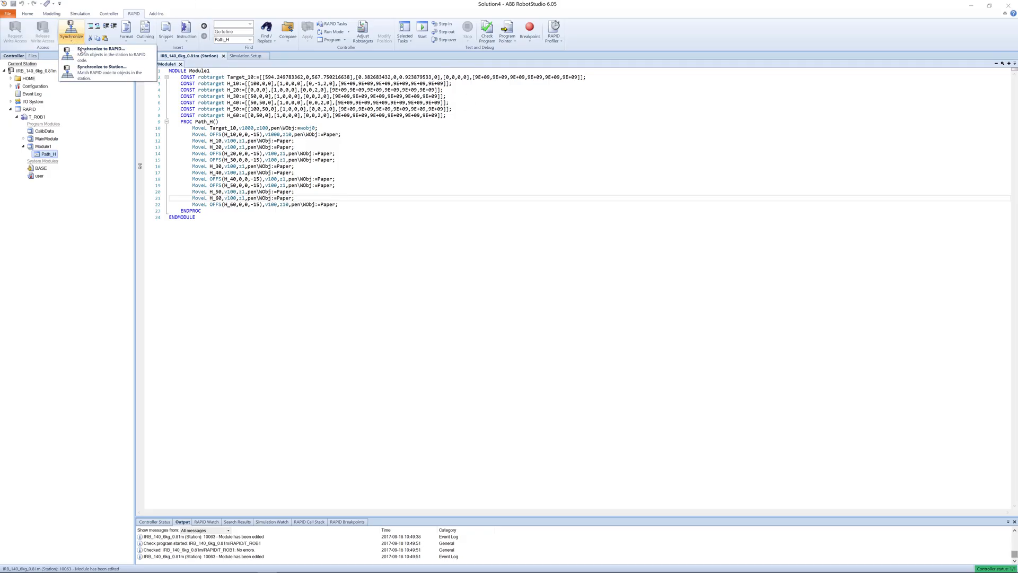
pyautogui.click(83, 75)
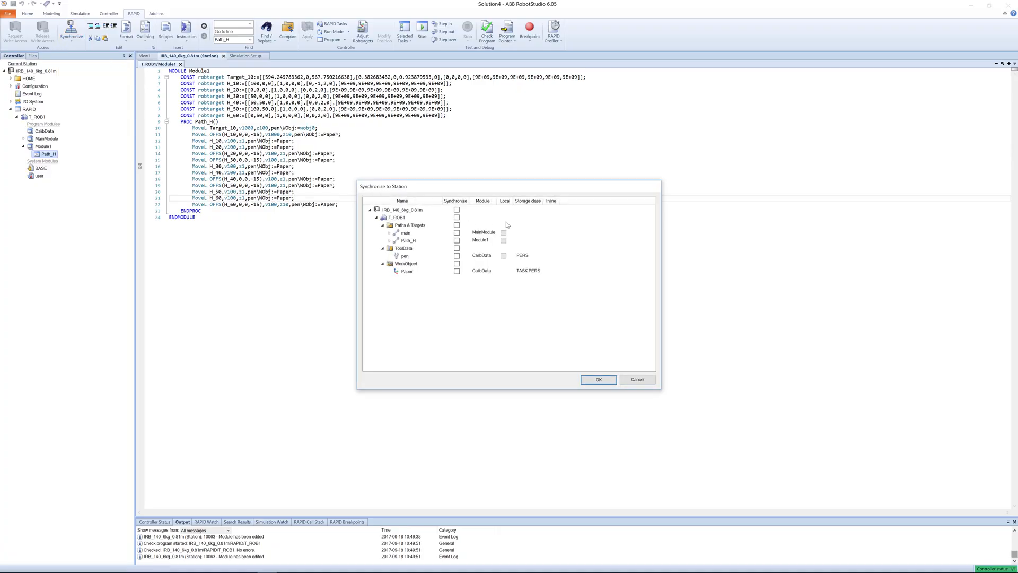
pyautogui.click(456, 210)
pyautogui.click(598, 380)
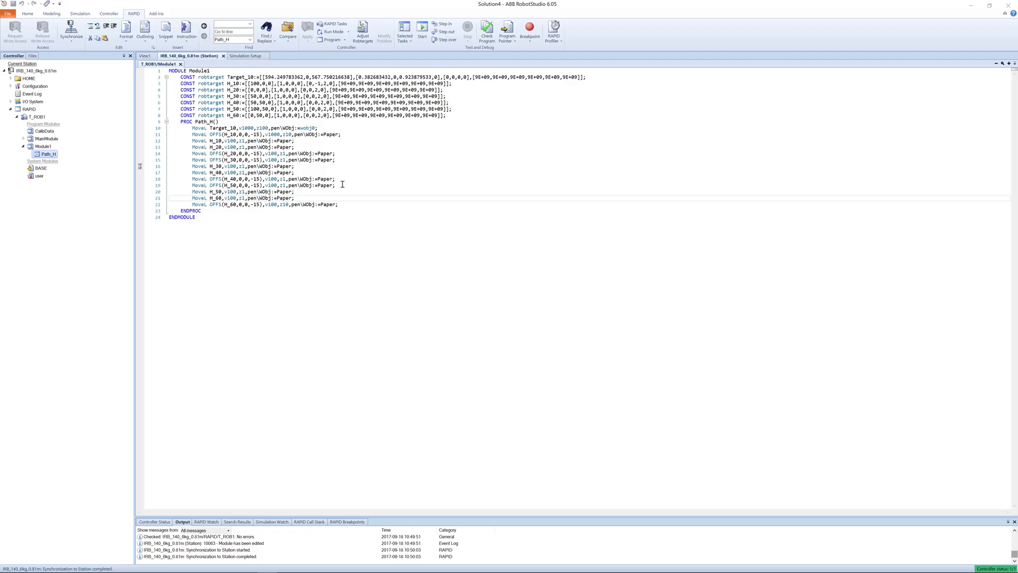
# Play the simulation of Path_H twice and watch the pen's movement over the paper
pyautogui.click(80, 15)
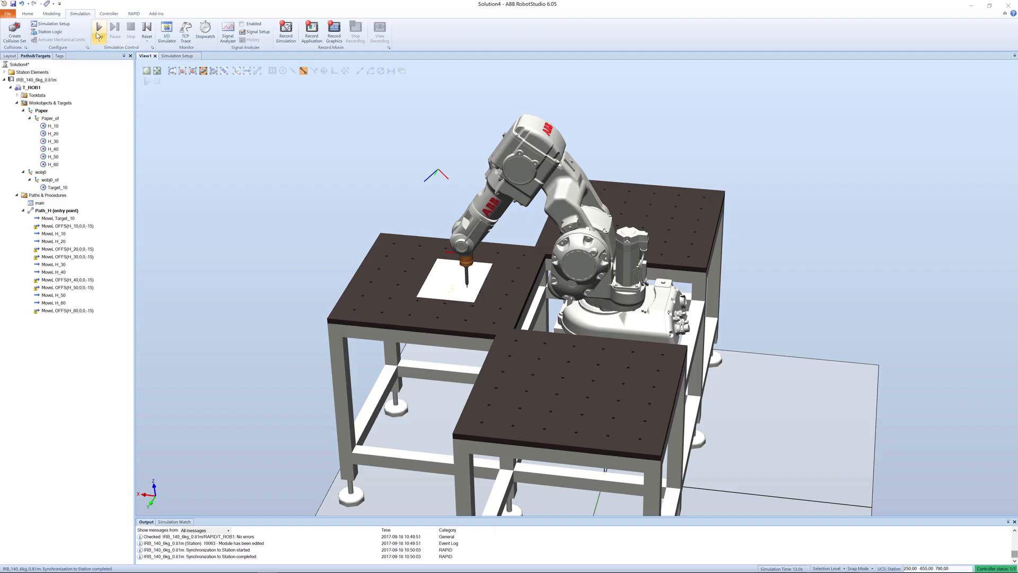
pyautogui.click(99, 30)
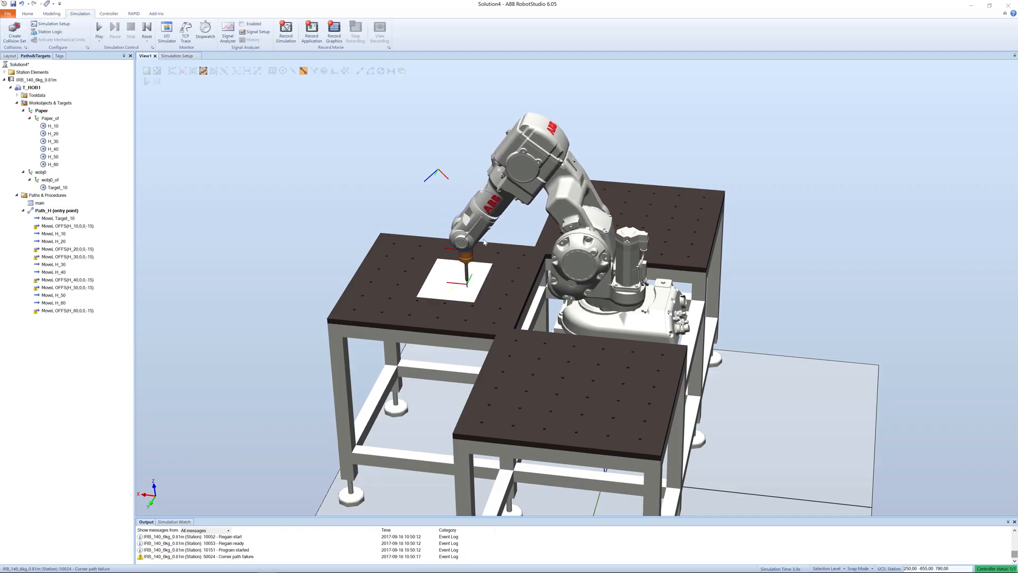
pyautogui.keyDown('ctrl'); pyautogui.keyDown('shift'); pyautogui.moveTo(508, 309); pyautogui.dragTo(492, 303); pyautogui.keyUp('shift'); pyautogui.keyUp('ctrl')
pyautogui.scroll(5, 493, 302)
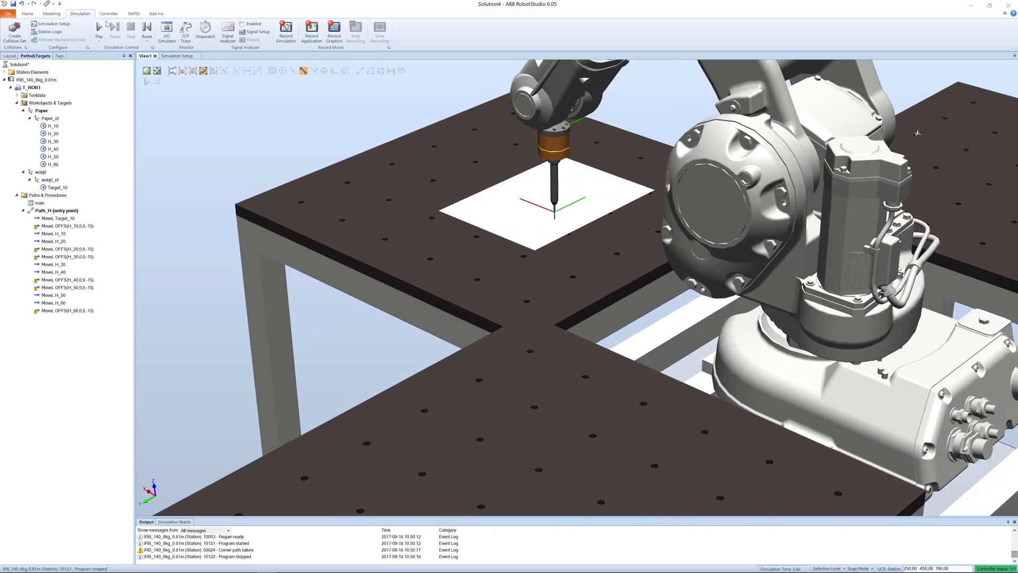
pyautogui.click(101, 27)
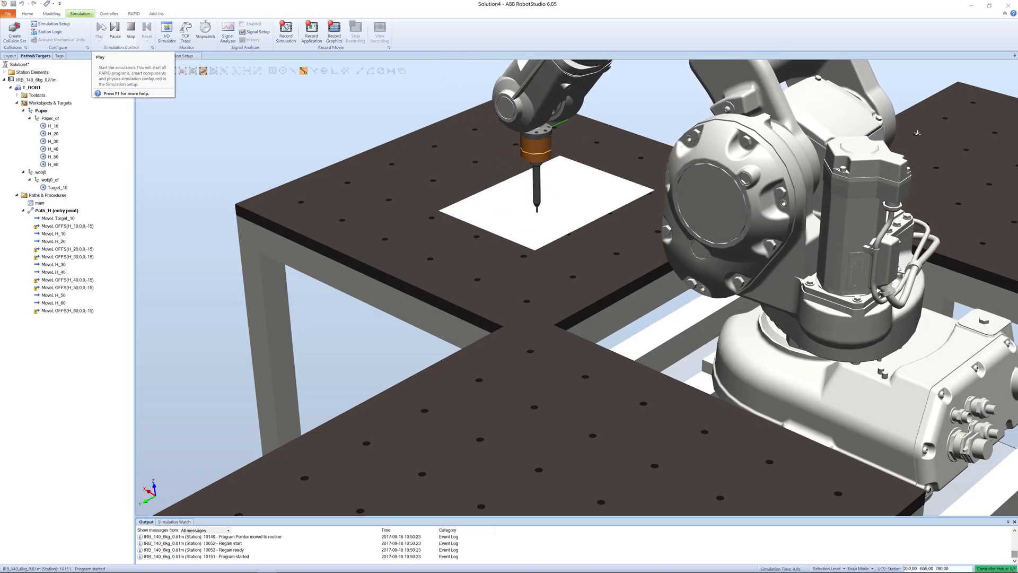
pyautogui.scroll(-6, 307, 88)
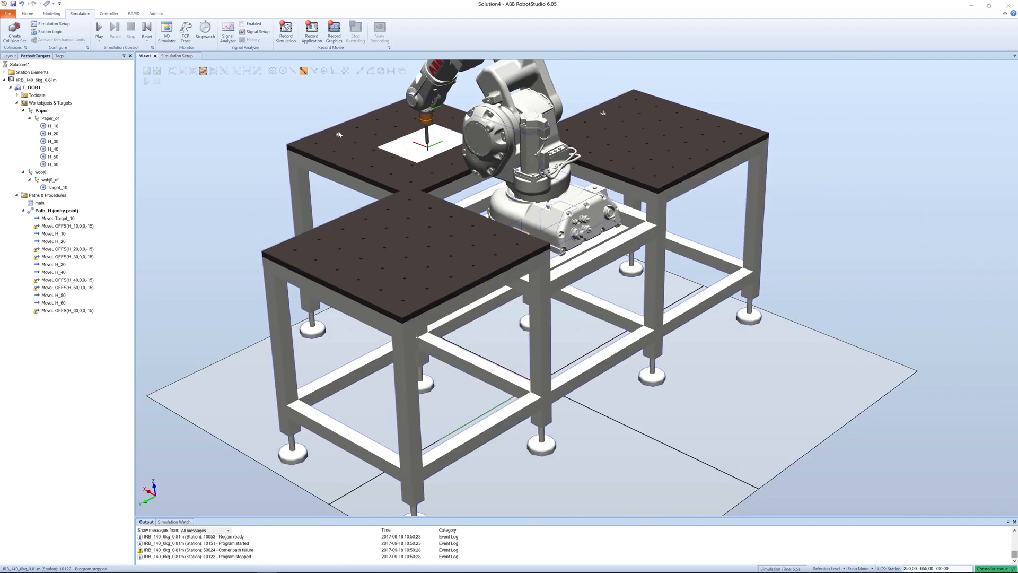
pyautogui.keyDown('ctrl'); pyautogui.keyDown('shift'); pyautogui.moveTo(339, 134); pyautogui.dragTo(376, 155); pyautogui.keyUp('shift'); pyautogui.keyUp('ctrl')
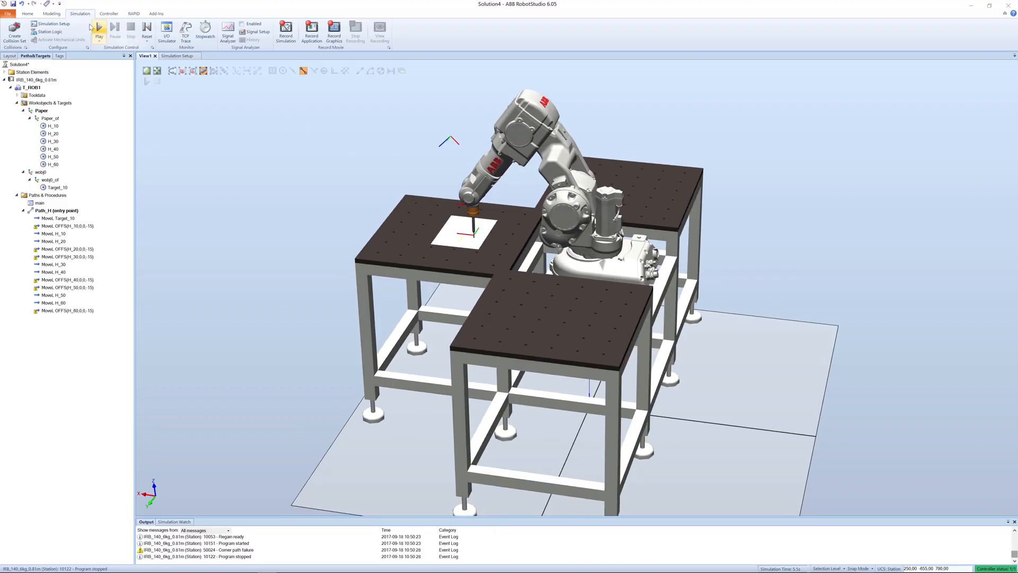
# Start creating new targets referenced to the work object Paper, with V_10 as the target name
pyautogui.click(31, 14)
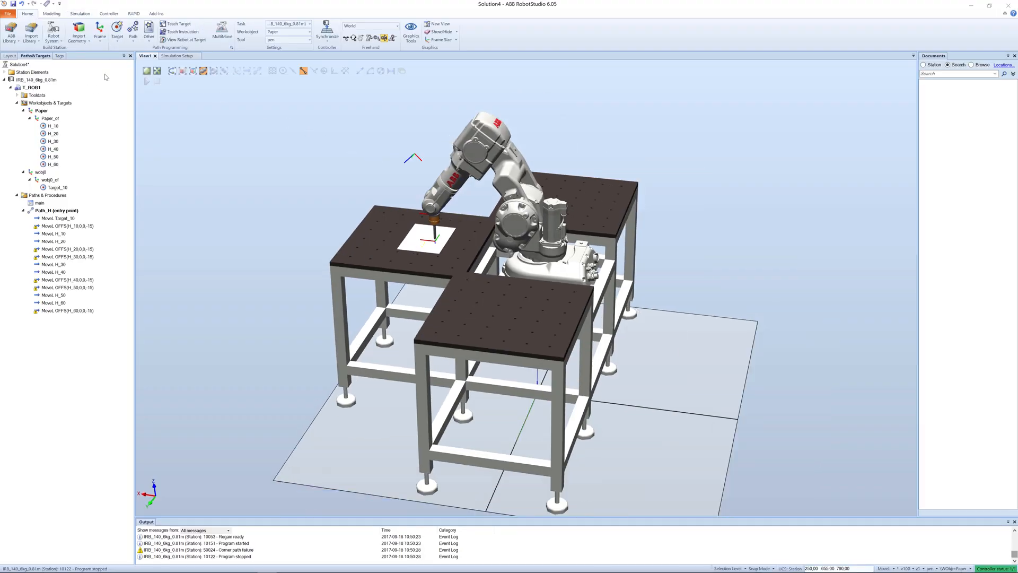
pyautogui.click(120, 42)
pyautogui.click(139, 53)
pyautogui.click(25, 72)
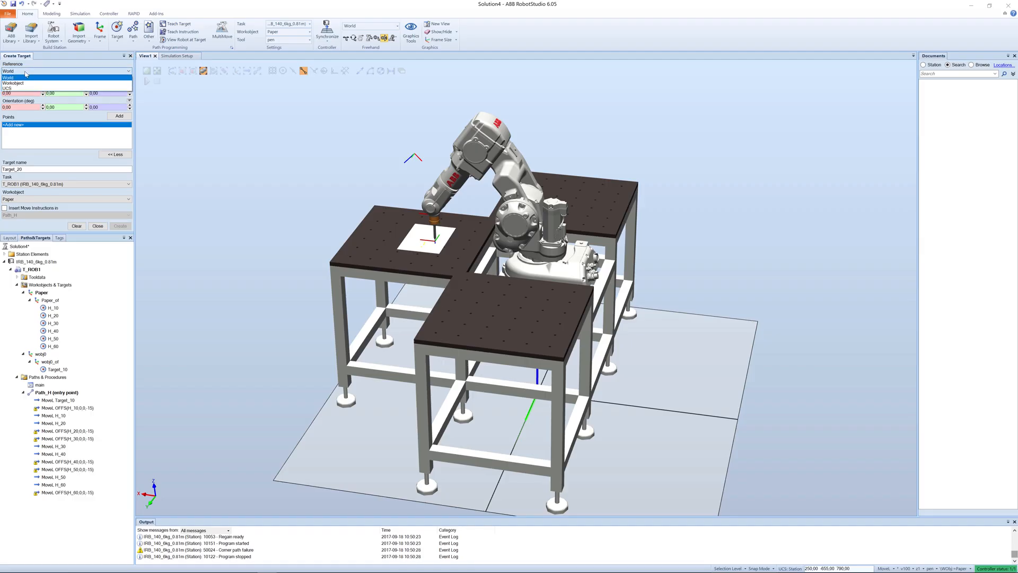
pyautogui.click(29, 85)
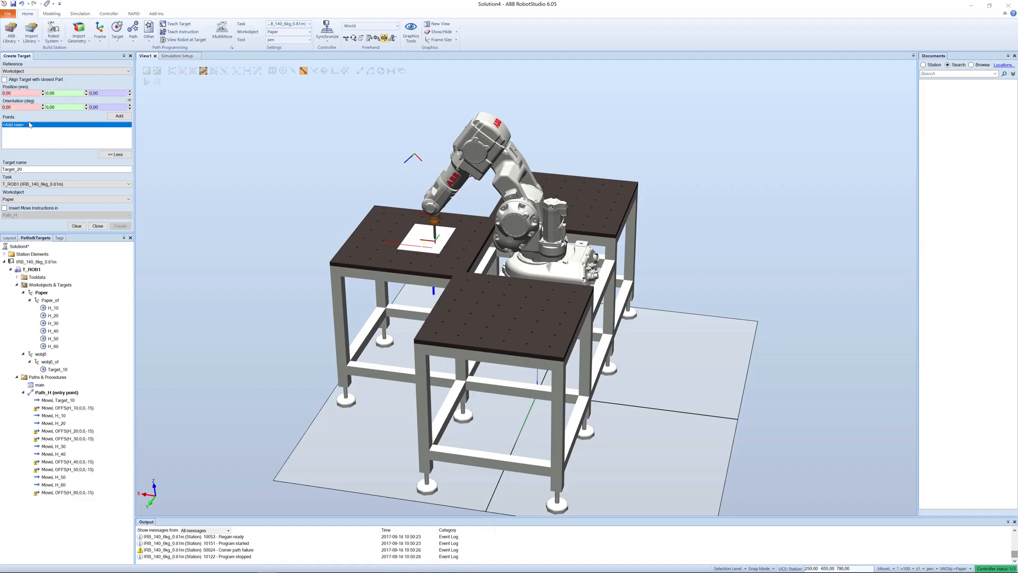
pyautogui.doubleClick(24, 170)
pyautogui.write('V')
# Add points at (100, 100, 0), (0, 125, 0) and (100, 150, 0) mm and create the V targets from them
pyautogui.moveTo(15, 94); pyautogui.dragTo(2, 95)
pyautogui.moveTo(58, 94); pyautogui.dragTo(46, 94)
pyautogui.click(120, 116)
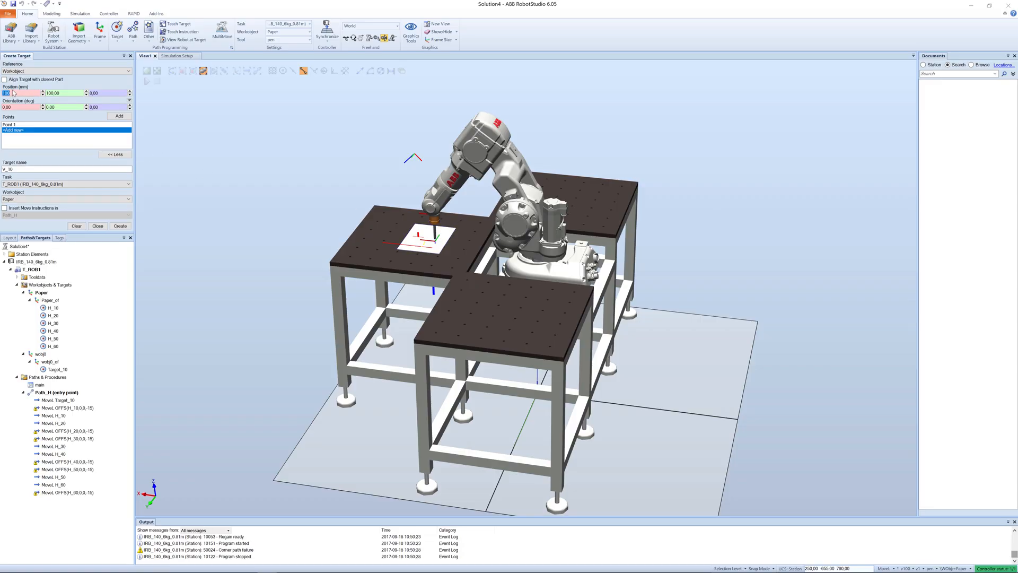
pyautogui.write('0')
pyautogui.click(47, 94)
pyautogui.write('125')
pyautogui.click(118, 116)
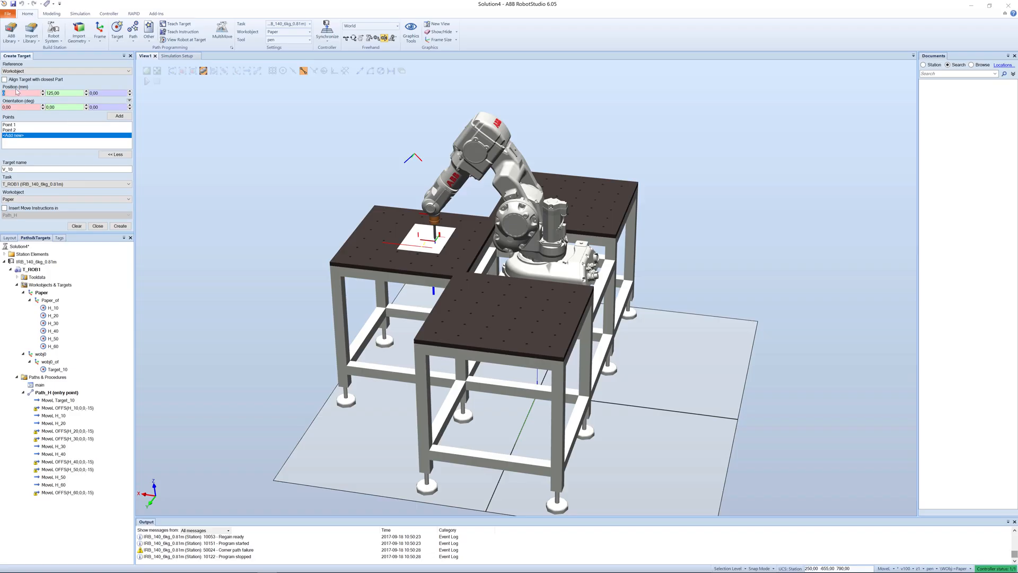
pyautogui.click(46, 93)
pyautogui.write('-15')
pyautogui.click(119, 115)
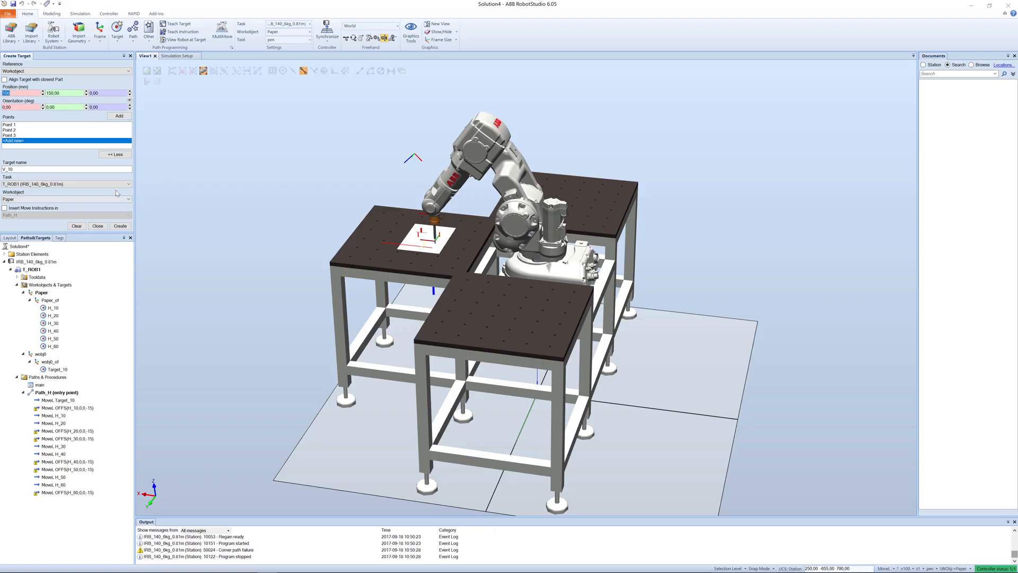
pyautogui.click(124, 226)
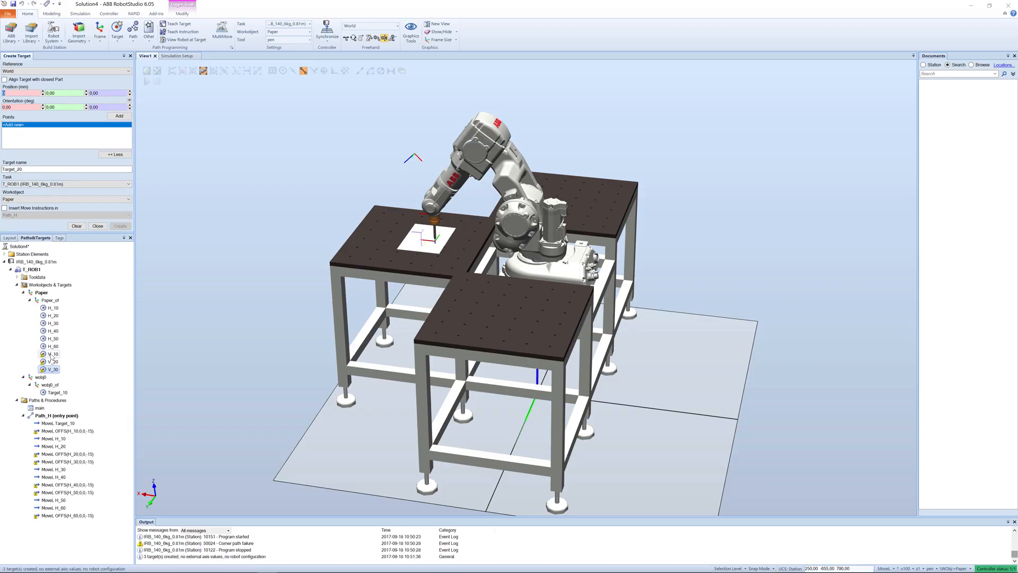
# Create a new empty path and rename it Path_V
pyautogui.click(52, 370)
pyautogui.rightClick(25, 400)
pyautogui.click(44, 405)
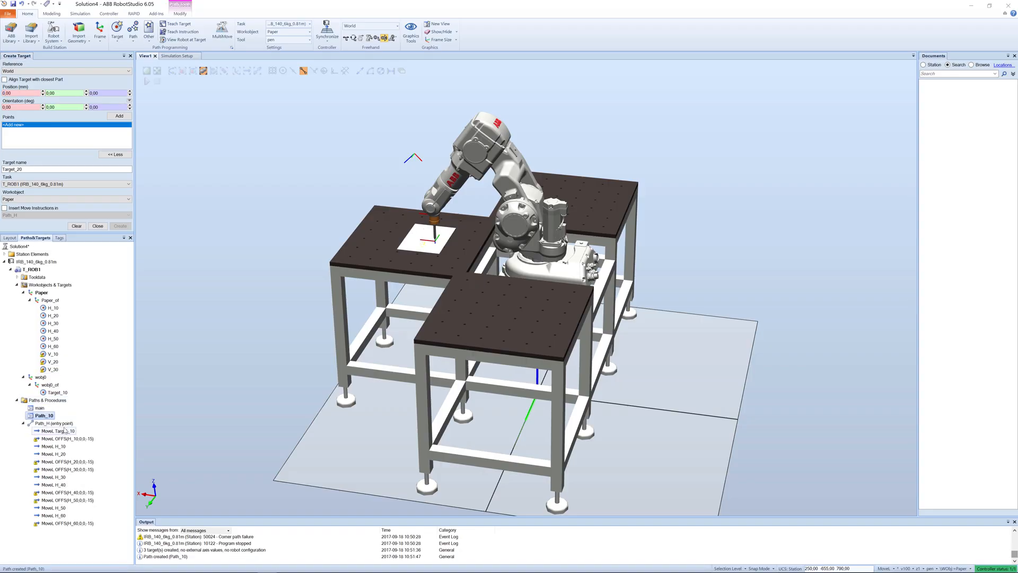
pyautogui.click(42, 415)
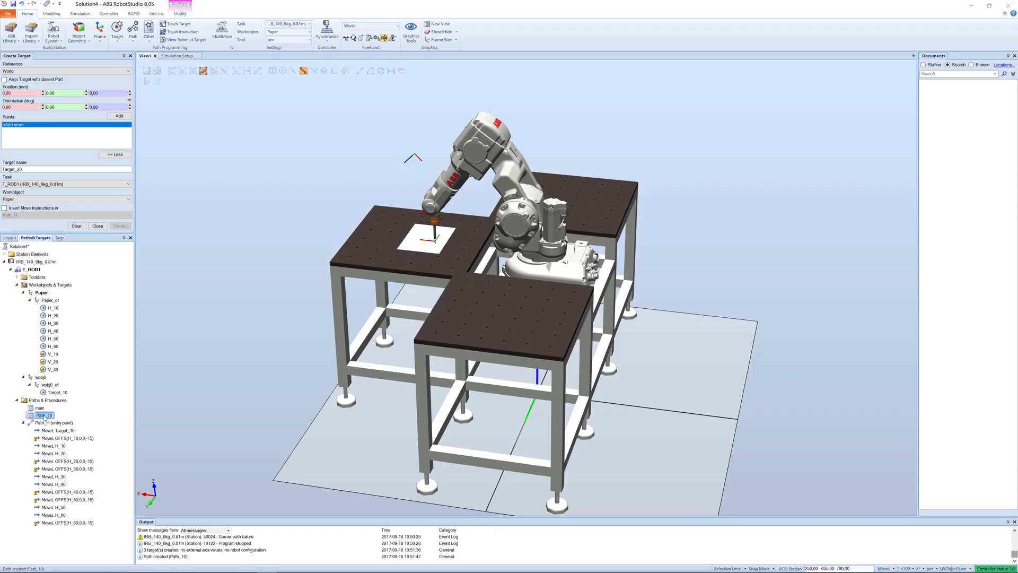
pyautogui.write('Path_V')
pyautogui.press('Return')
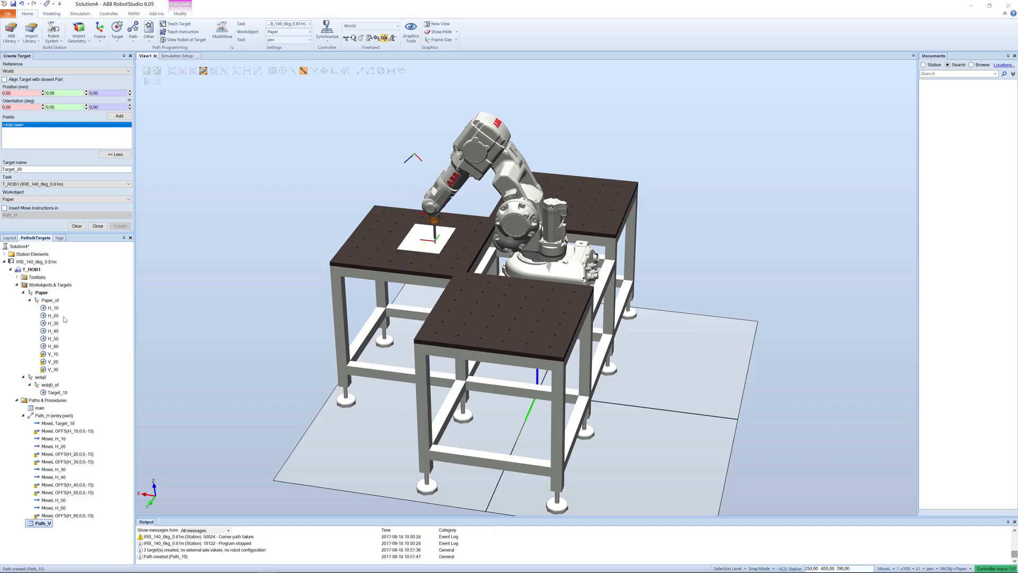
# Add move instructions for targets V_10, V_20 and V_30 to Path_V, followed by one for Target_10
pyautogui.click(54, 354)
pyautogui.keyDown('shift'); pyautogui.click(49, 370); pyautogui.keyUp('shift')
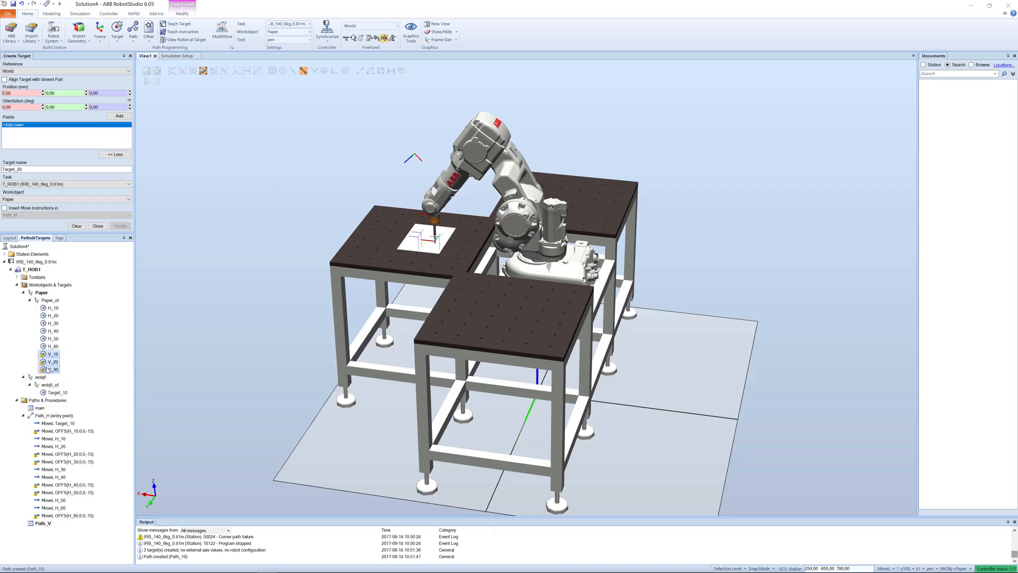
pyautogui.moveTo(47, 360); pyautogui.dragTo(39, 525)
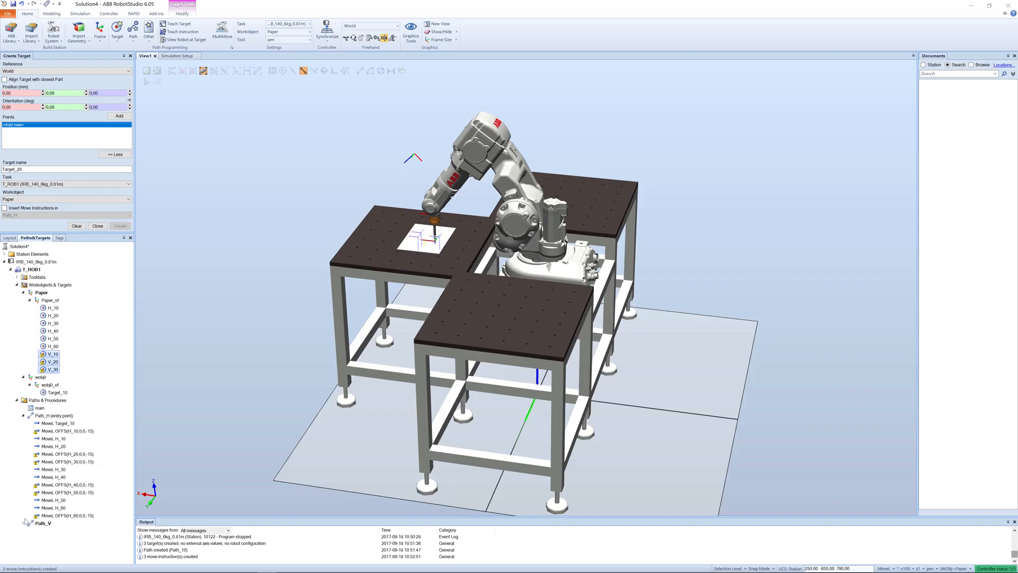
pyautogui.click(23, 523)
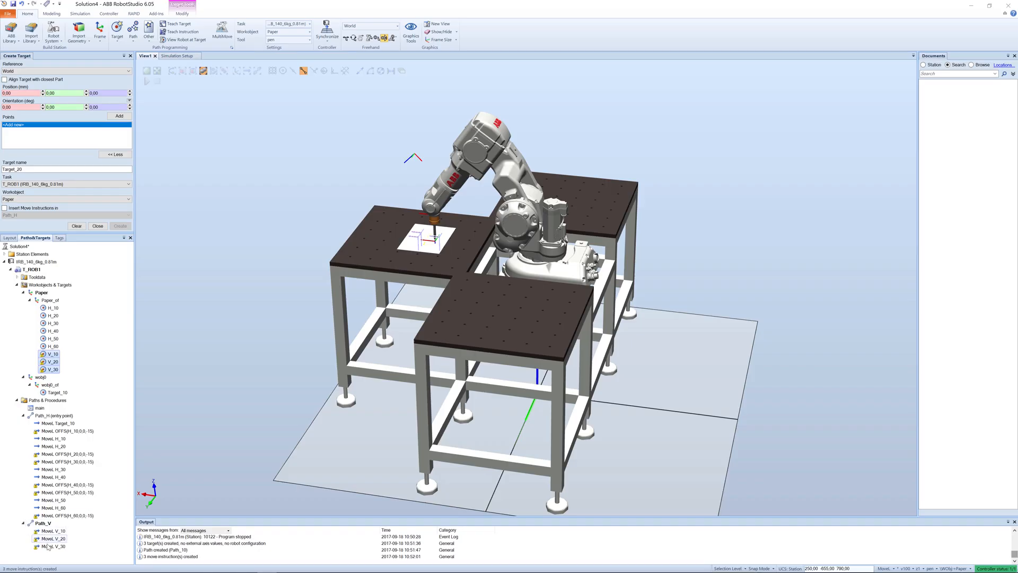
pyautogui.click(45, 394)
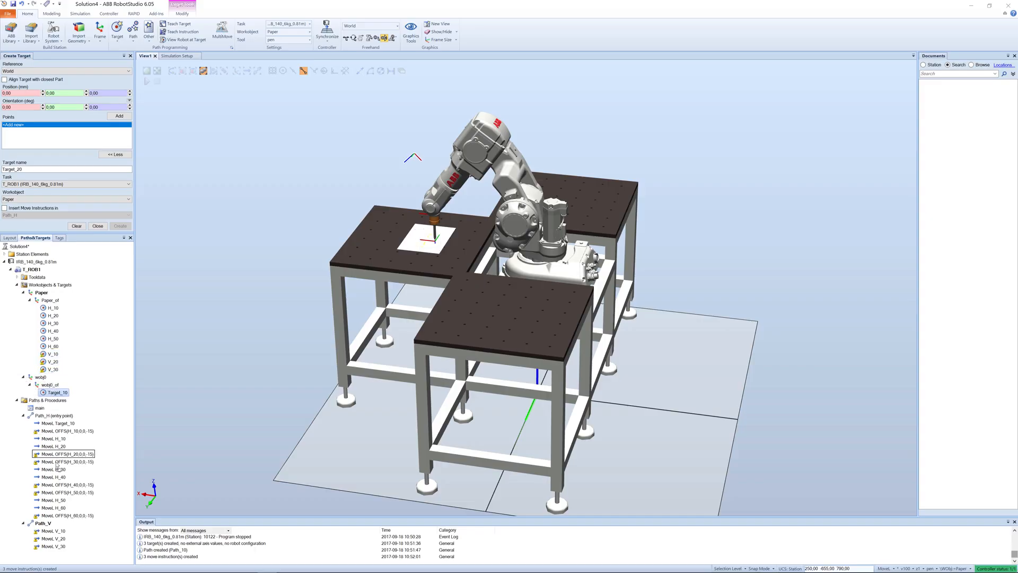
pyautogui.moveTo(46, 549); pyautogui.dragTo(46, 550)
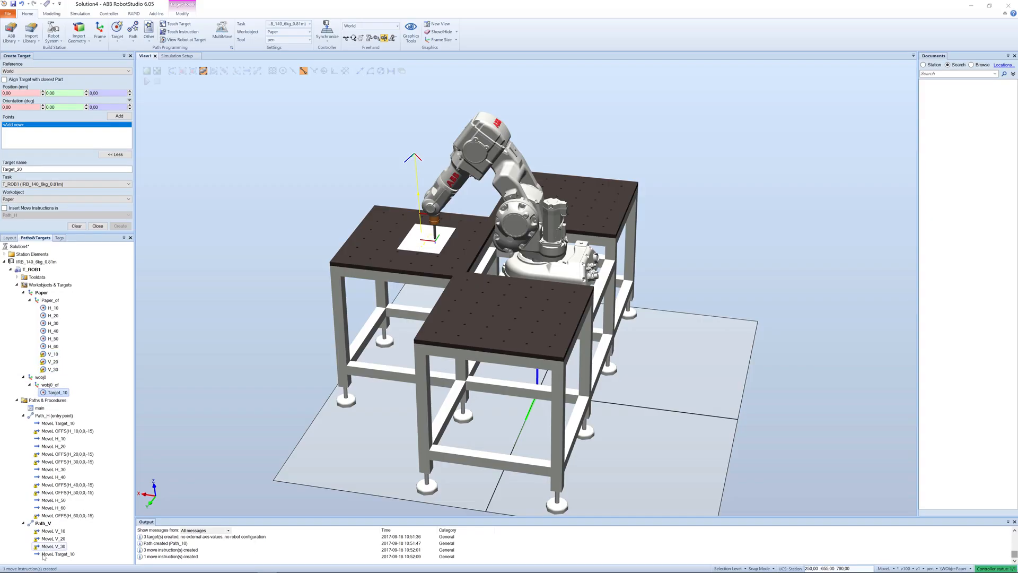
# Run Auto Configuration on Path_V, compare the available robot configurations, apply Cfg1 (-1,0,1,0), and close the target creation form
pyautogui.click(42, 523)
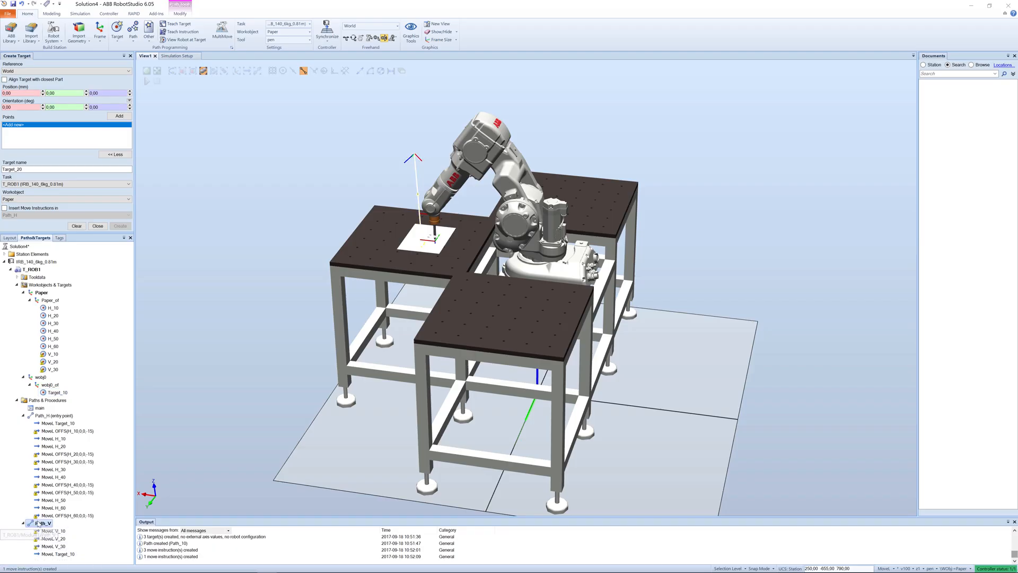
pyautogui.rightClick(38, 525)
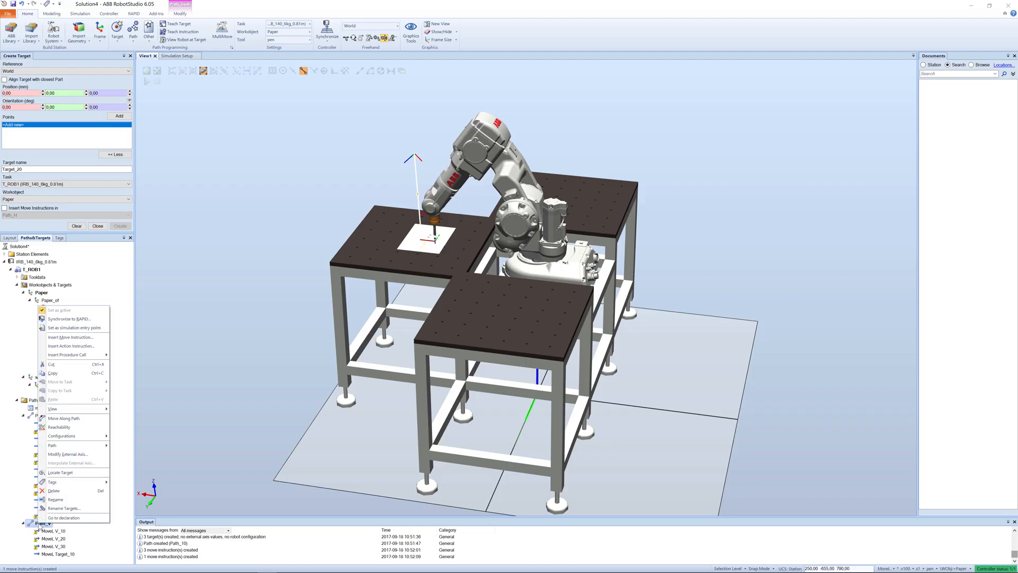
pyautogui.moveTo(86, 441)
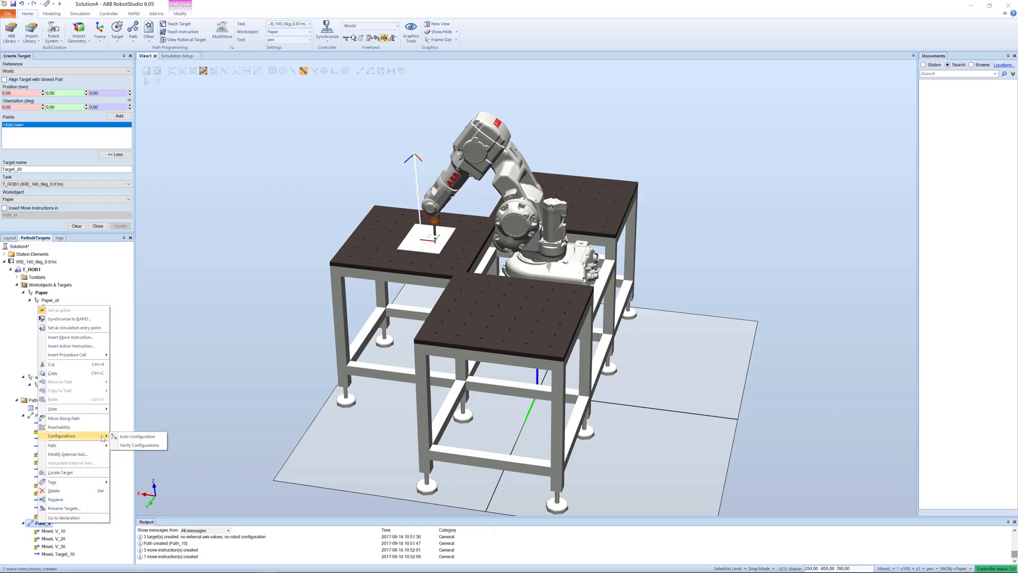
pyautogui.click(126, 438)
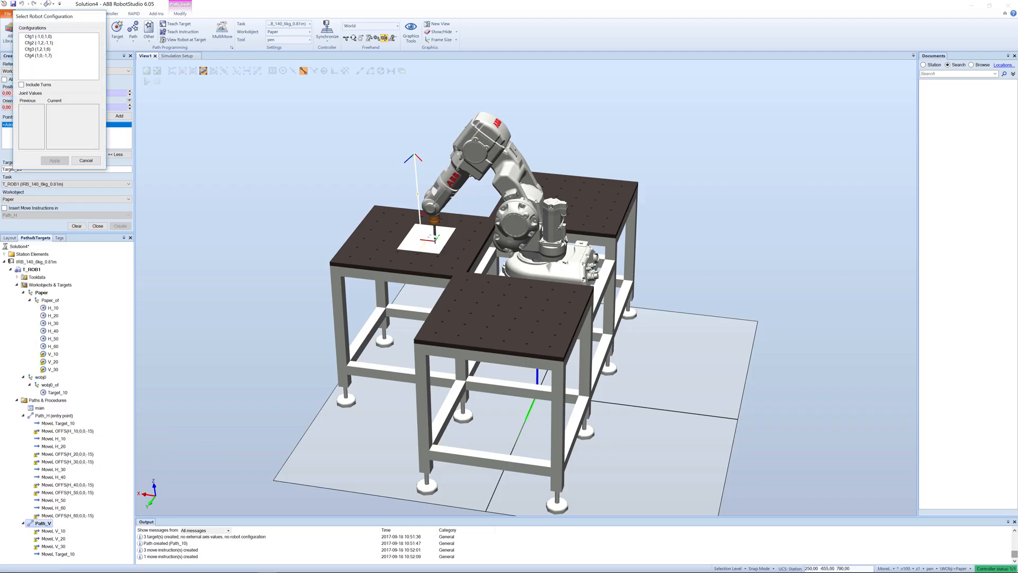
pyautogui.click(43, 36)
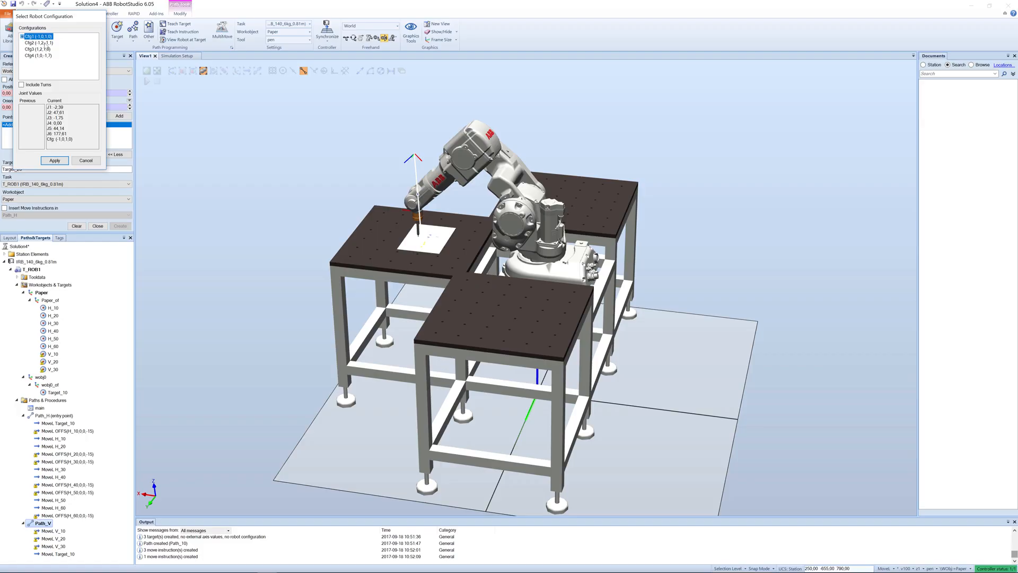
pyautogui.click(43, 44)
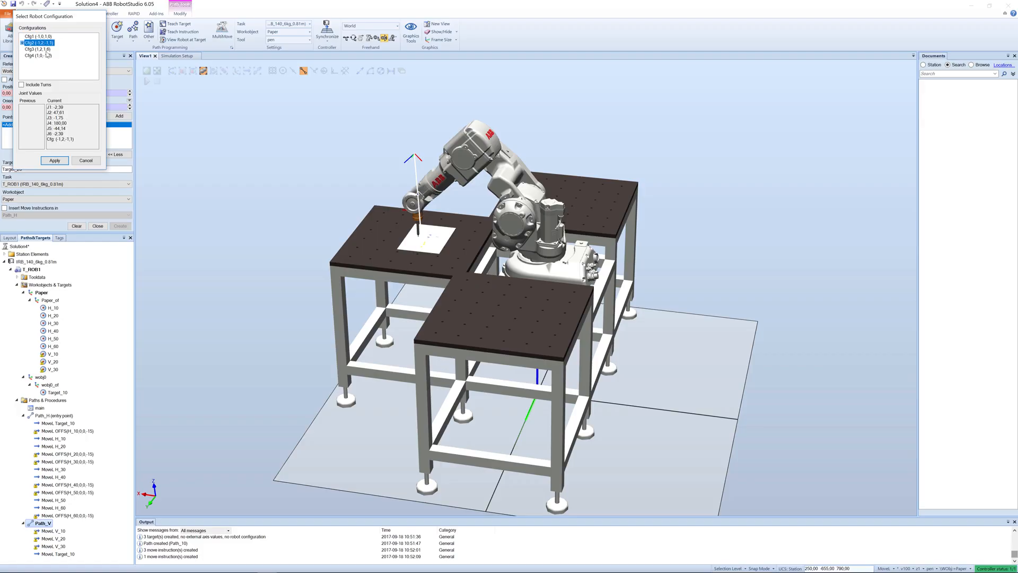
pyautogui.click(42, 49)
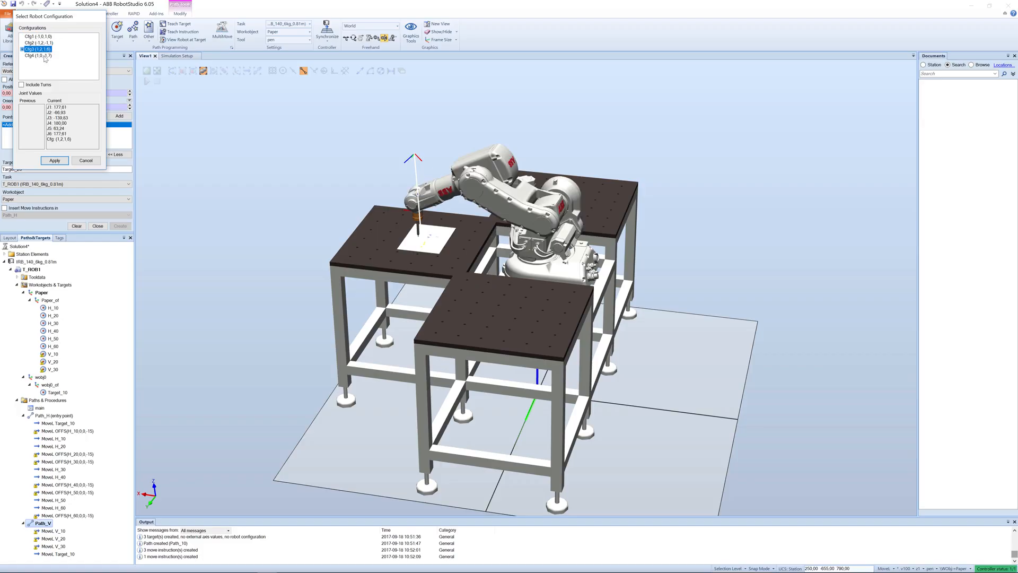
pyautogui.click(45, 55)
pyautogui.click(45, 50)
pyautogui.click(40, 43)
pyautogui.click(43, 36)
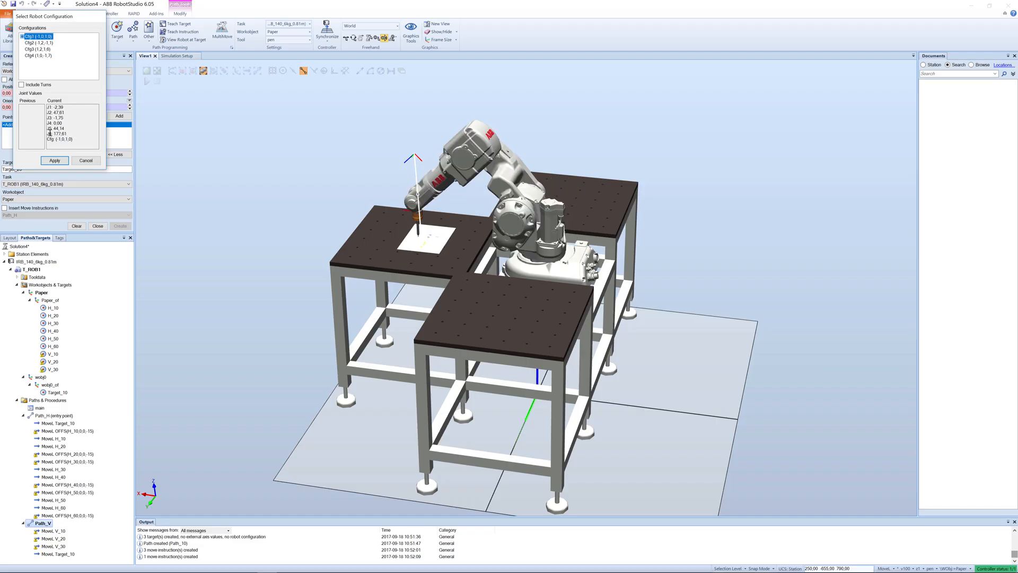
pyautogui.click(55, 160)
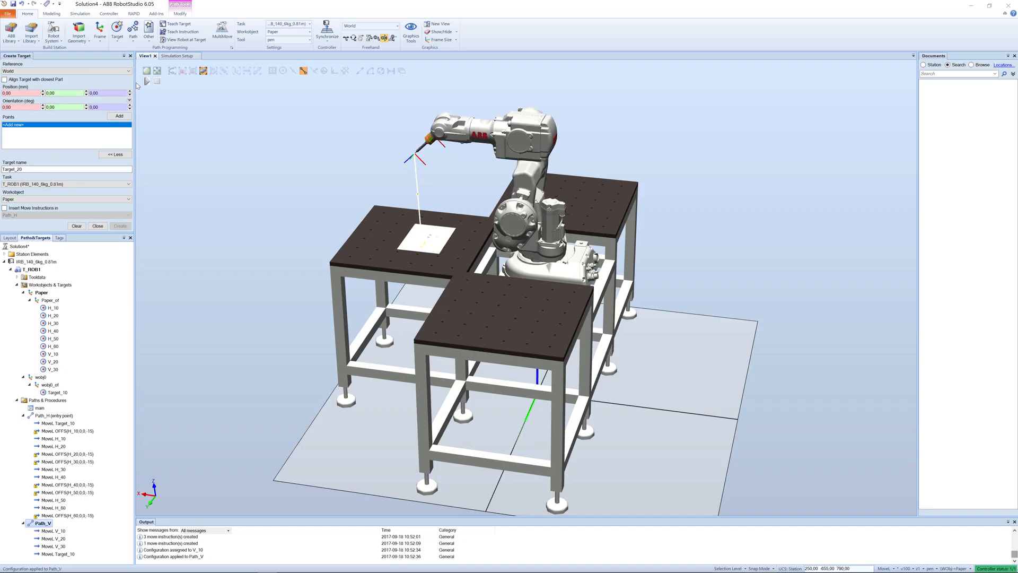
pyautogui.click(131, 55)
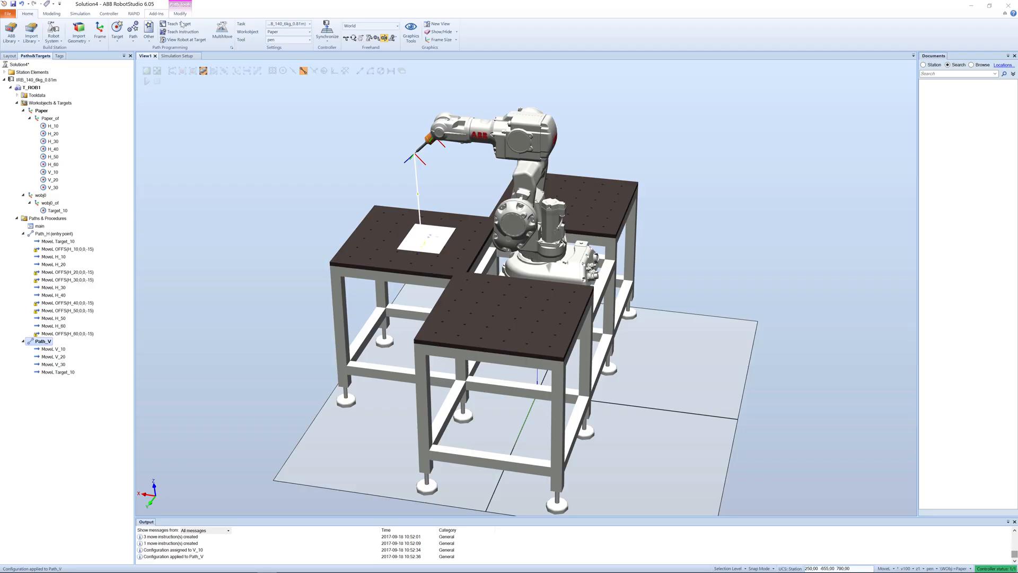
# Synchronize the whole IRB_140 station to RAPID, including all paths, targets, tool data and work objects
pyautogui.click(327, 35)
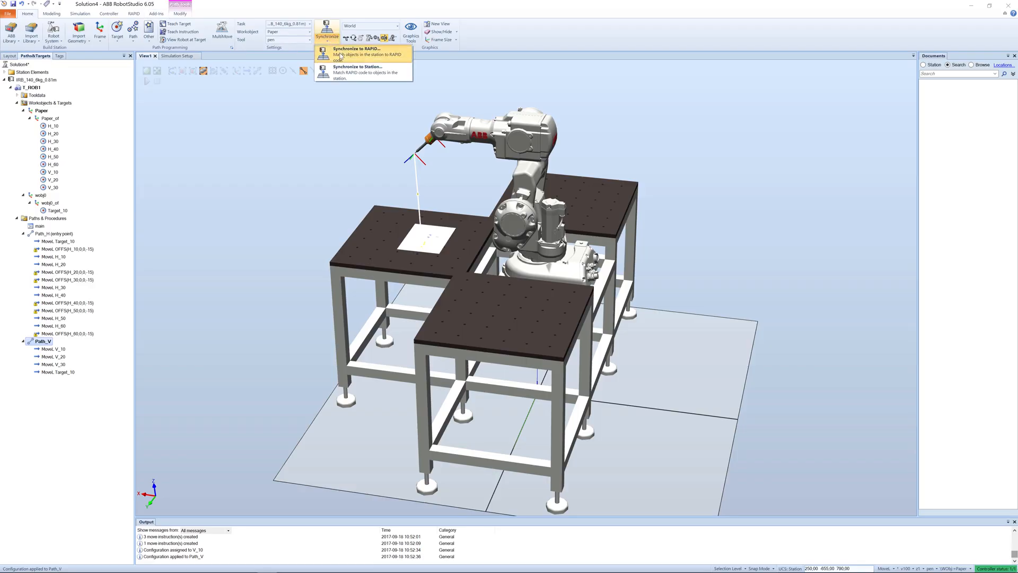
pyautogui.click(339, 54)
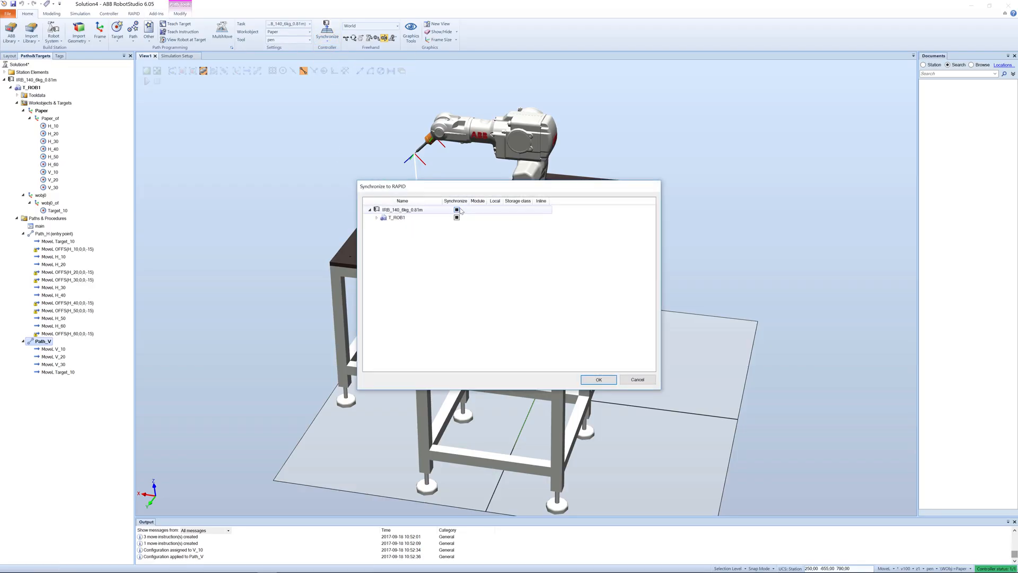
pyautogui.click(377, 218)
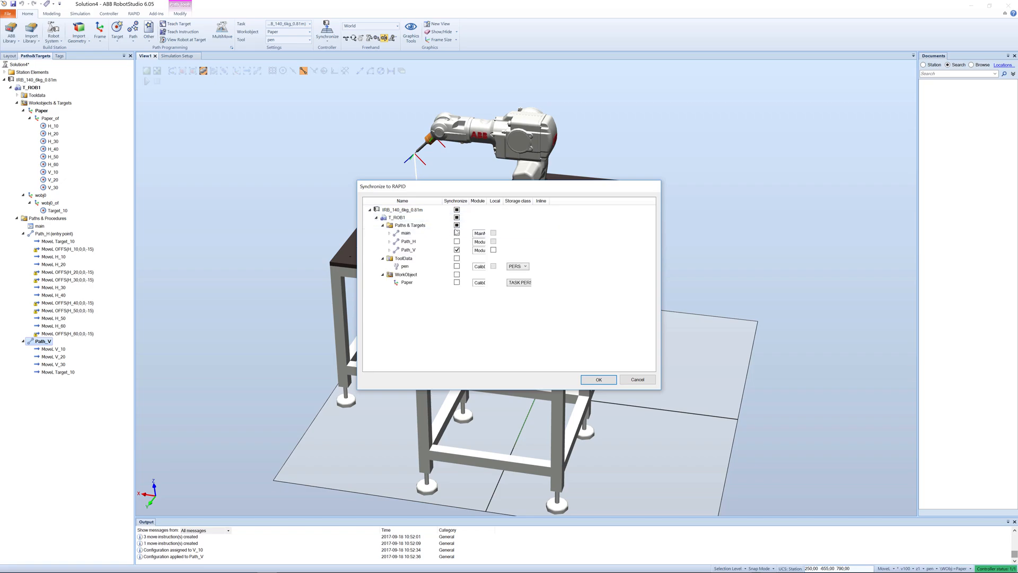
pyautogui.click(457, 209)
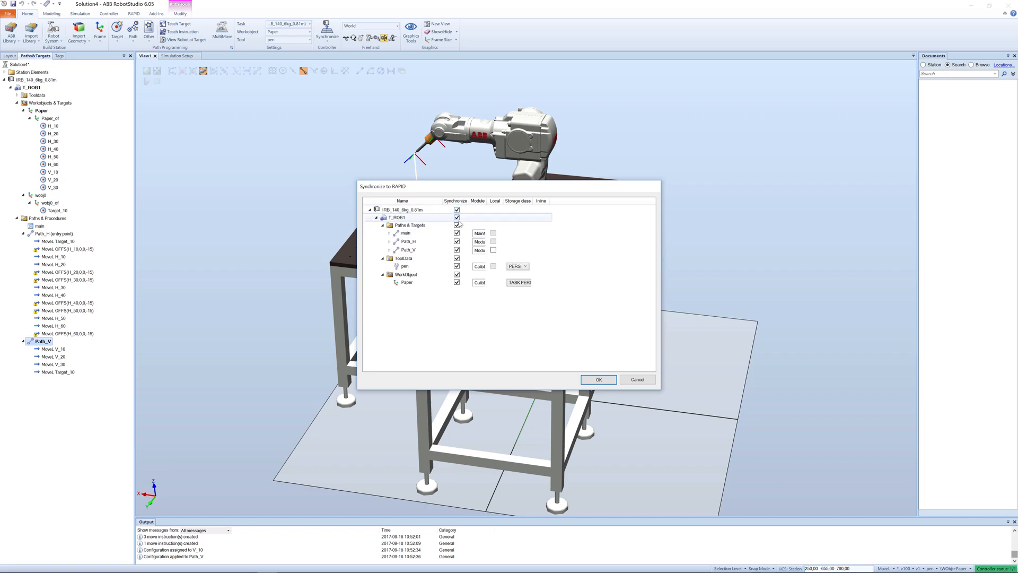
pyautogui.click(600, 380)
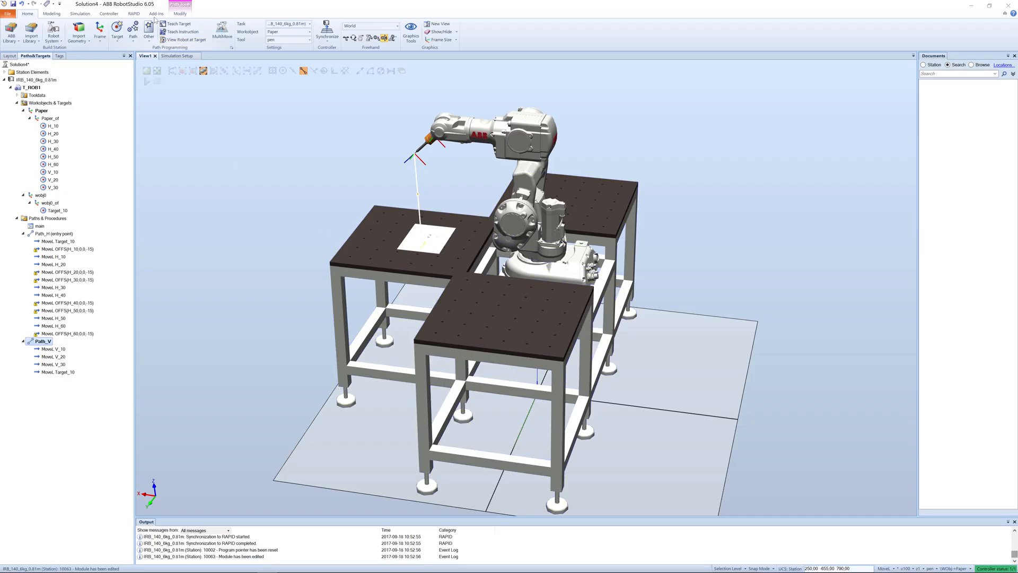
# Open the Module1 RAPID code, duplicate the MoveL V_10 line in Path_V and keep the following line's indentation aligned
pyautogui.click(131, 13)
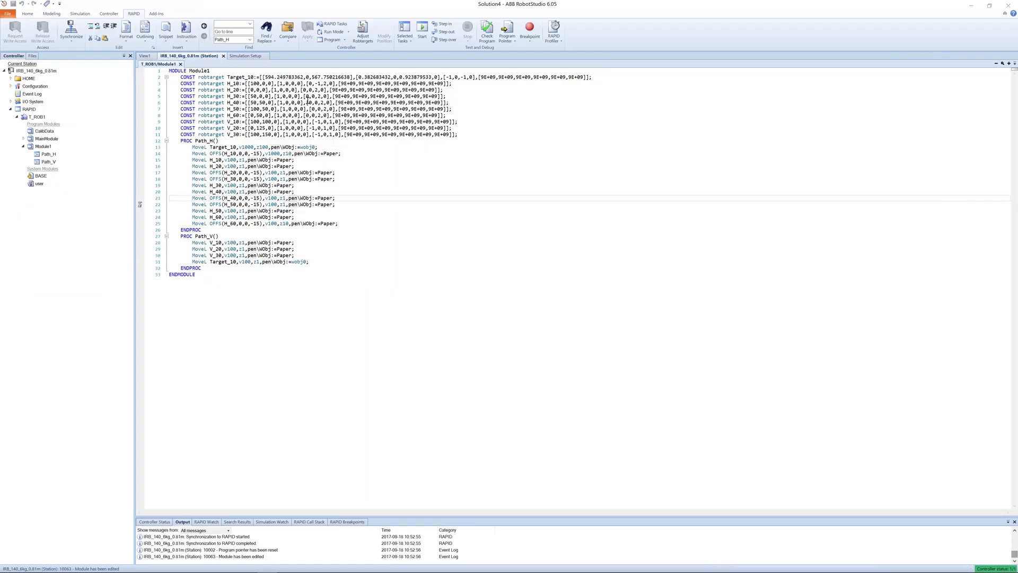
pyautogui.click(205, 245)
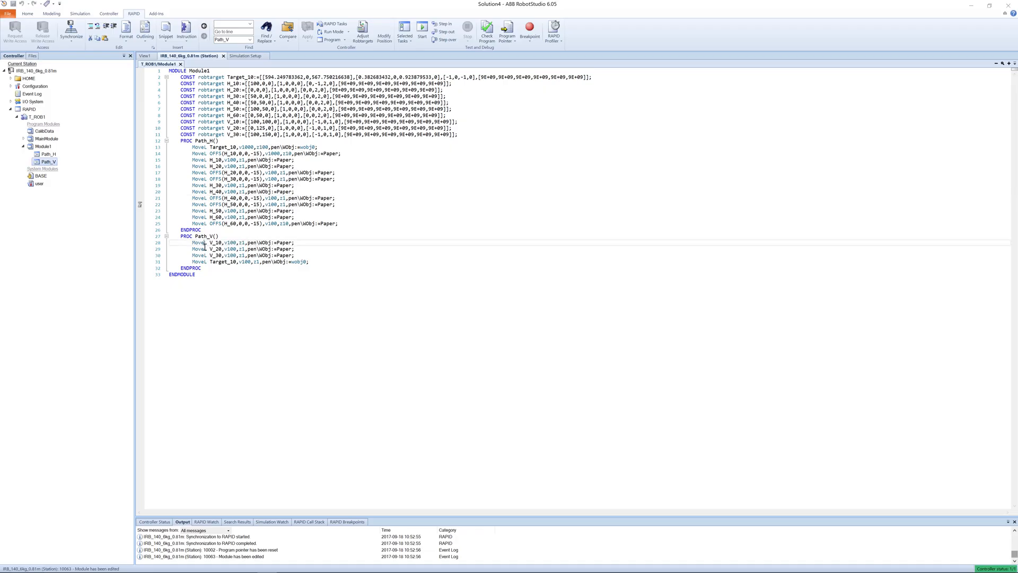
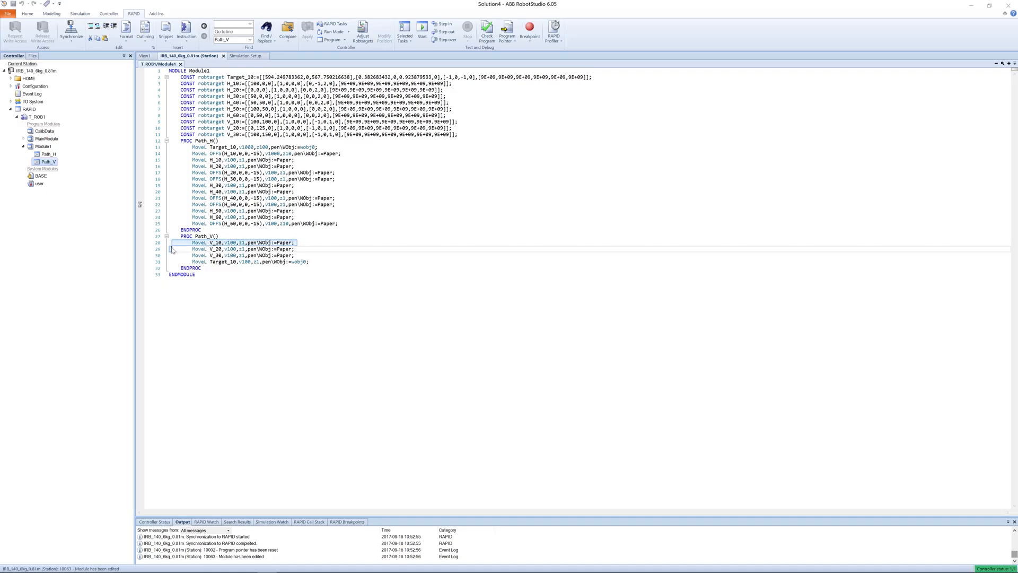
pyautogui.click(170, 244)
pyautogui.hotkey('ctrl', 'c')
pyautogui.click(171, 250)
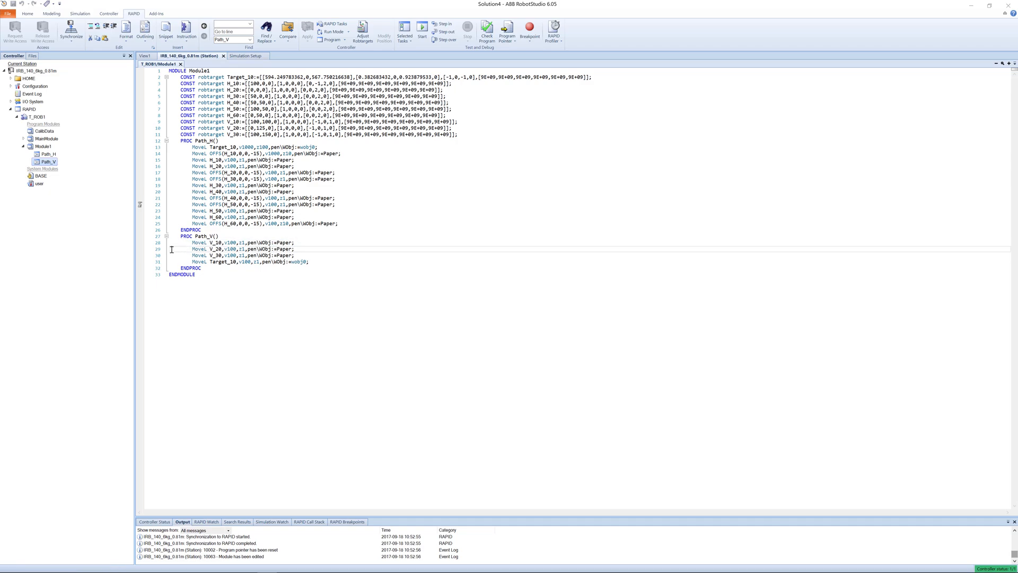
pyautogui.hotkey('ctrl', 'v')
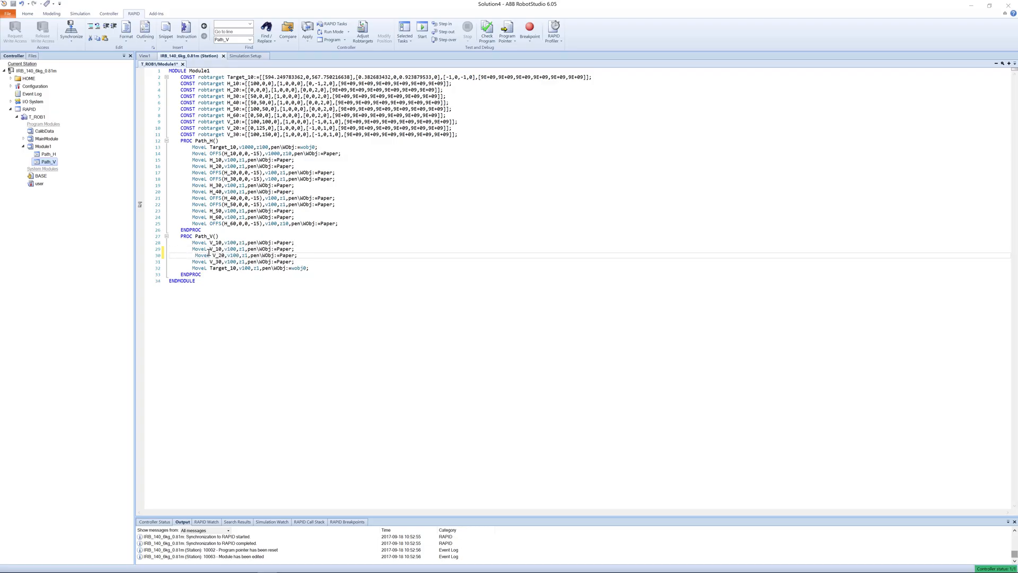
pyautogui.press('Delete')
# Change the target of the first V_10 move in Path_V to OFFS(V_10,0,0,-15)
pyautogui.press('Up')
pyautogui.press('Up')
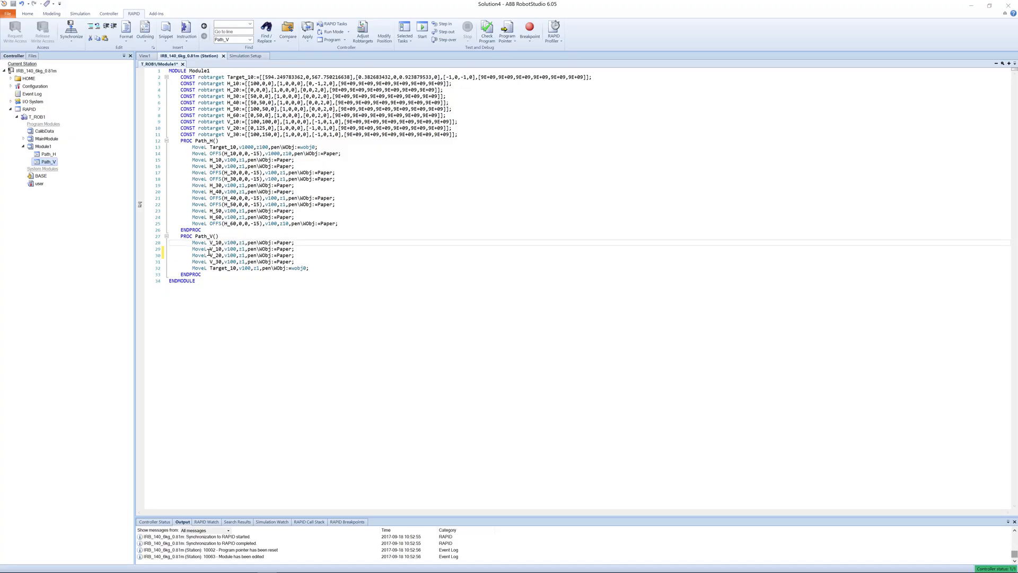
pyautogui.write('OFFS(')
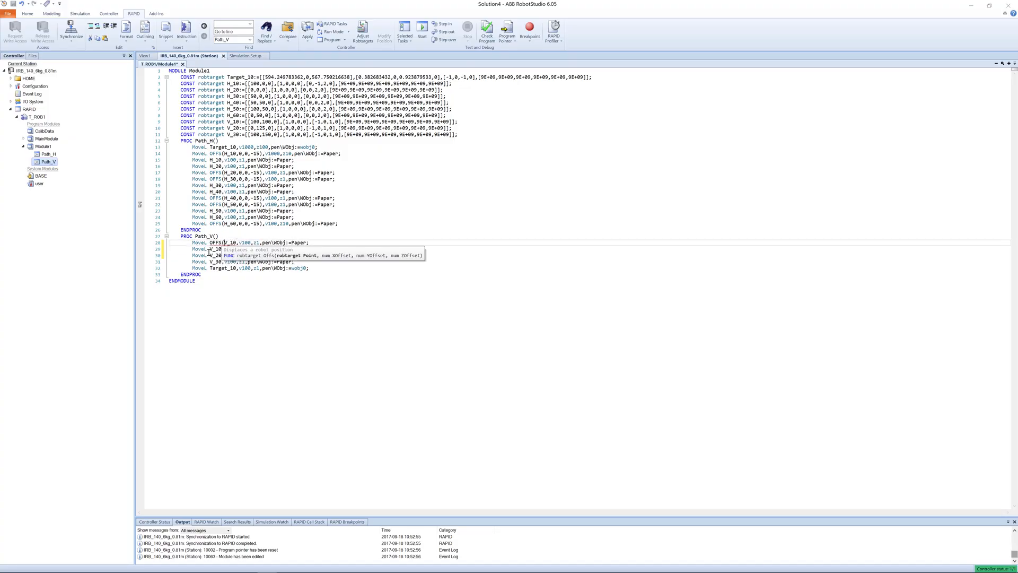
pyautogui.press('Right')
pyautogui.press('Right')
pyautogui.press('Right')
pyautogui.press('Right')
pyautogui.write(',0,0,-')
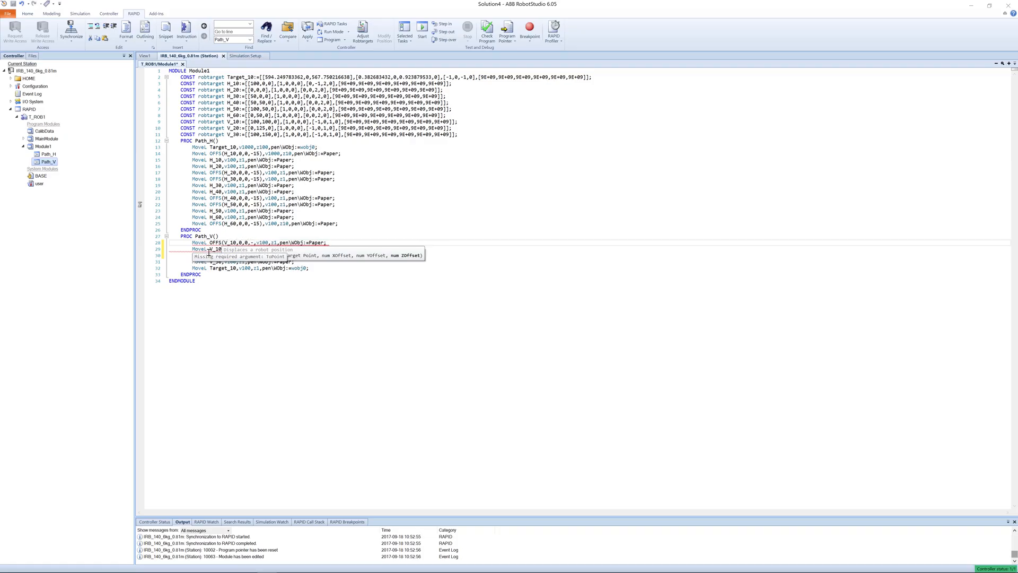
pyautogui.write('15)')
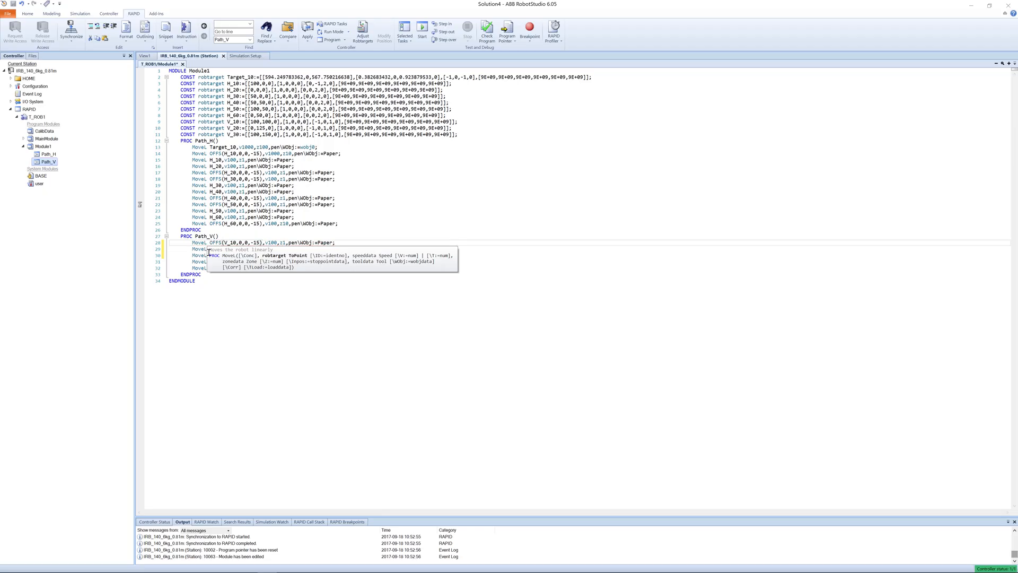
# Set the speed of the offset V_10 approach move in Path_V to v300
pyautogui.press('Right')
pyautogui.press('Right')
pyautogui.press('Right')
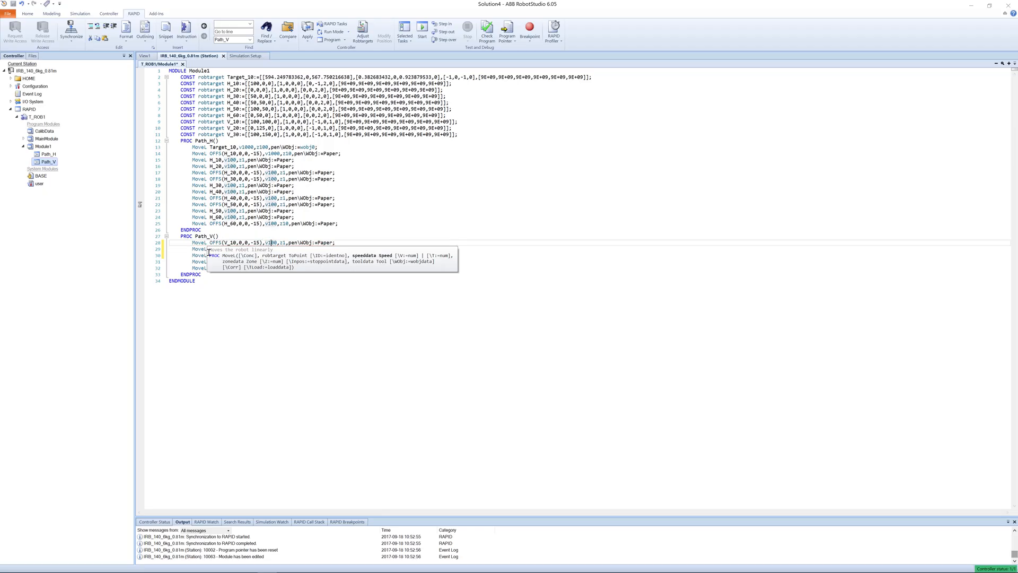
pyautogui.press('BackSpace')
pyautogui.write('2')
pyautogui.press('BackSpace')
pyautogui.write('3')
# Duplicate the MoveL V_30 line in Path_V directly before the Target_10 move
pyautogui.press('Down')
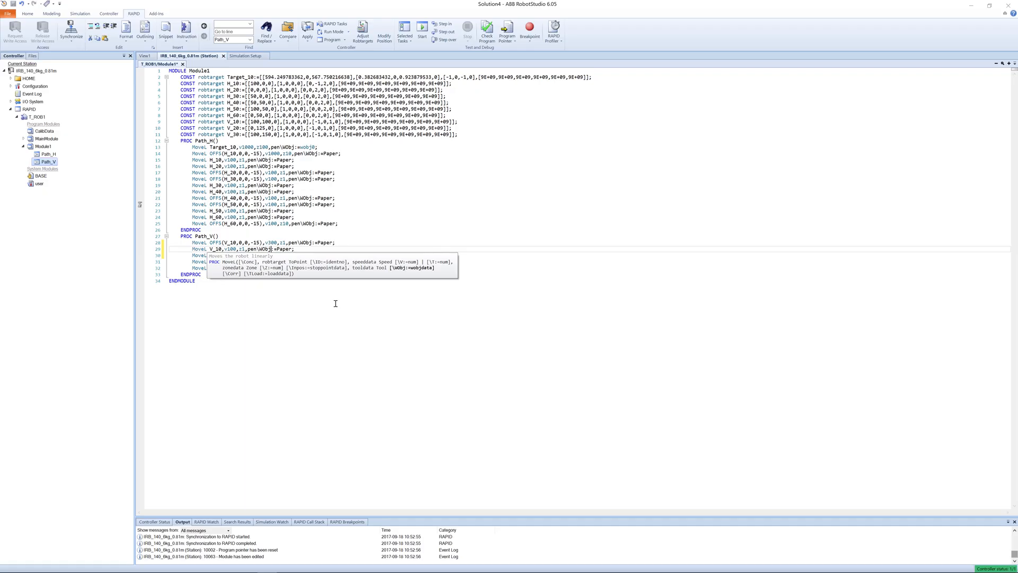
pyautogui.press('Down')
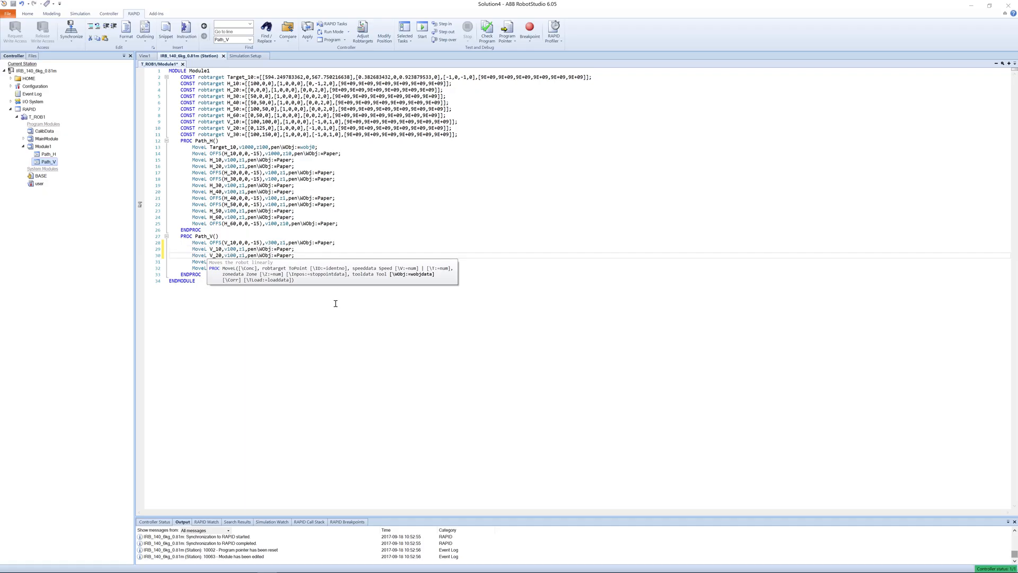
pyautogui.press('Down')
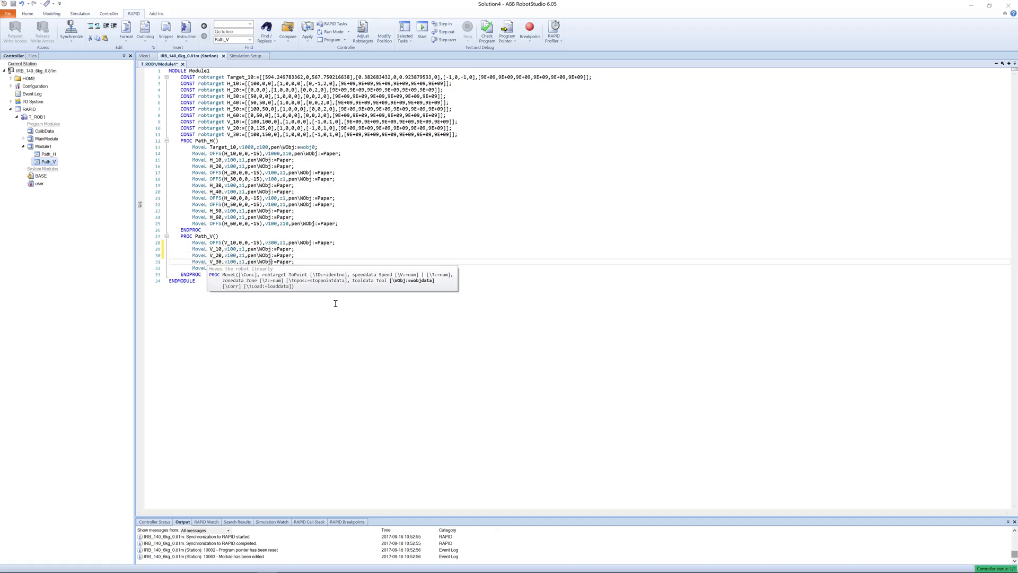
pyautogui.click(170, 262)
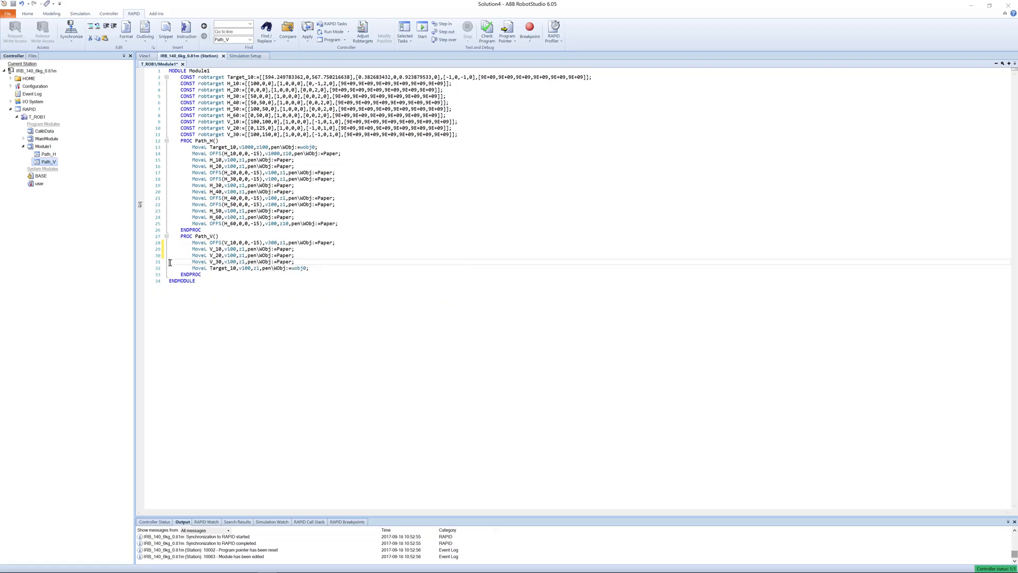
pyautogui.click(170, 262)
pyautogui.hotkey('ctrl', 'c')
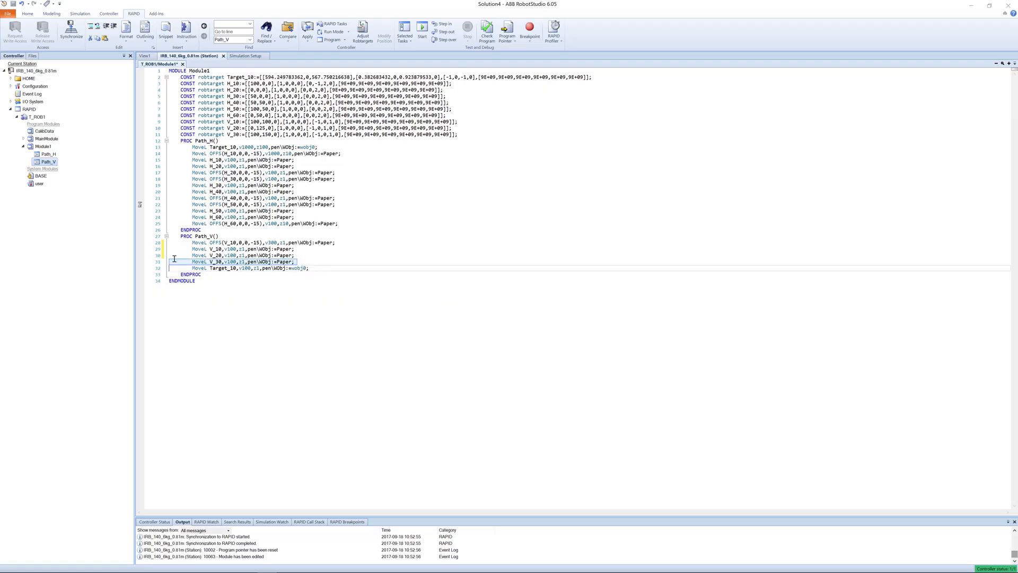
pyautogui.click(170, 261)
pyautogui.hotkey('ctrl', 'v')
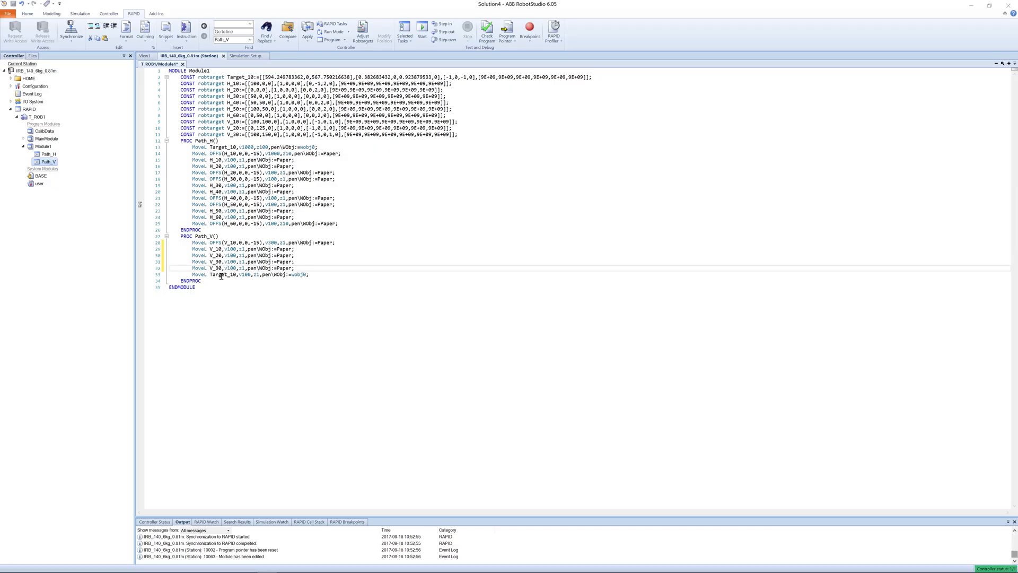
# Change the target of the second V_30 move in Path_V to OFFS(V_30,0,0,-15)
pyautogui.write('OFFS(V_30')
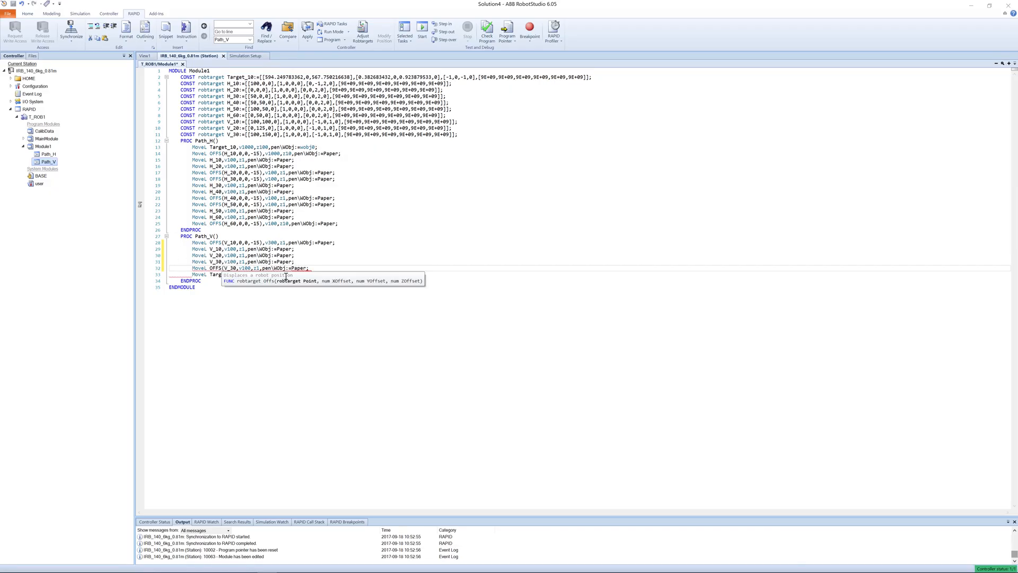
pyautogui.write(',0,0,0')
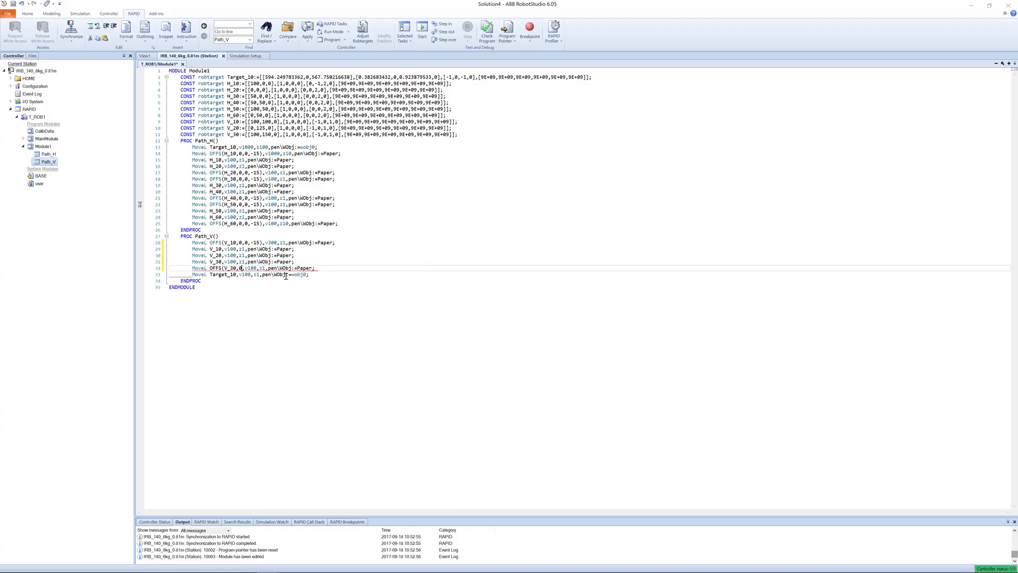
pyautogui.press('BackSpace')
pyautogui.write('-15)')
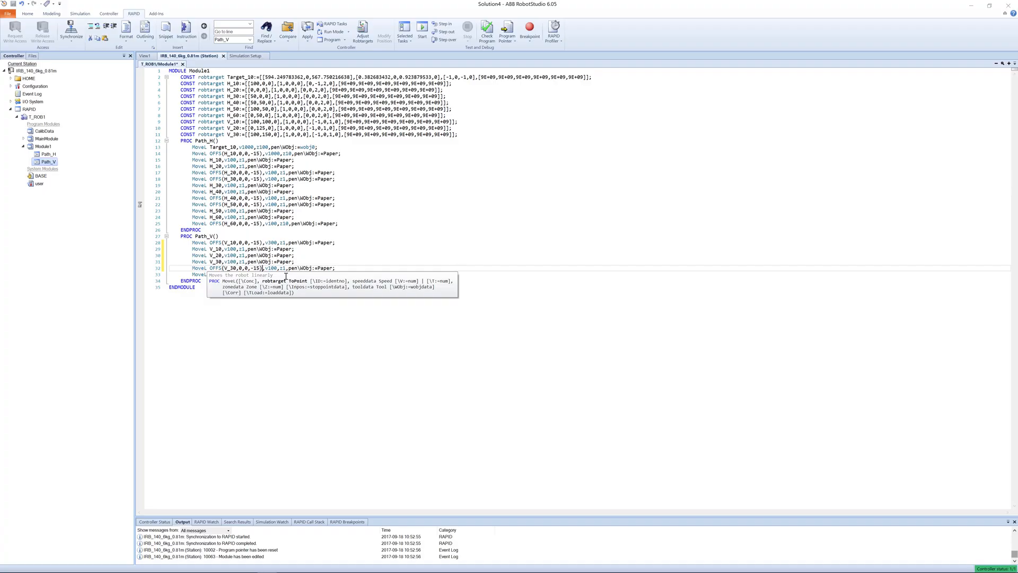
# Set the offset V_30 retract move in Path_V to speed v200 and zone z10
pyautogui.press('Right')
pyautogui.press('Right')
pyautogui.press('Right')
pyautogui.press('BackSpace')
pyautogui.write('2')
pyautogui.press('Right')
pyautogui.press('Right')
pyautogui.press('Right')
pyautogui.write('00')
pyautogui.press('BackSpace')
pyautogui.click(527, 174)
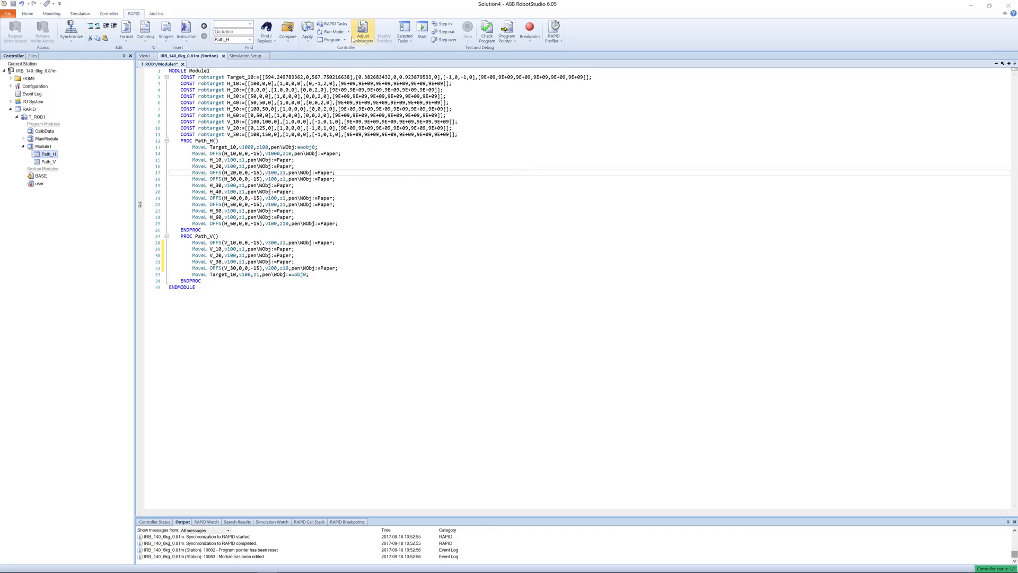
# Apply the RAPID module edits to the controller and synchronize all IRB_140_6kg_0.81m data to the station
pyautogui.click(308, 43)
pyautogui.click(319, 62)
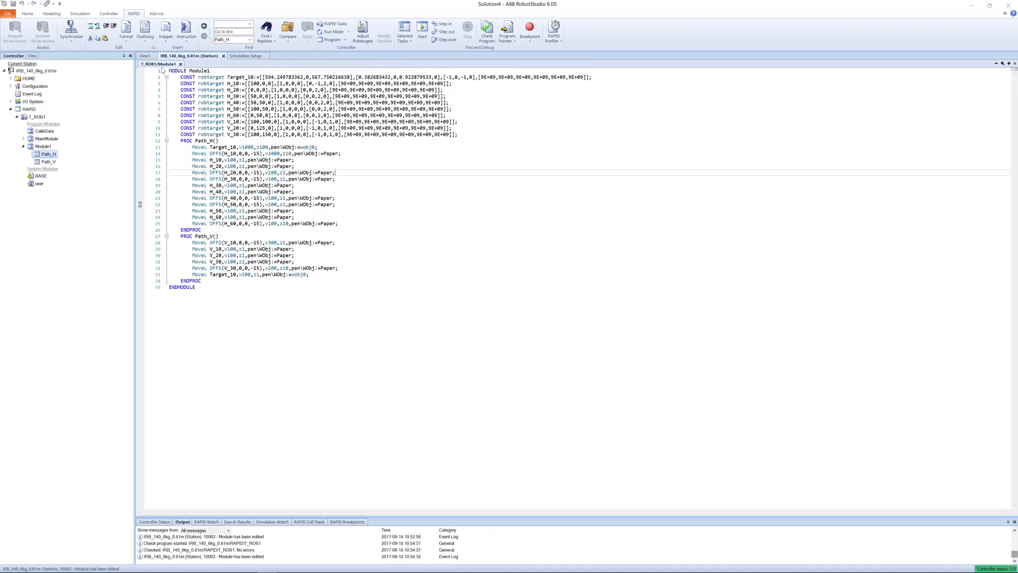
pyautogui.click(72, 37)
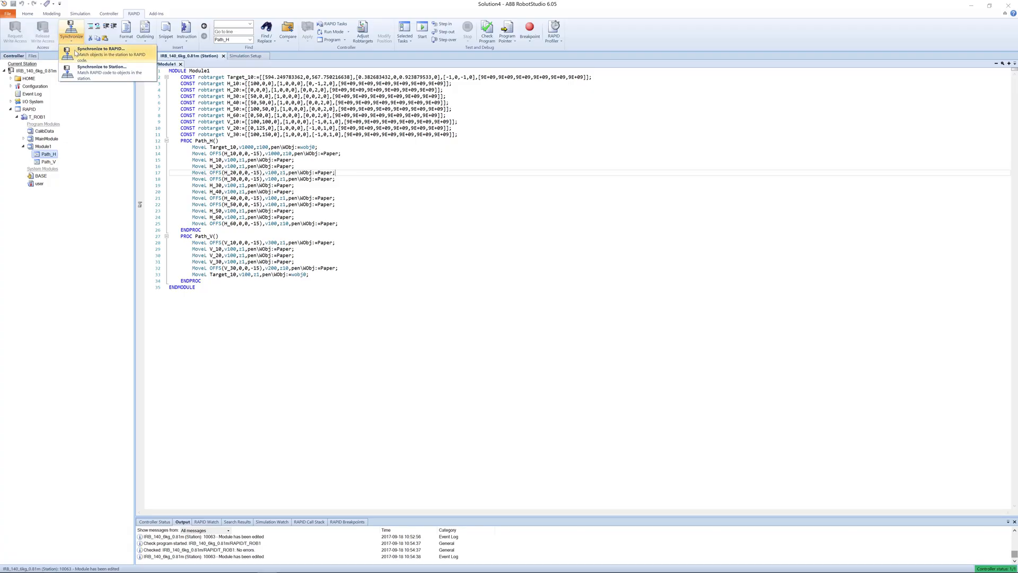
pyautogui.click(82, 70)
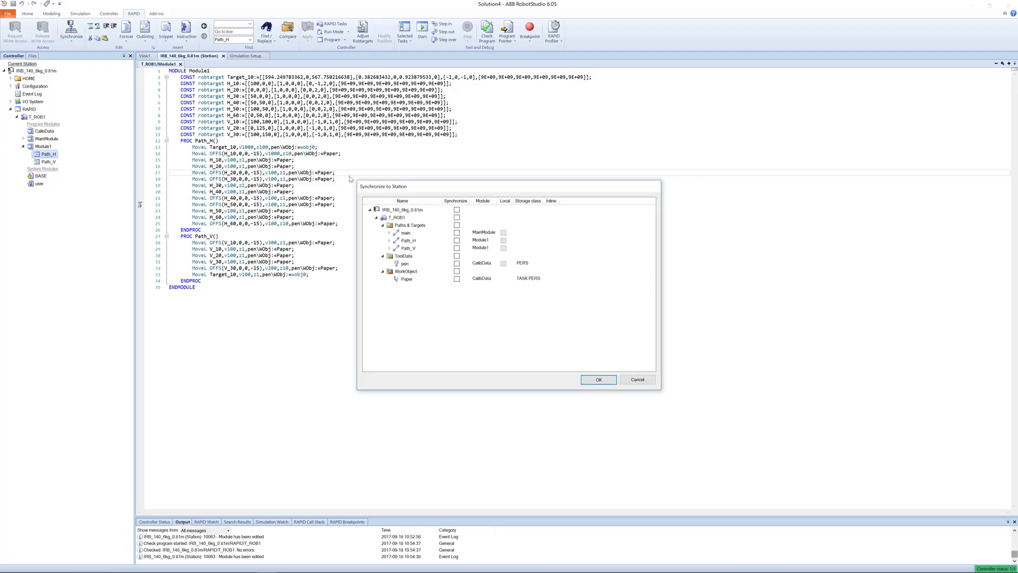
pyautogui.click(456, 210)
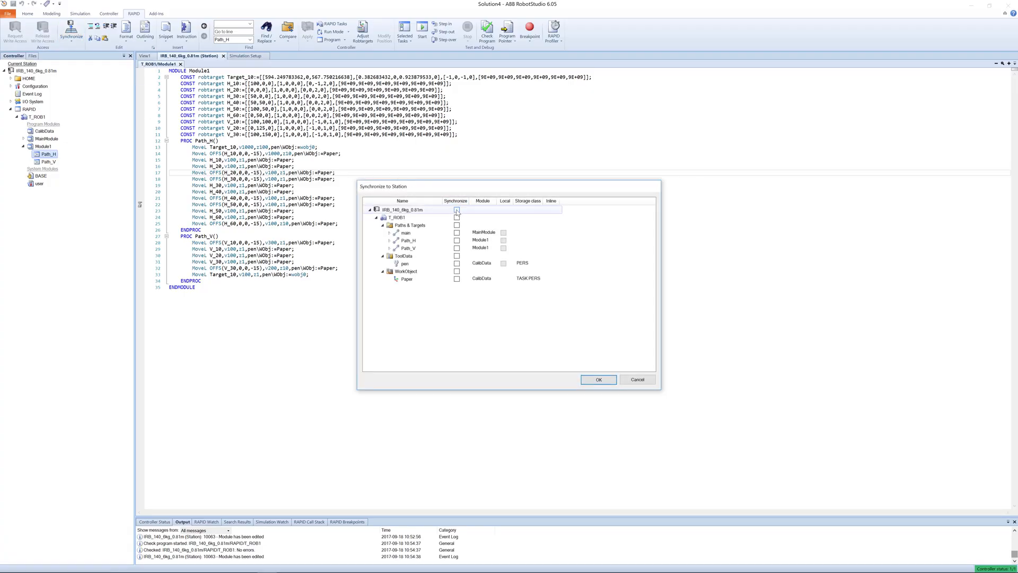
pyautogui.click(597, 380)
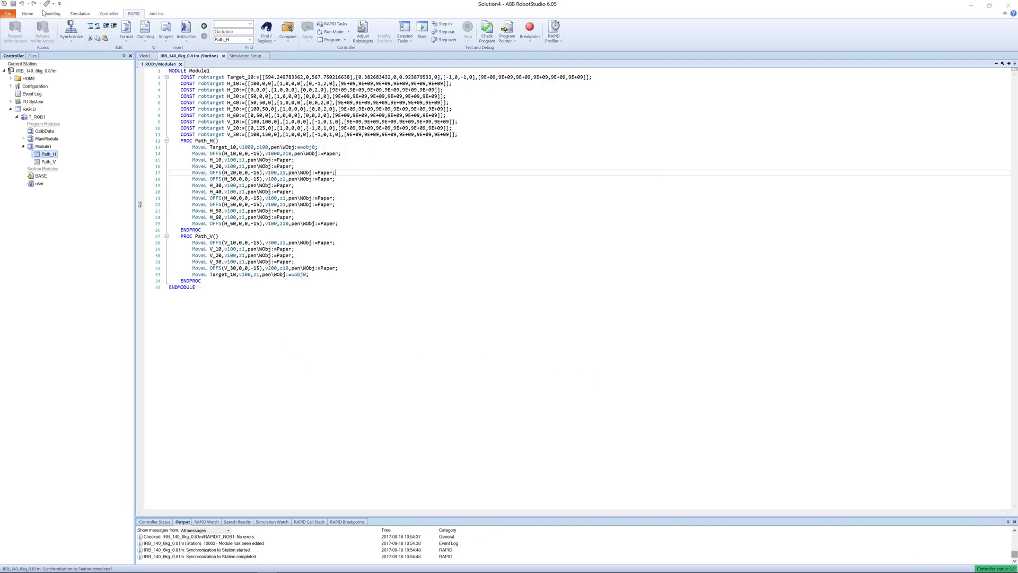
# Set the simulation entry point of T_ROB1 to Path_V and run the simulation in the station view
pyautogui.click(79, 16)
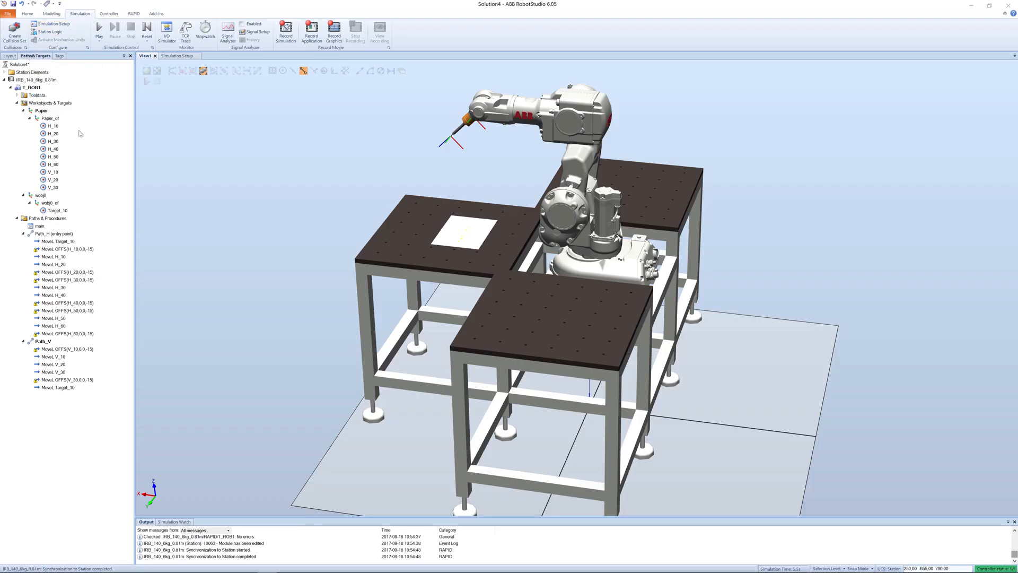
pyautogui.click(52, 24)
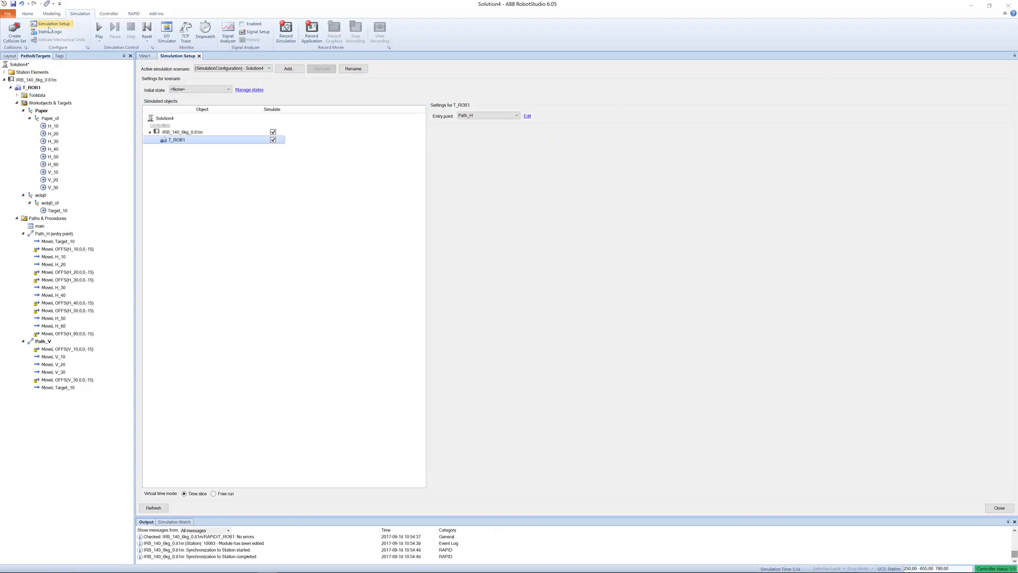
pyautogui.click(517, 115)
pyautogui.click(488, 128)
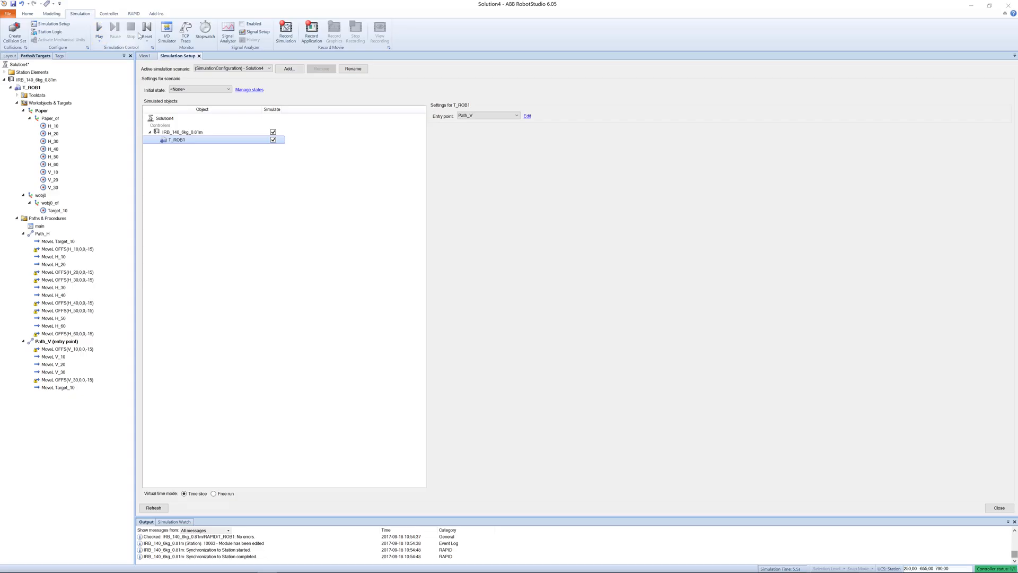
pyautogui.click(144, 56)
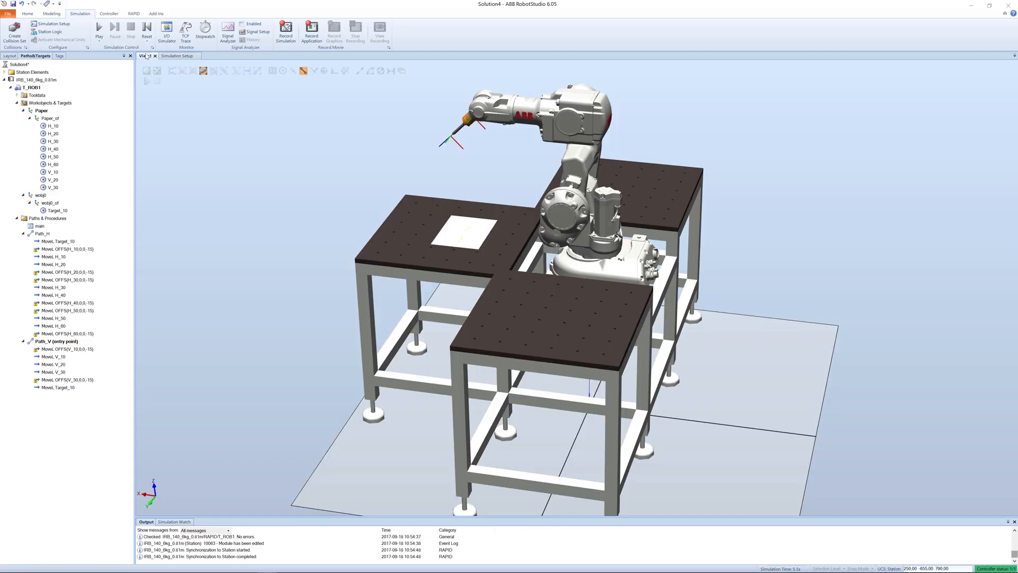
pyautogui.click(99, 31)
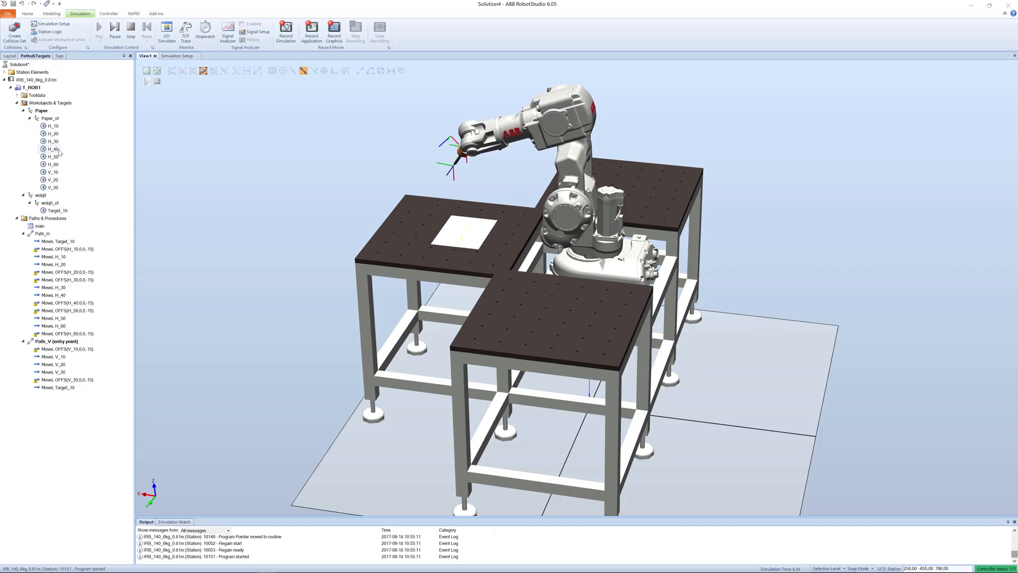
# Add calls to Path_H and Path_V, in that order, to the main procedure
pyautogui.click(33, 227)
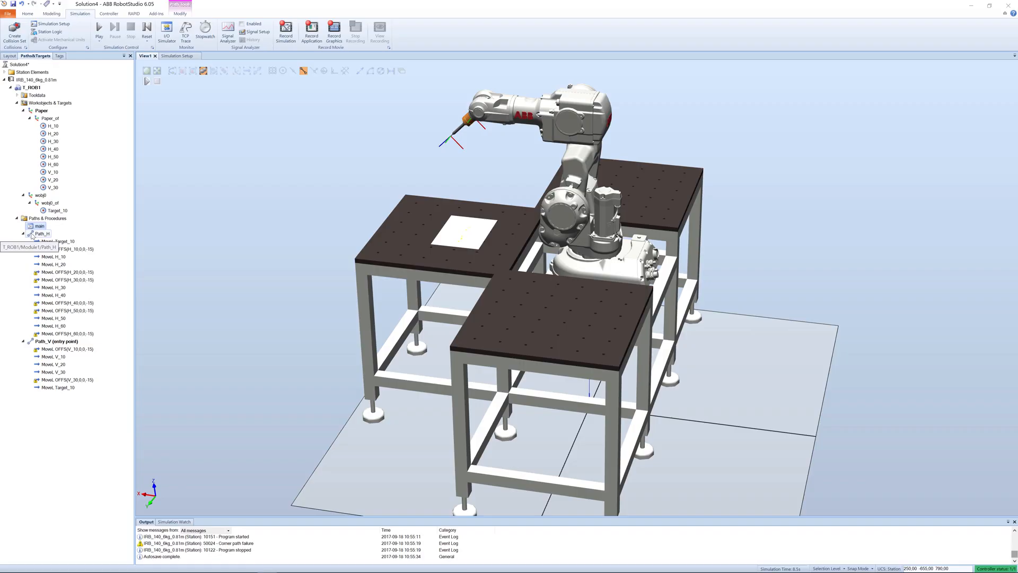
pyautogui.click(31, 235)
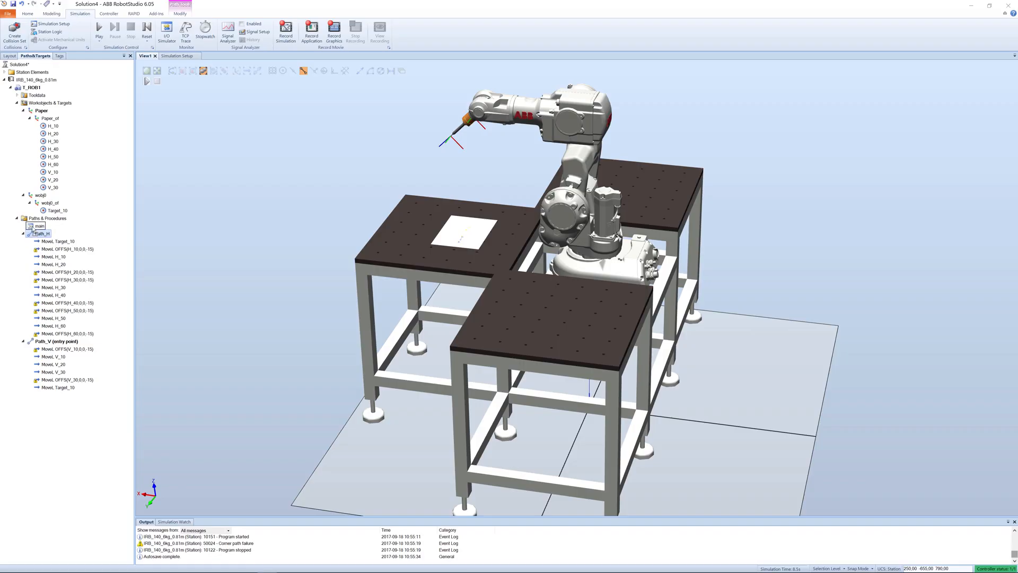
pyautogui.click(37, 343)
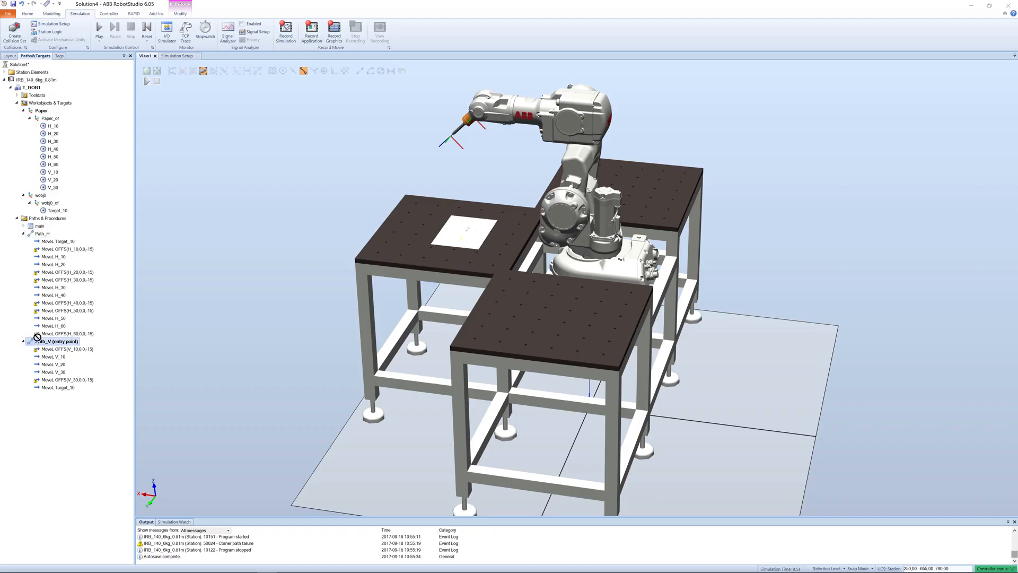
pyautogui.click(23, 226)
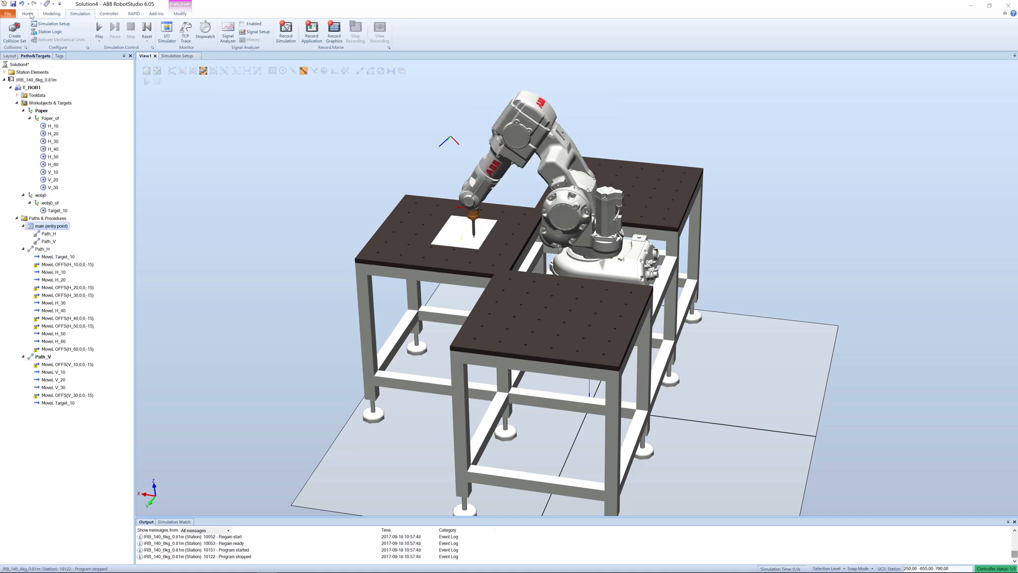
# Synchronize the complete T_ROB1 task, including main, both paths, the pen tool data and the Paper work object, to RAPID
pyautogui.click(28, 13)
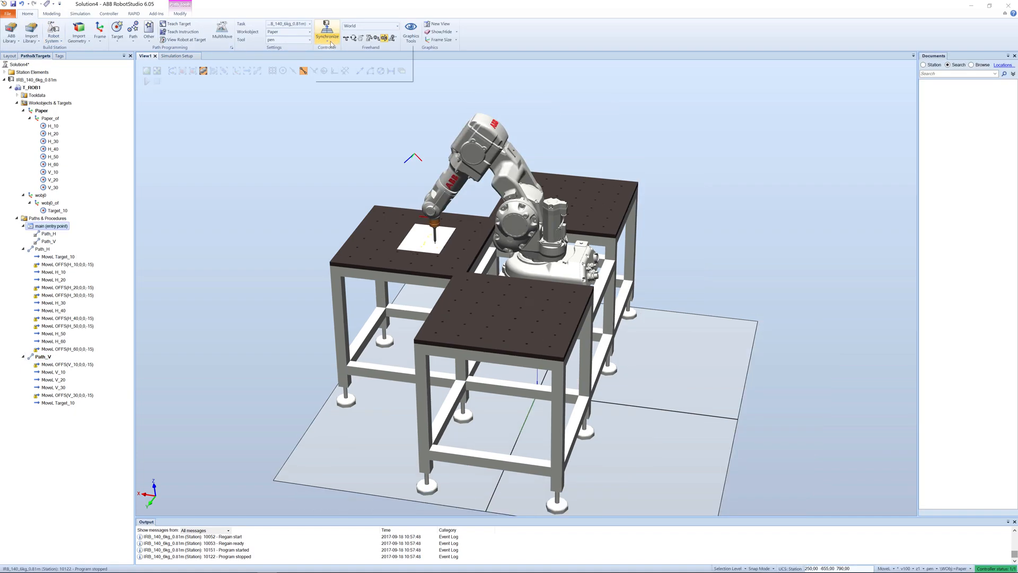
pyautogui.click(328, 33)
pyautogui.click(343, 52)
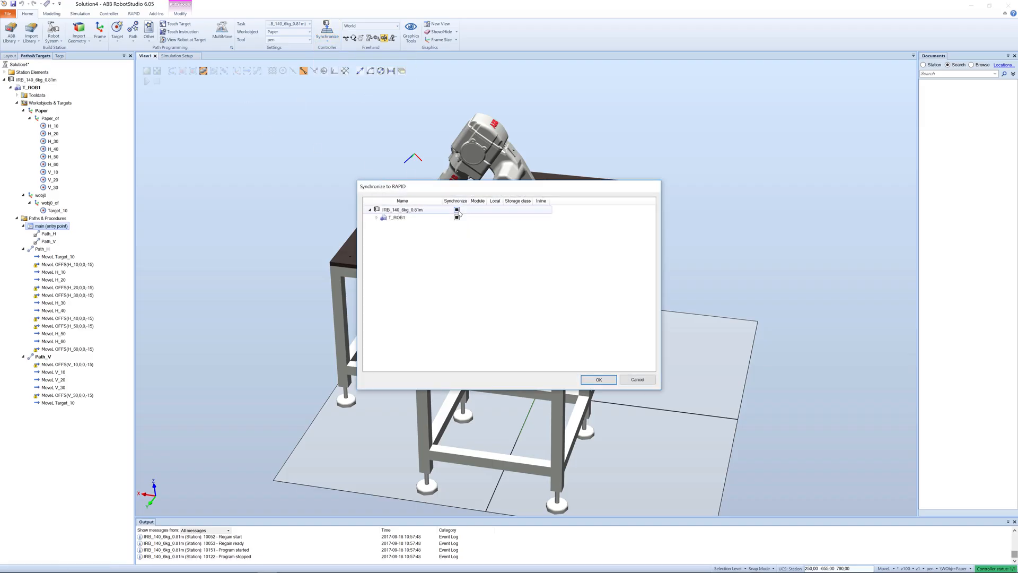
pyautogui.click(376, 217)
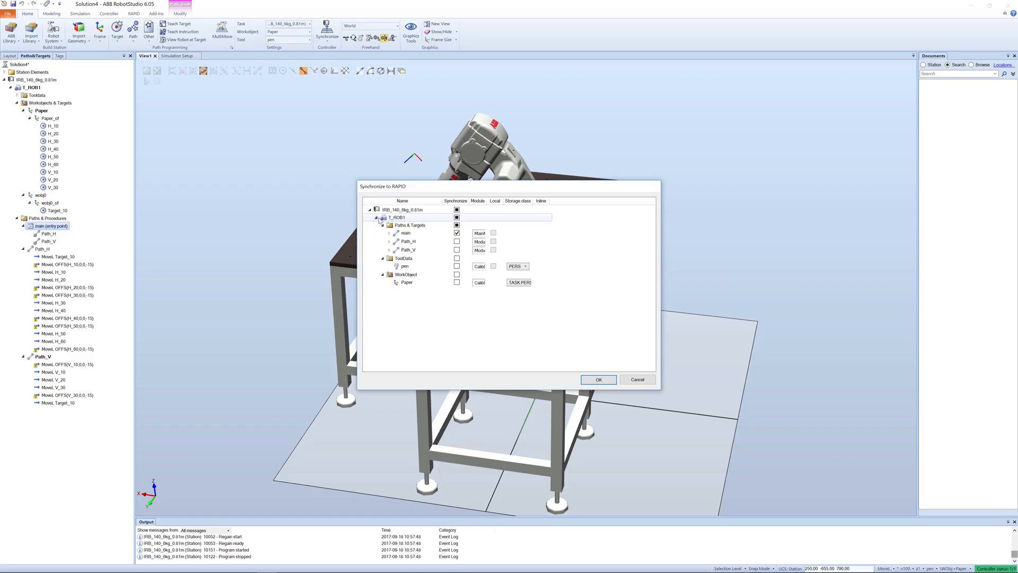
pyautogui.click(457, 218)
pyautogui.click(604, 380)
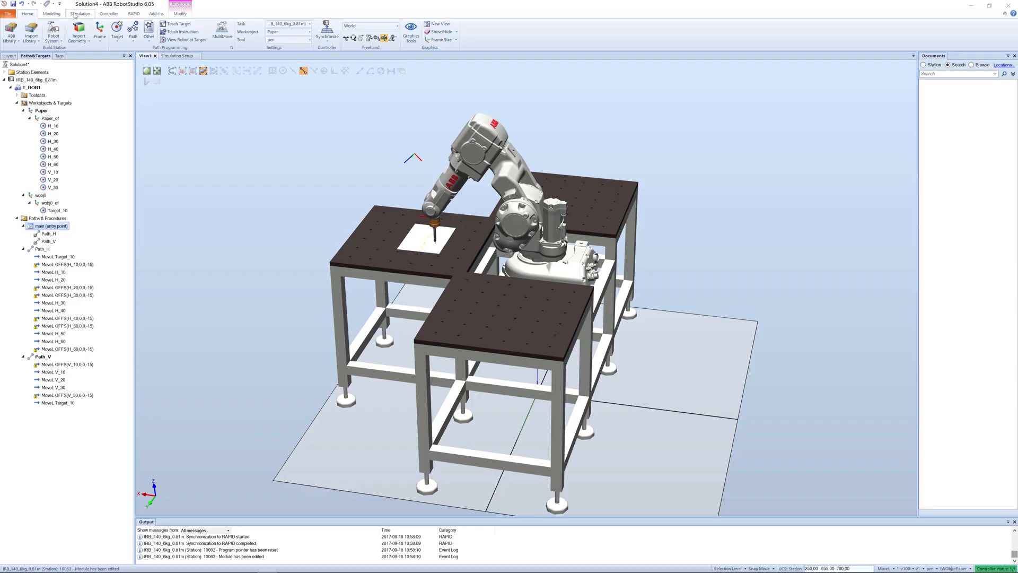
# Check the T_ROB1 entry point in the simulation setup and run the simulation of the main procedure
pyautogui.click(76, 14)
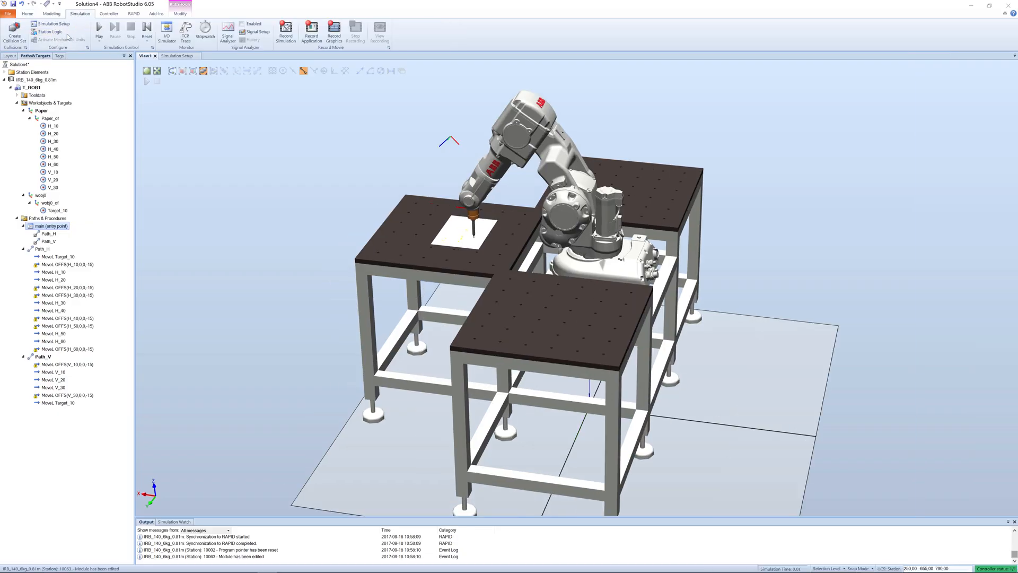
pyautogui.click(48, 24)
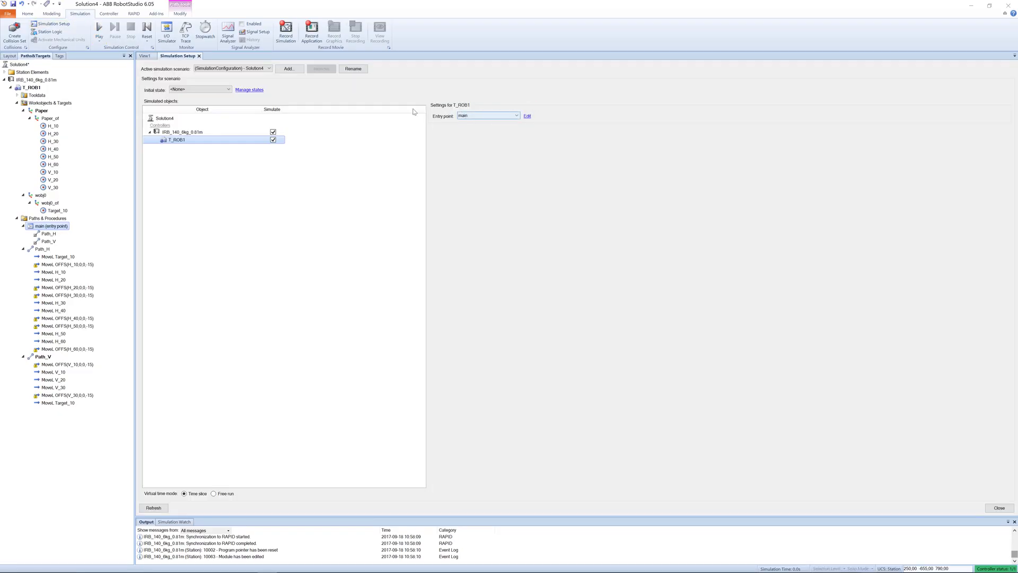
pyautogui.click(144, 56)
pyautogui.click(99, 31)
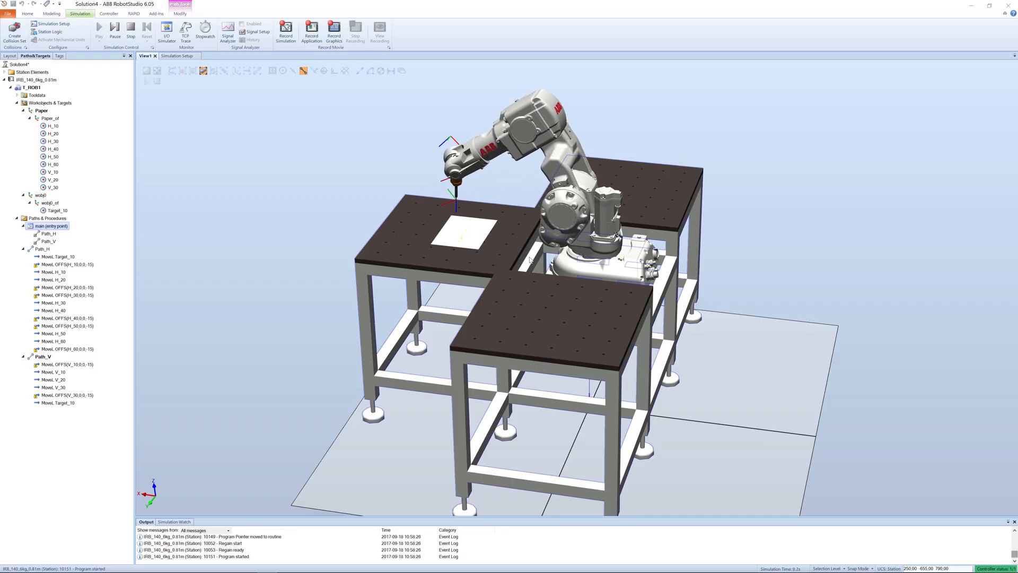
pyautogui.keyDown('ctrl'); pyautogui.keyDown('shift'); pyautogui.moveTo(525, 269); pyautogui.dragTo(503, 279); pyautogui.keyUp('shift'); pyautogui.keyUp('ctrl')
pyautogui.scroll(10, 503, 279)
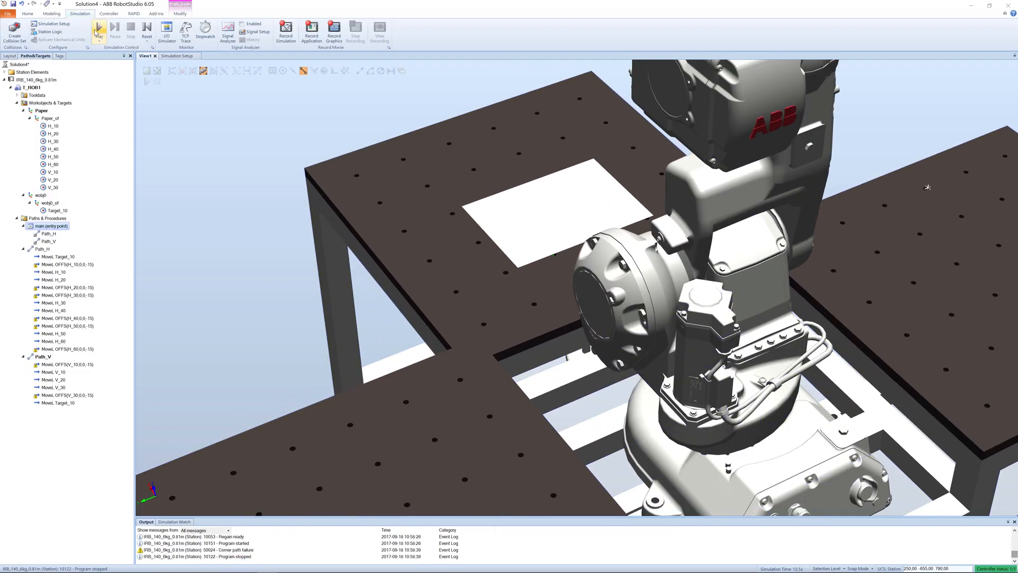
# Replay the simulation of main and watch the pen's motion over the paper
pyautogui.click(98, 30)
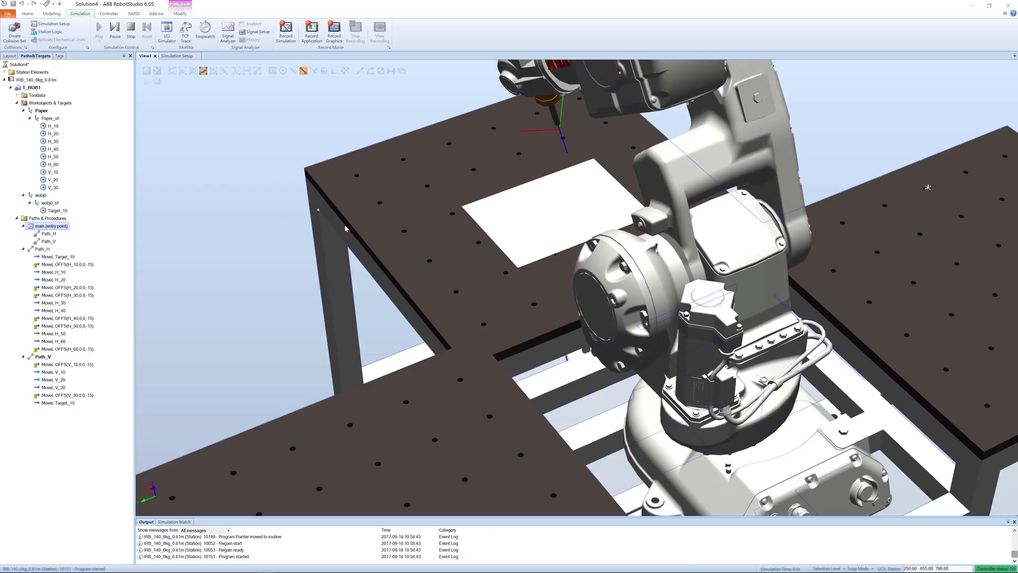
pyautogui.keyDown('ctrl'); pyautogui.keyDown('shift'); pyautogui.moveTo(403, 206); pyautogui.dragTo(459, 239); pyautogui.keyUp('shift'); pyautogui.keyUp('ctrl')
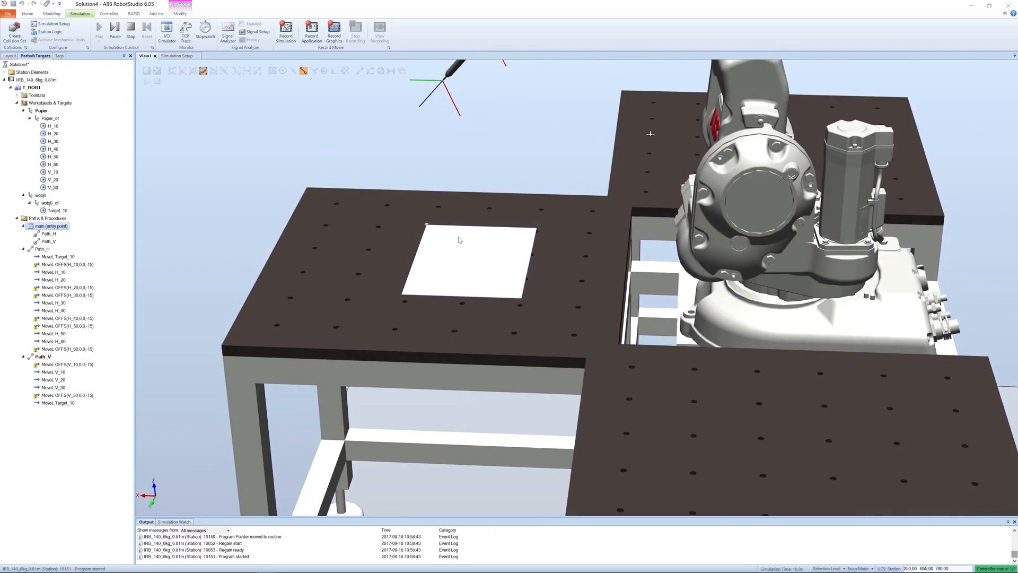
pyautogui.scroll(-3, 459, 244)
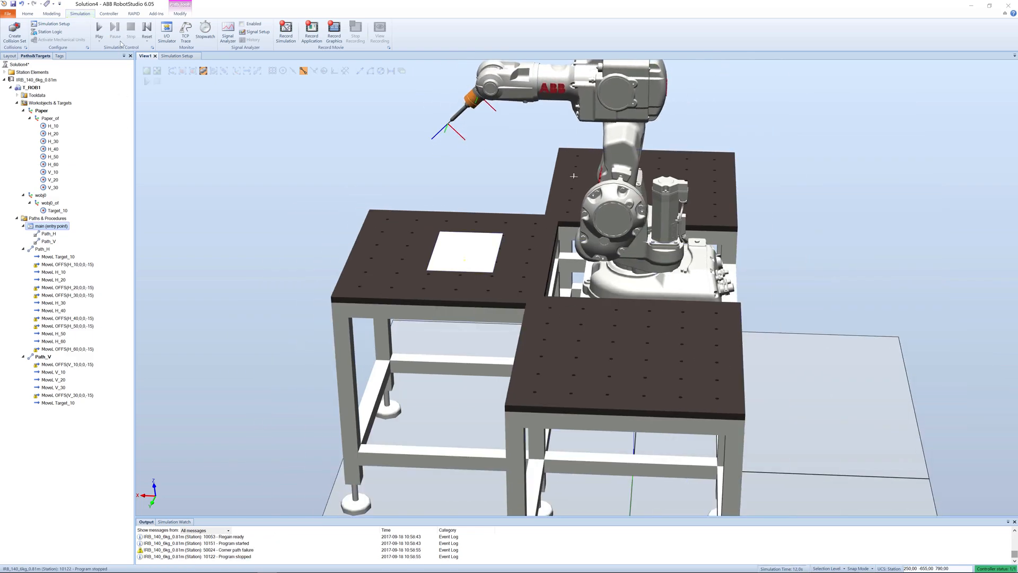